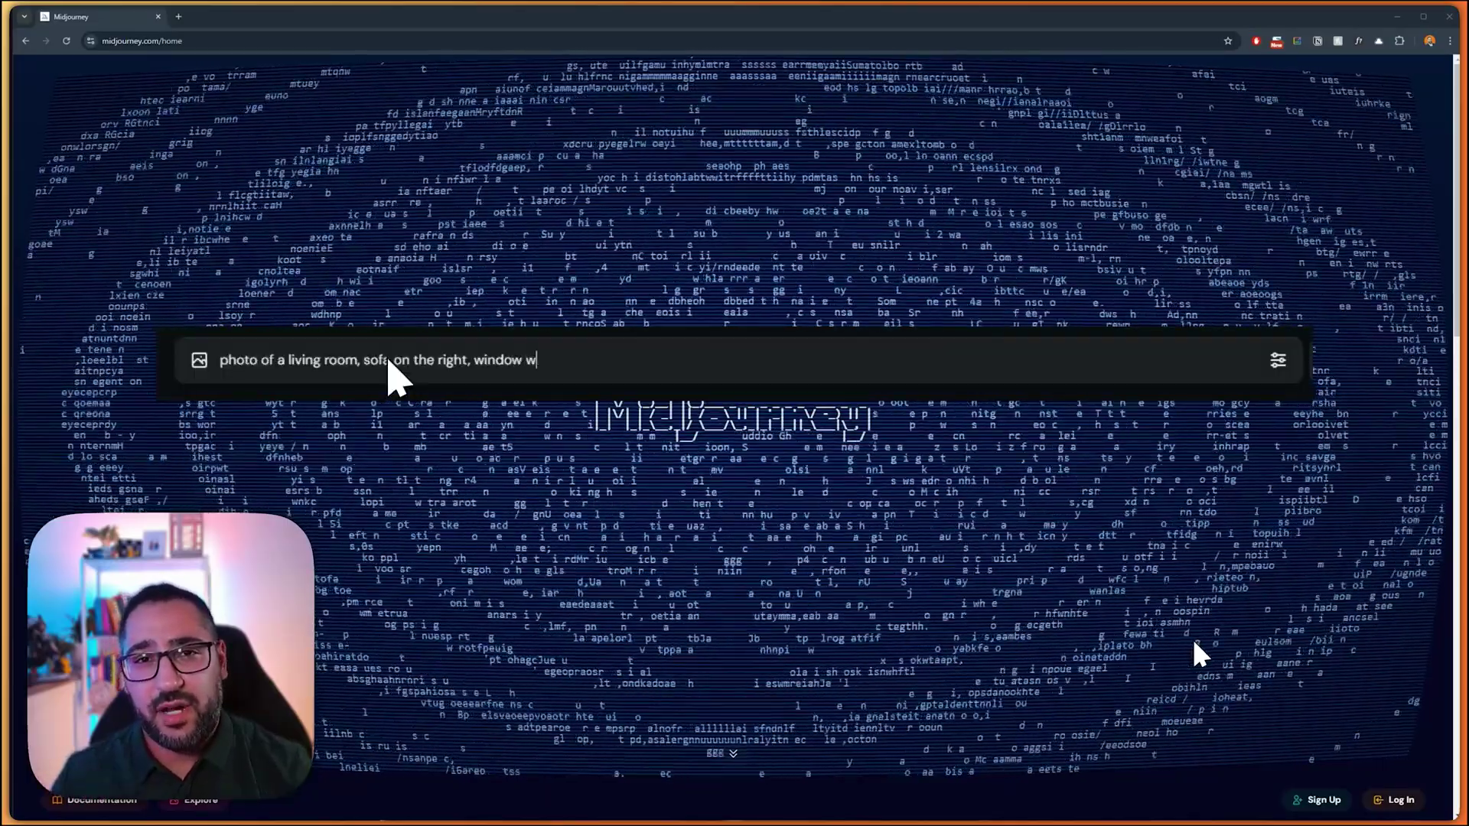
# Step: Enter the sample prompt fragment 'all on the left,' on the Midjourney home page
pyautogui.write('all on the left,')
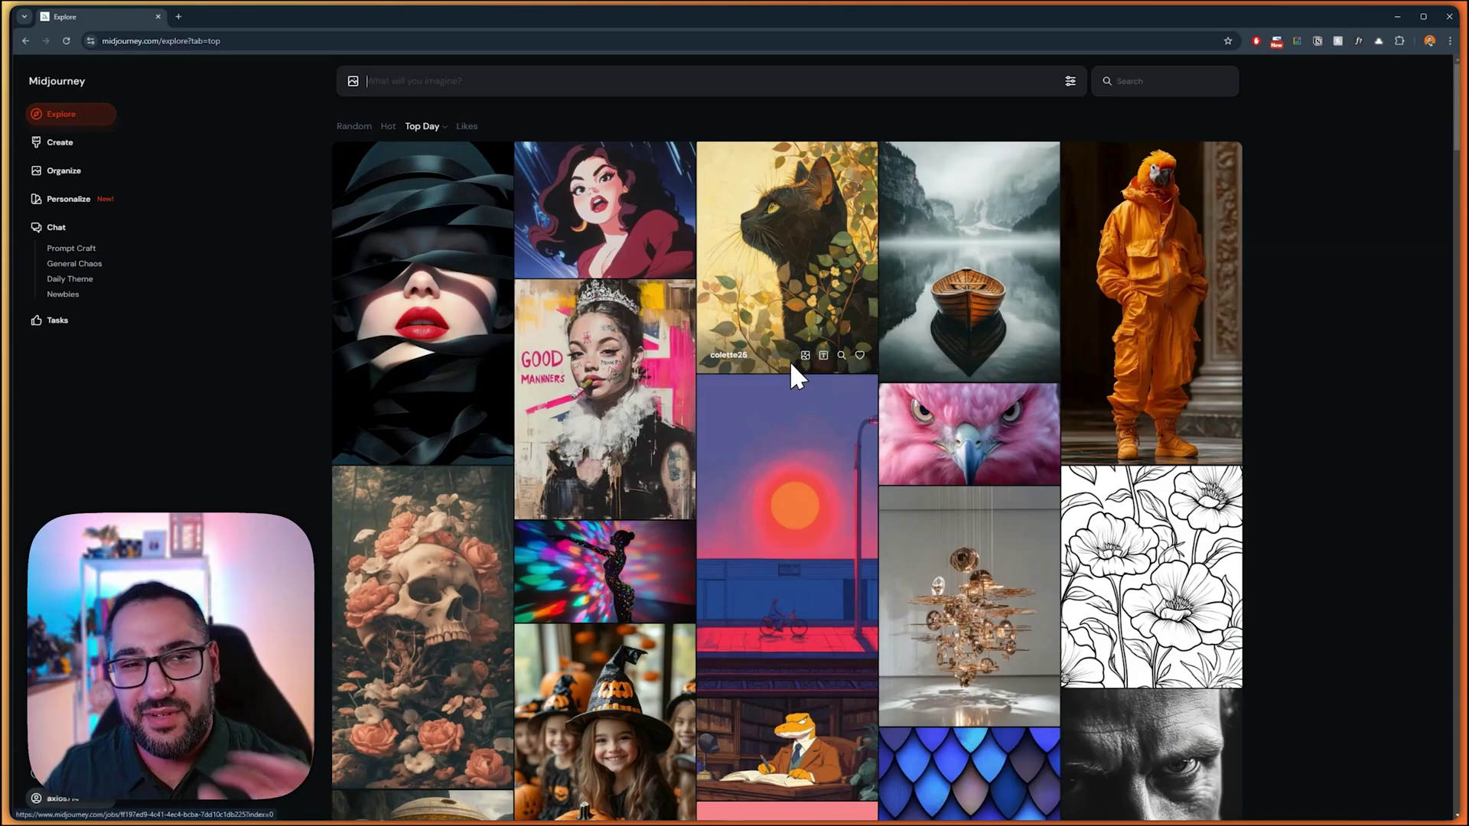
# Step: Go to your Create page listing the earlier Hamptons shingle-house renders
pyautogui.click(95, 143)
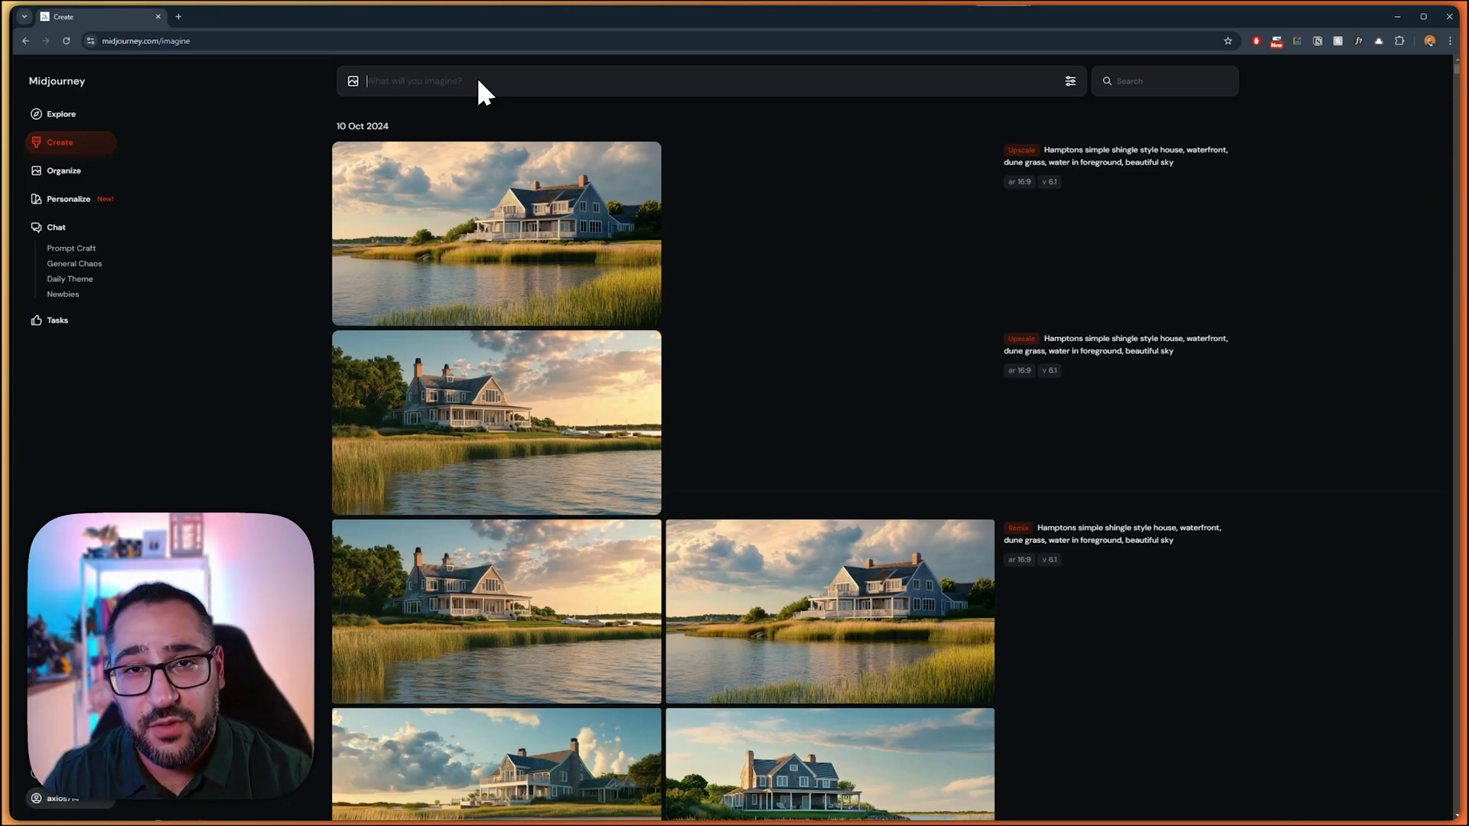
# Step: Generate a sunny midcentury living room photo: sofa on the right, window wall on the left, forest setting
pyautogui.write('p')
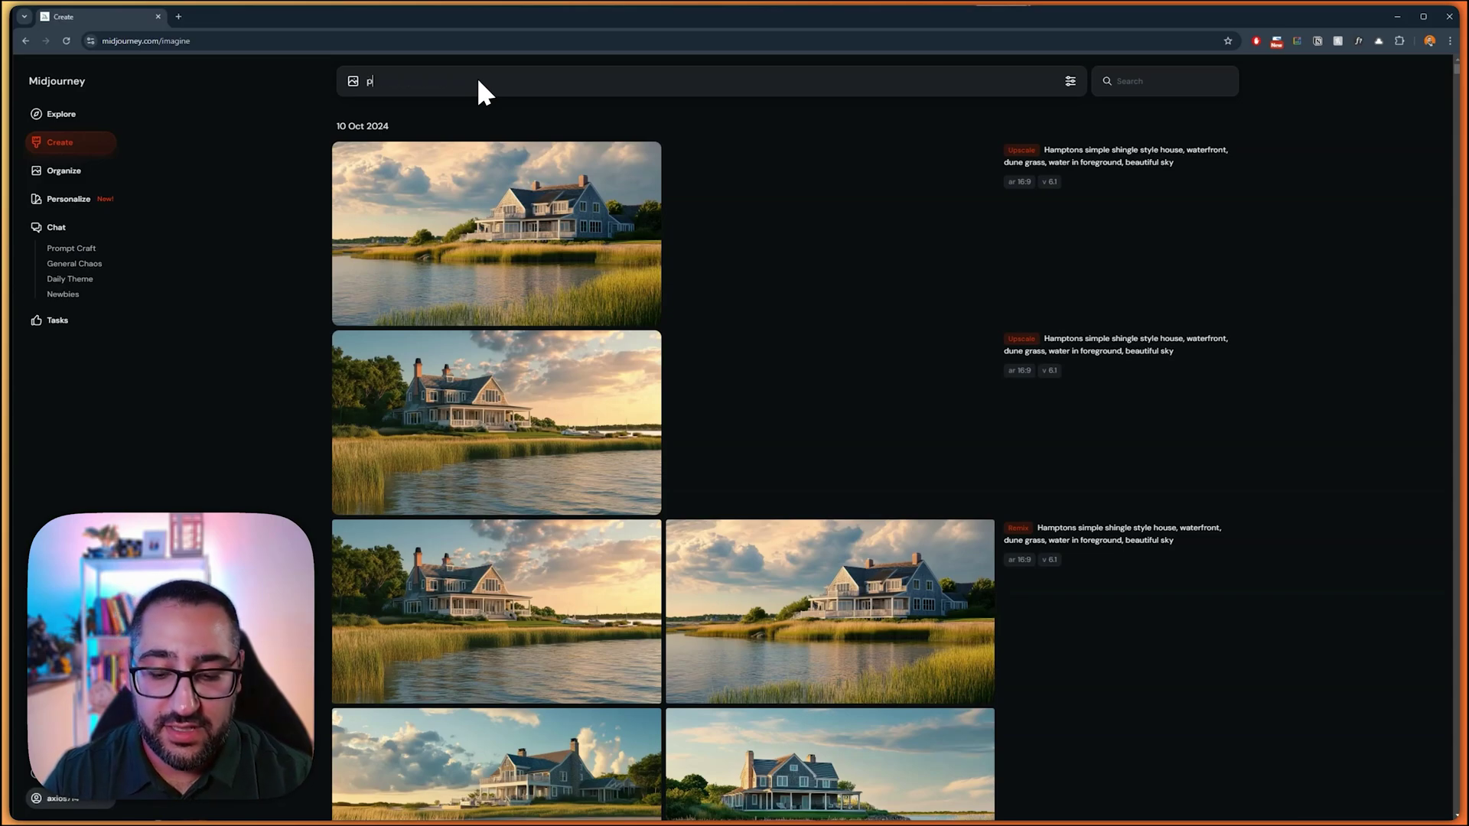
pyautogui.write('hoto of a living room, sof')
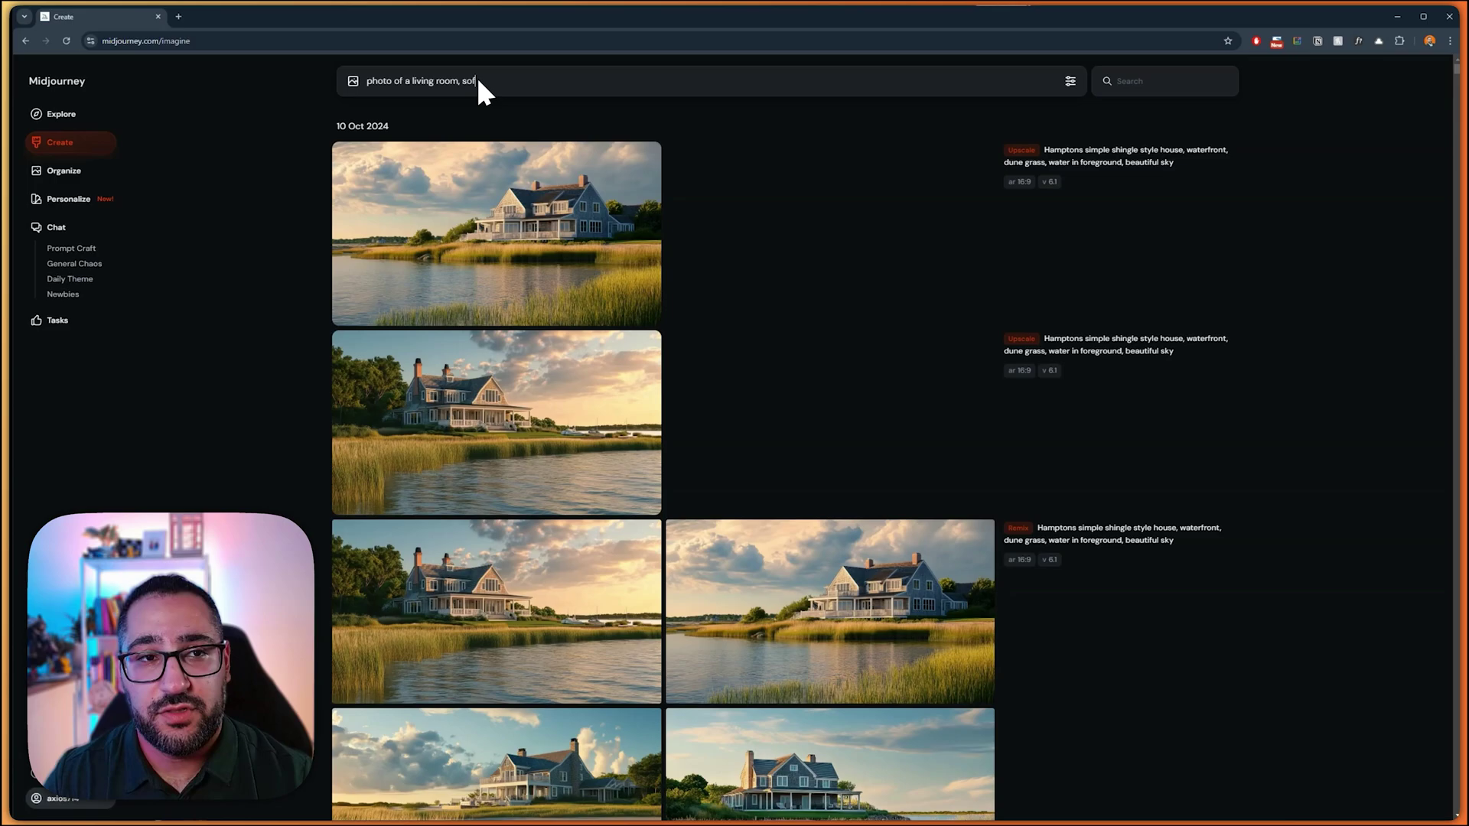
pyautogui.write('right, window w')
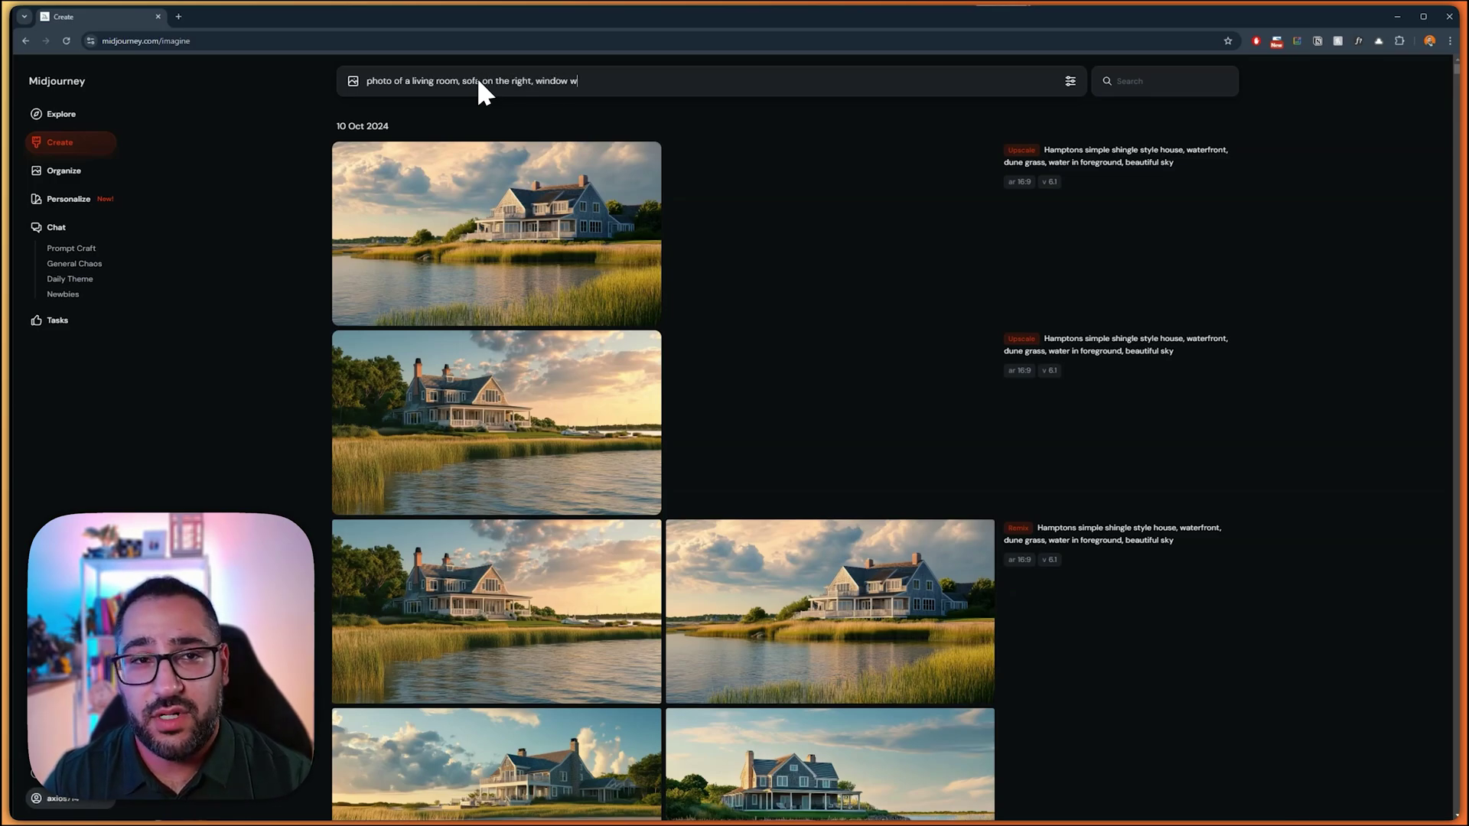
pyautogui.write('all on the left, ')
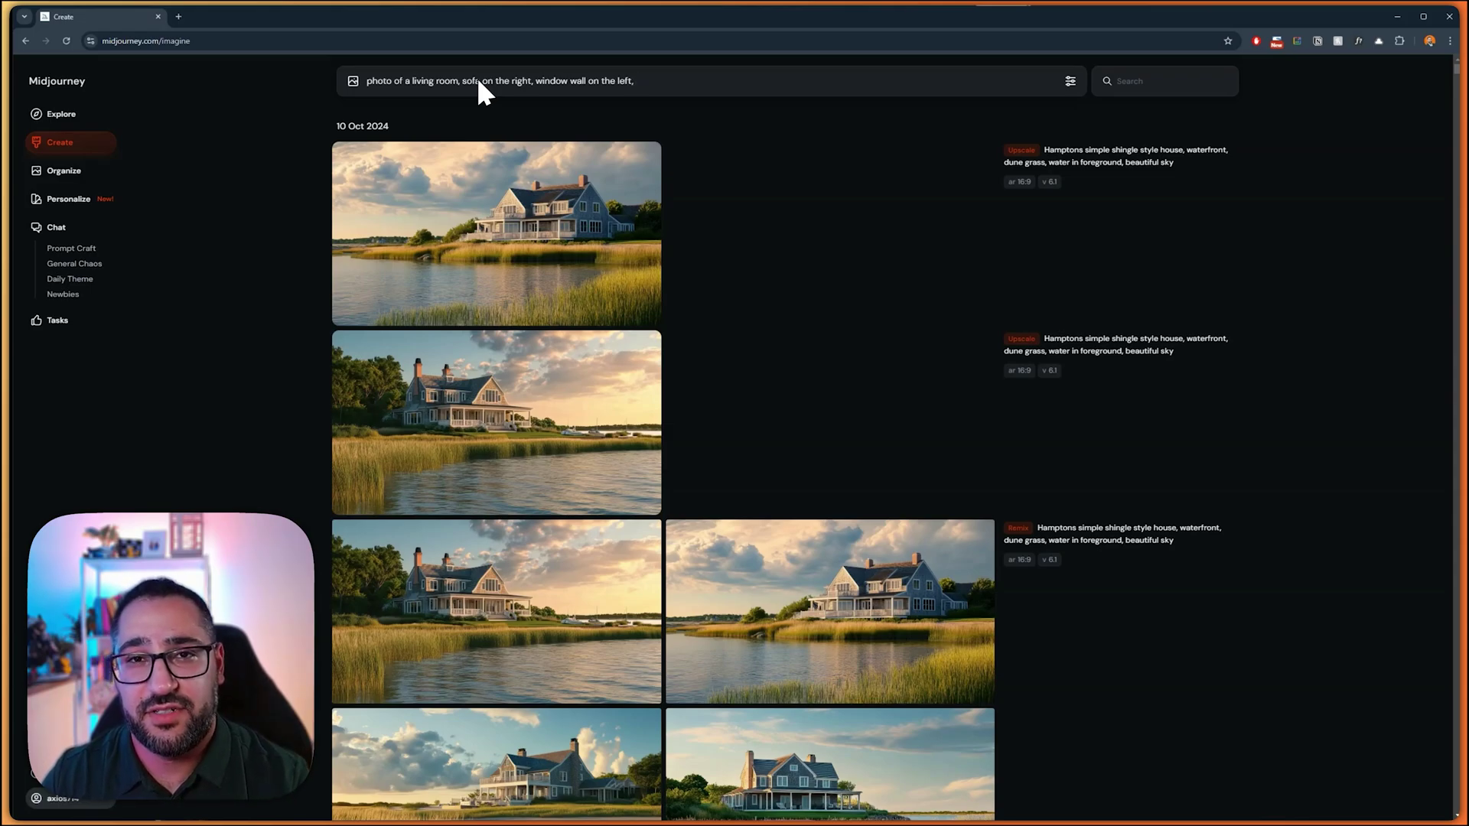
pyautogui.write('midcentury styl')
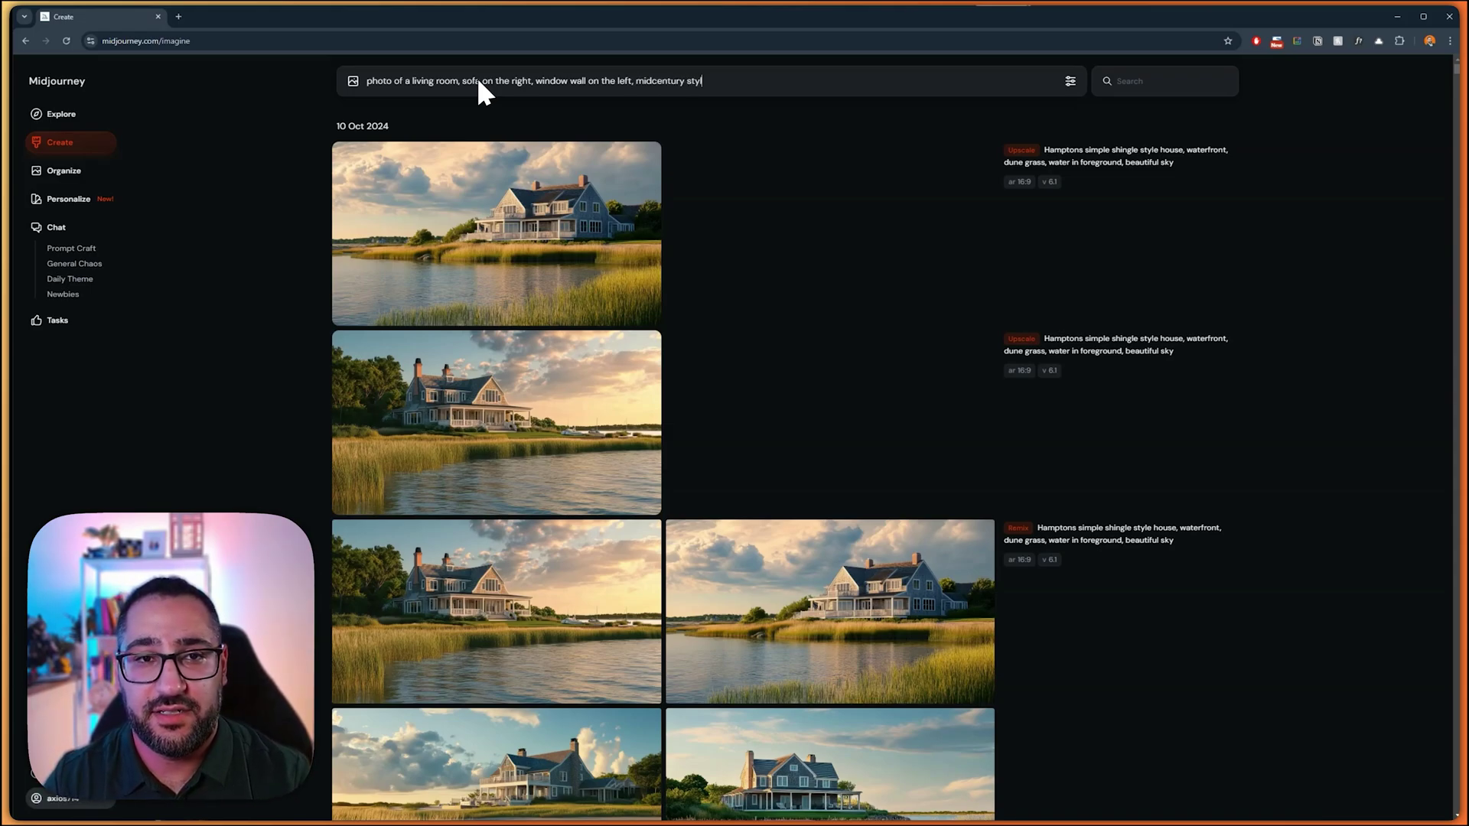
pyautogui.write('e interior,')
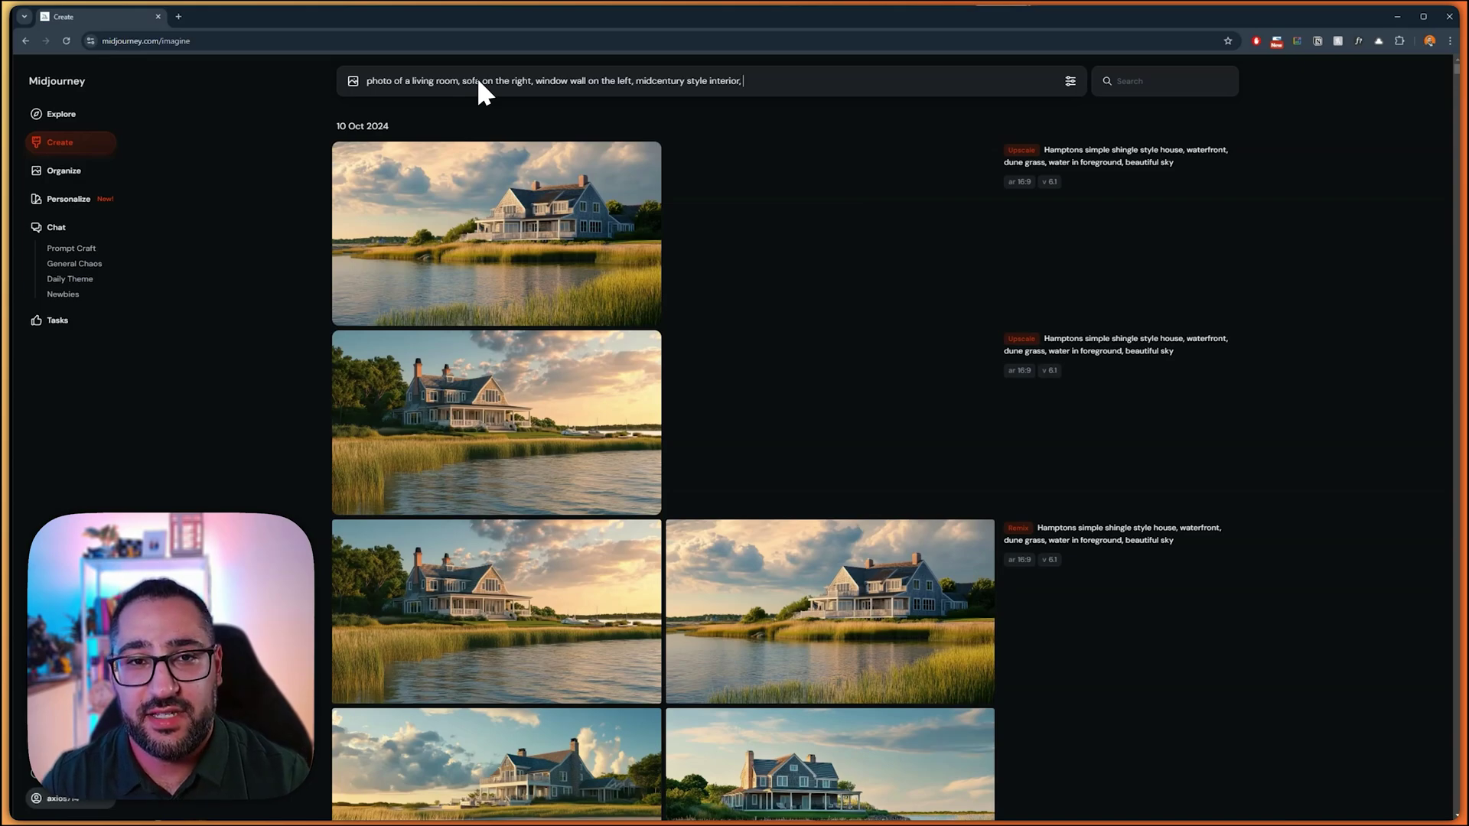
pyautogui.write(' nat')
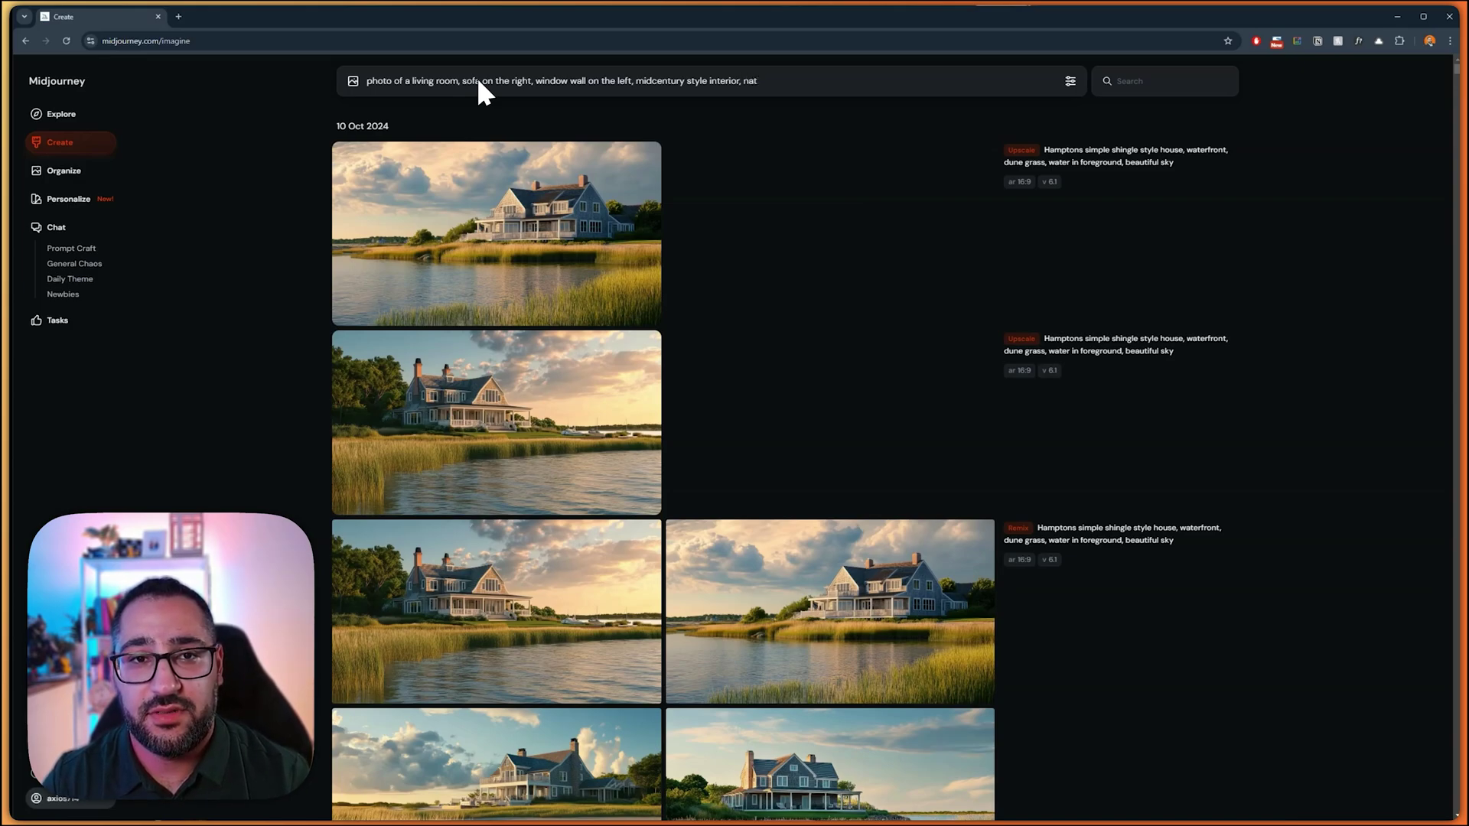
pyautogui.write('ural light,')
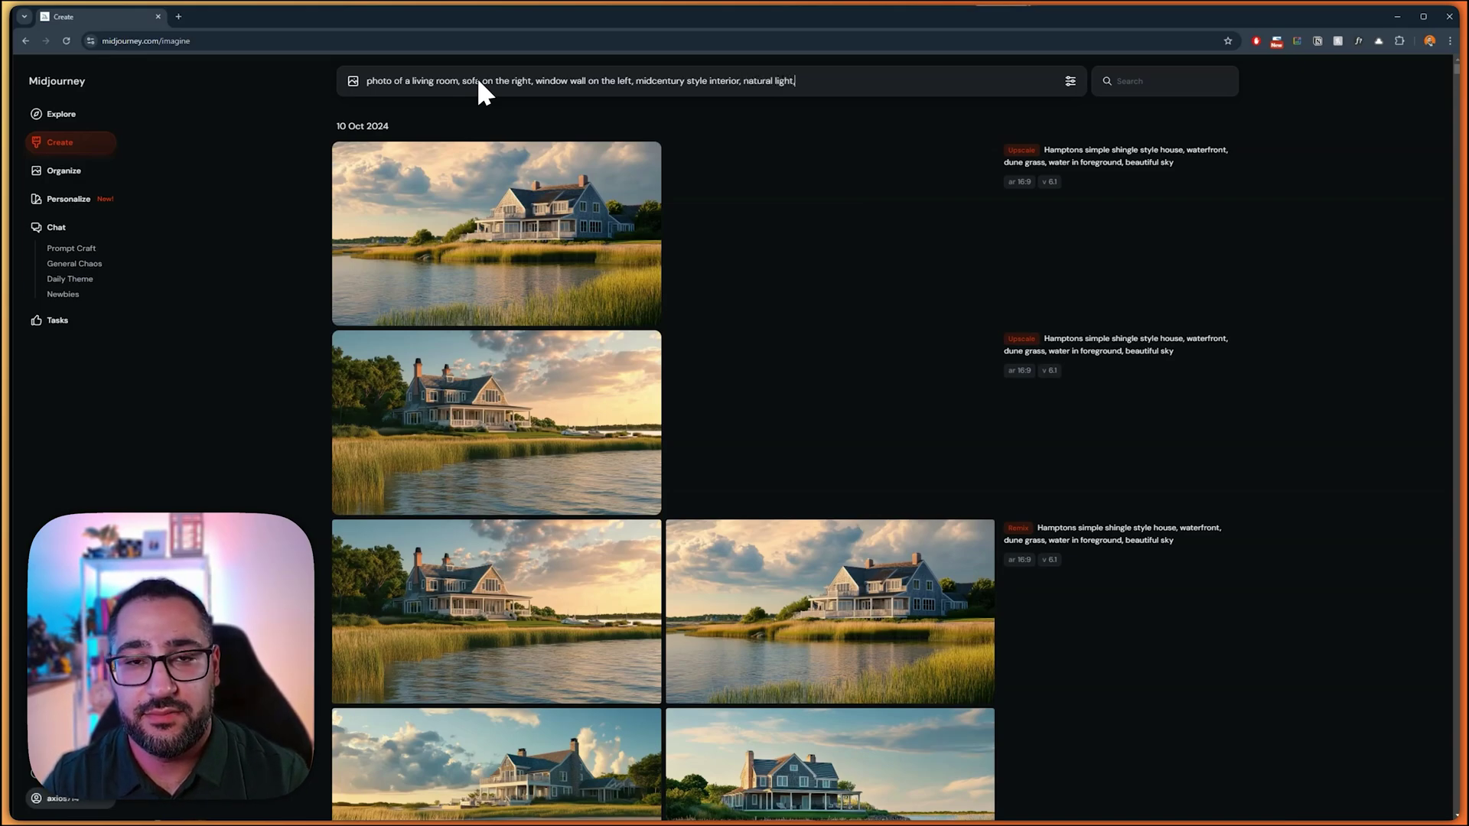
pyautogui.write(' sunny located')
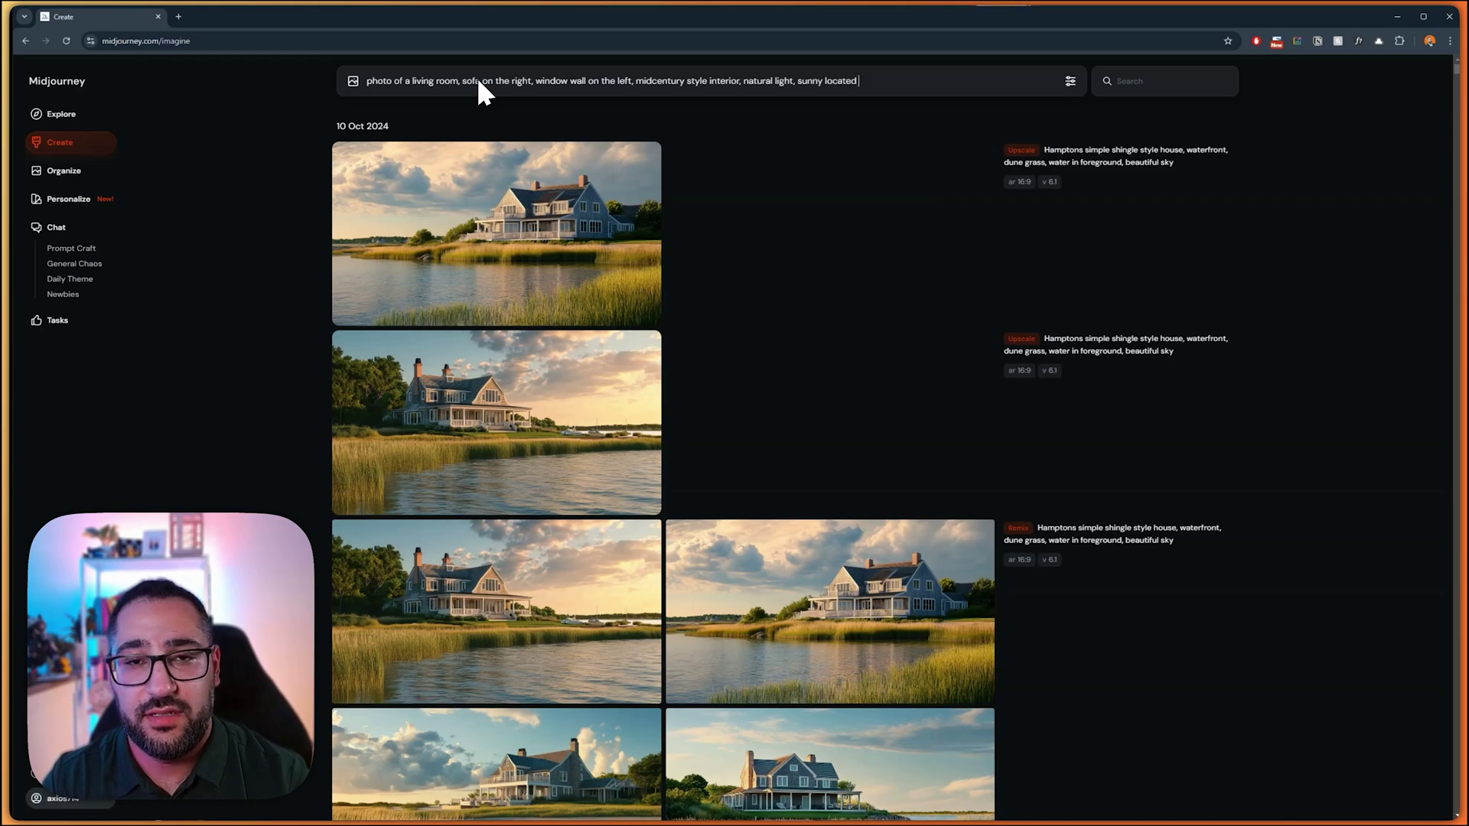
pyautogui.write(' in a forest')
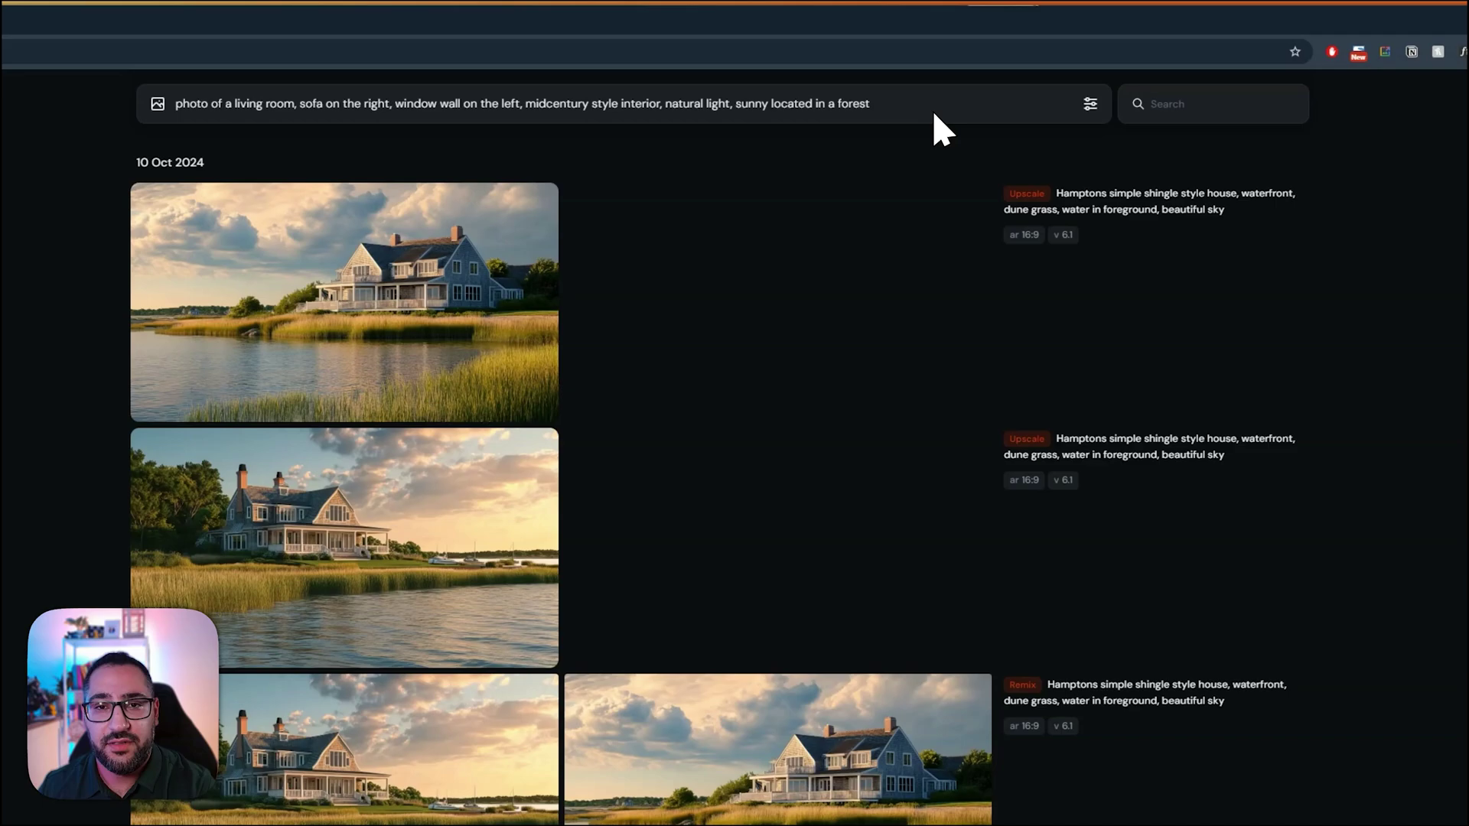
pyautogui.press('Return')
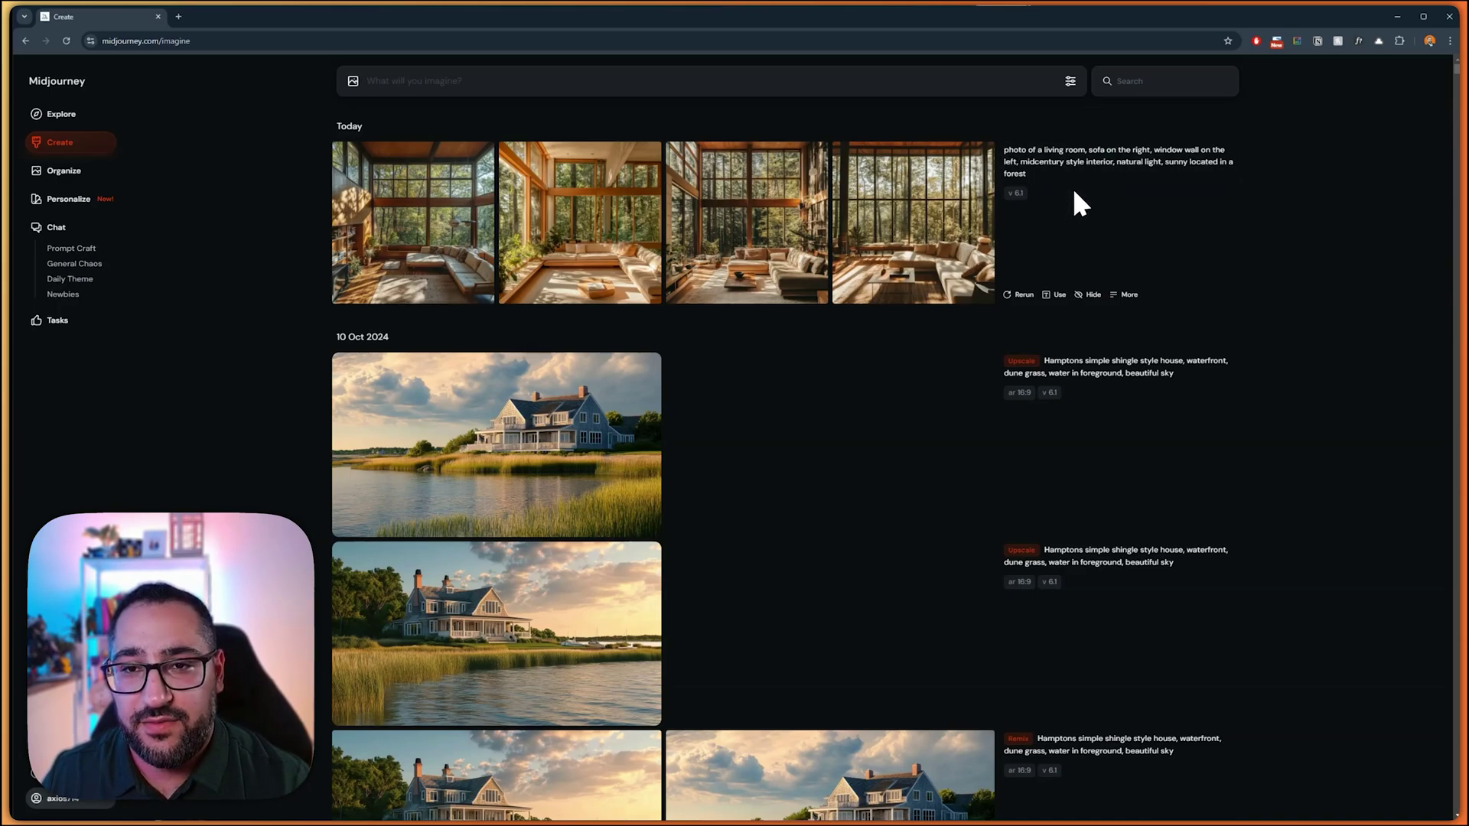
# Step: Rerun the forest prompt with 'traditional' style and ending 'nighttime in NYC, apartment'
pyautogui.click(1220, 174)
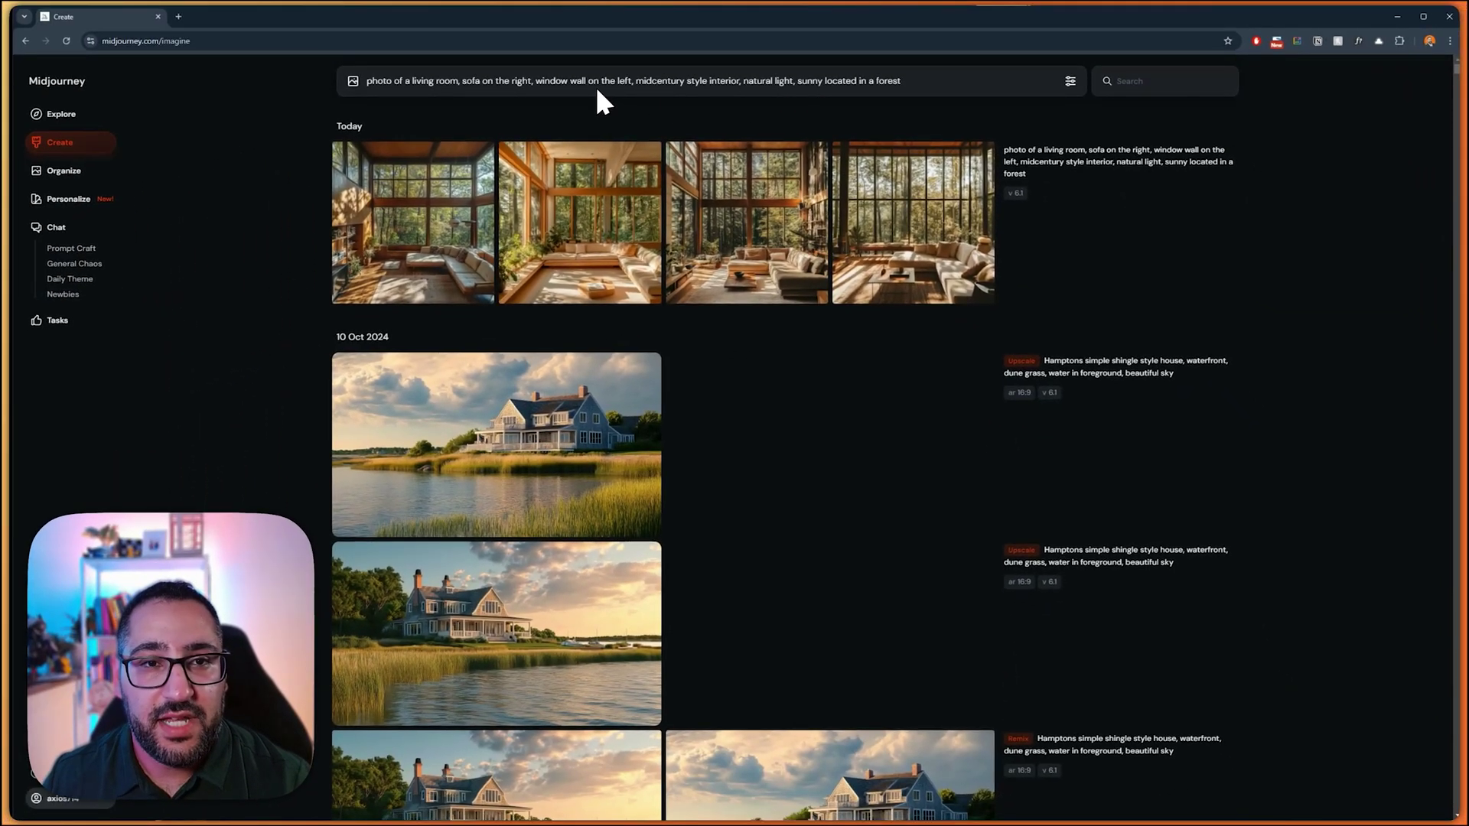
pyautogui.doubleClick(652, 82)
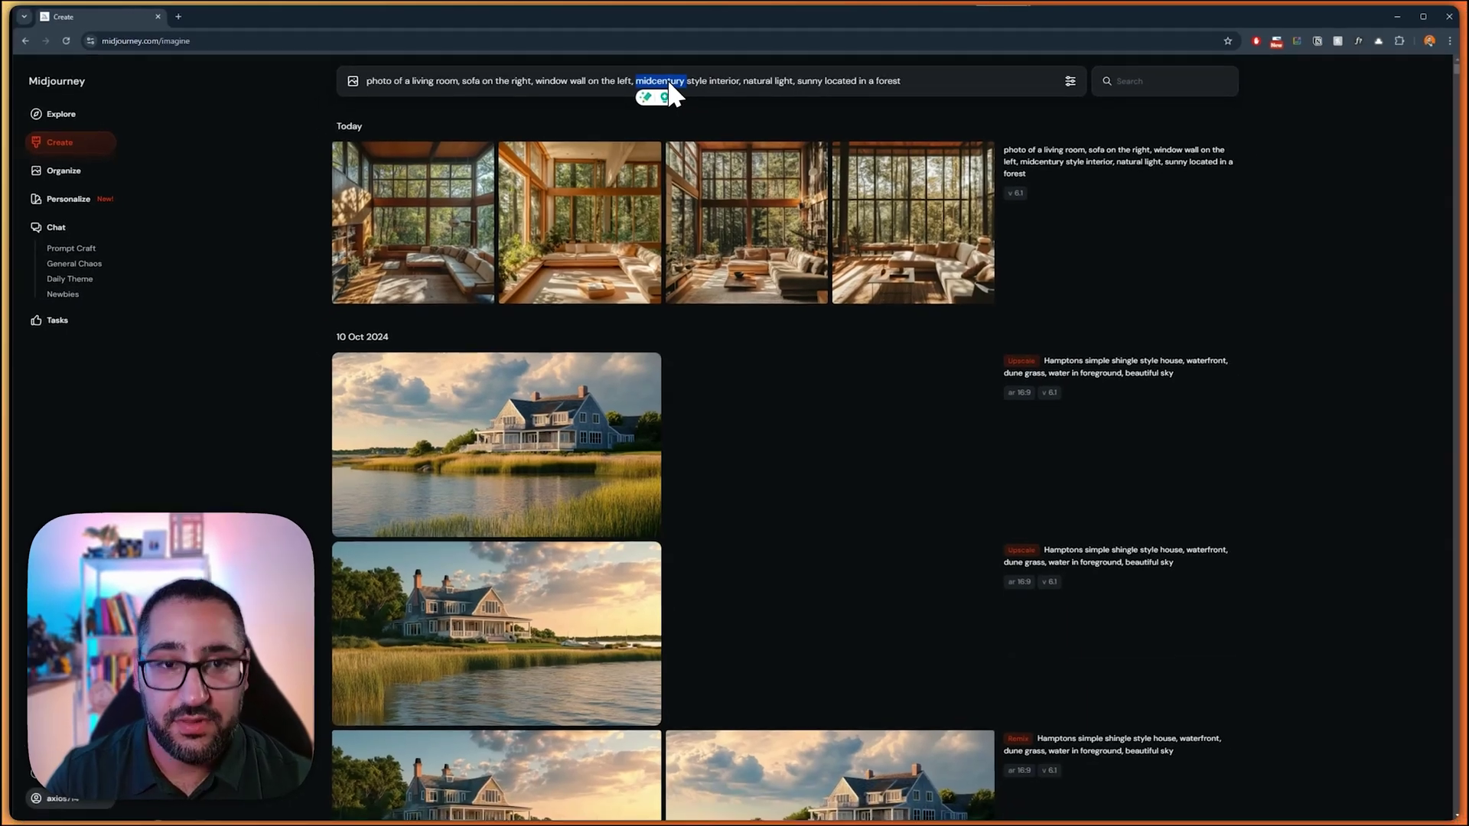
pyautogui.write('traditional')
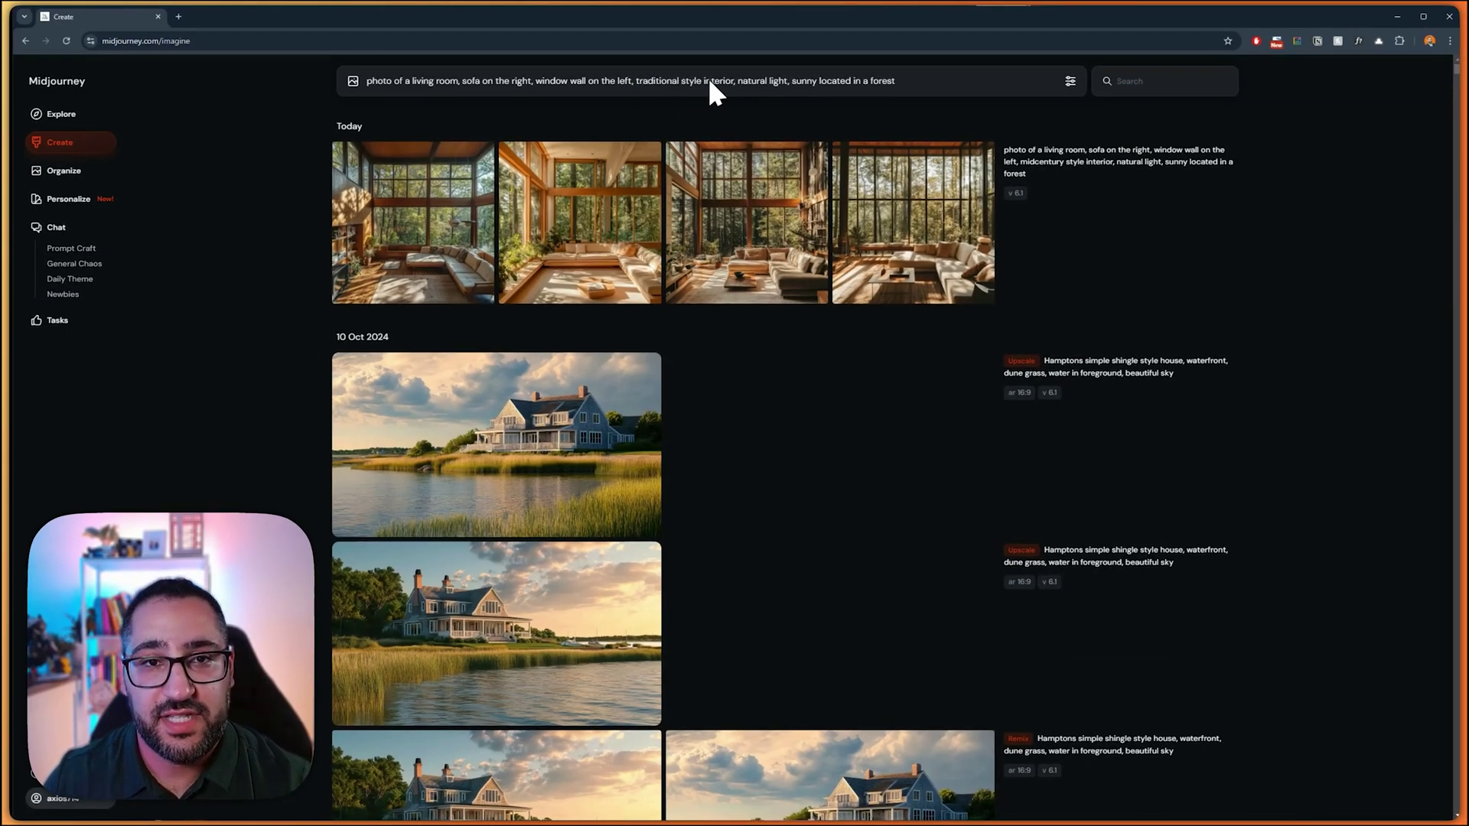
pyautogui.moveTo(739, 82); pyautogui.dragTo(902, 85)
pyautogui.write('nighttime in nyc')
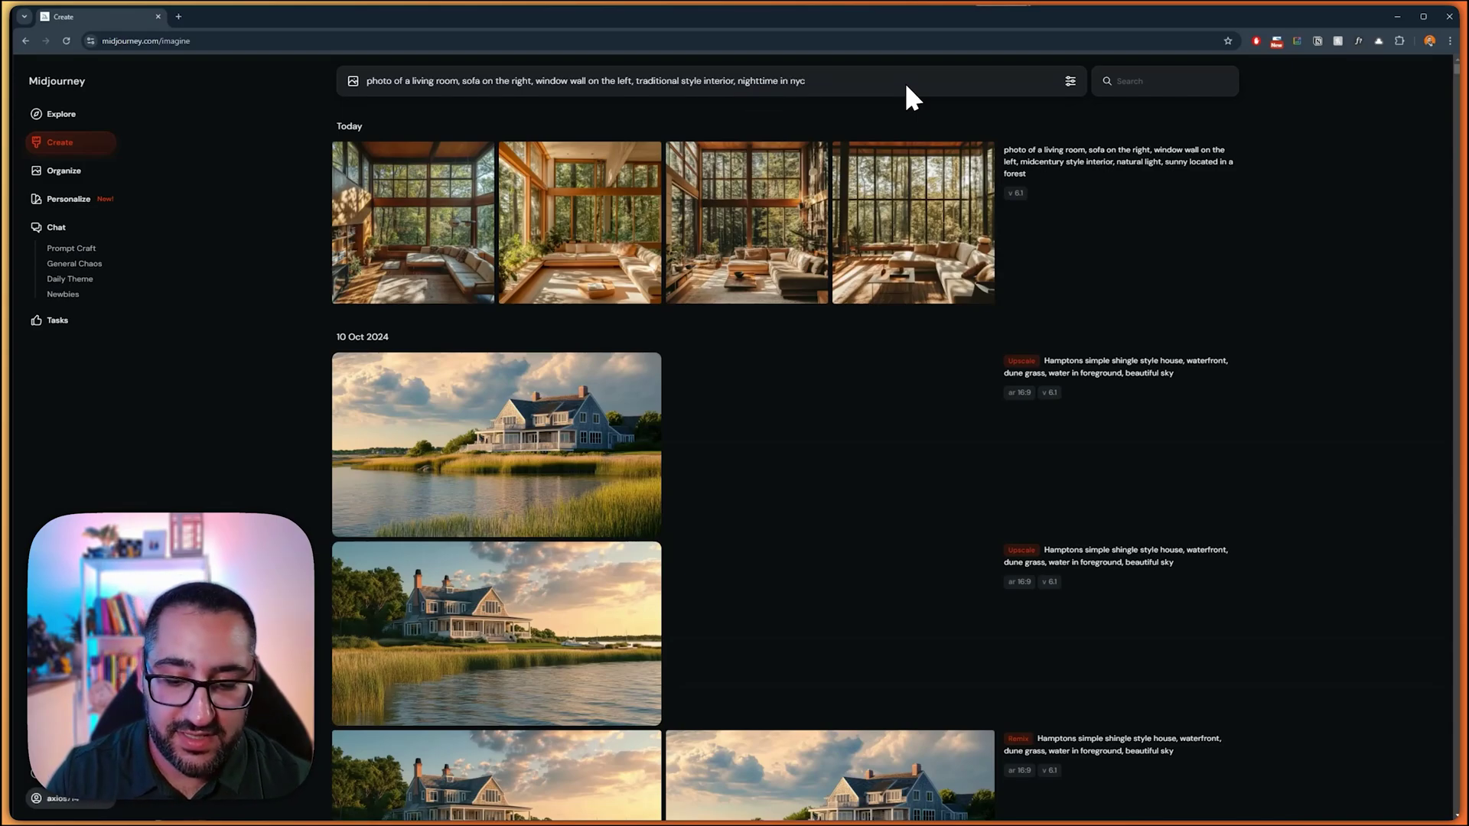
pyautogui.press('BackSpace')
pyautogui.press('BackSpace')
pyautogui.press('BackSpace')
pyautogui.write('NYC, apartment')
pyautogui.press('Return')
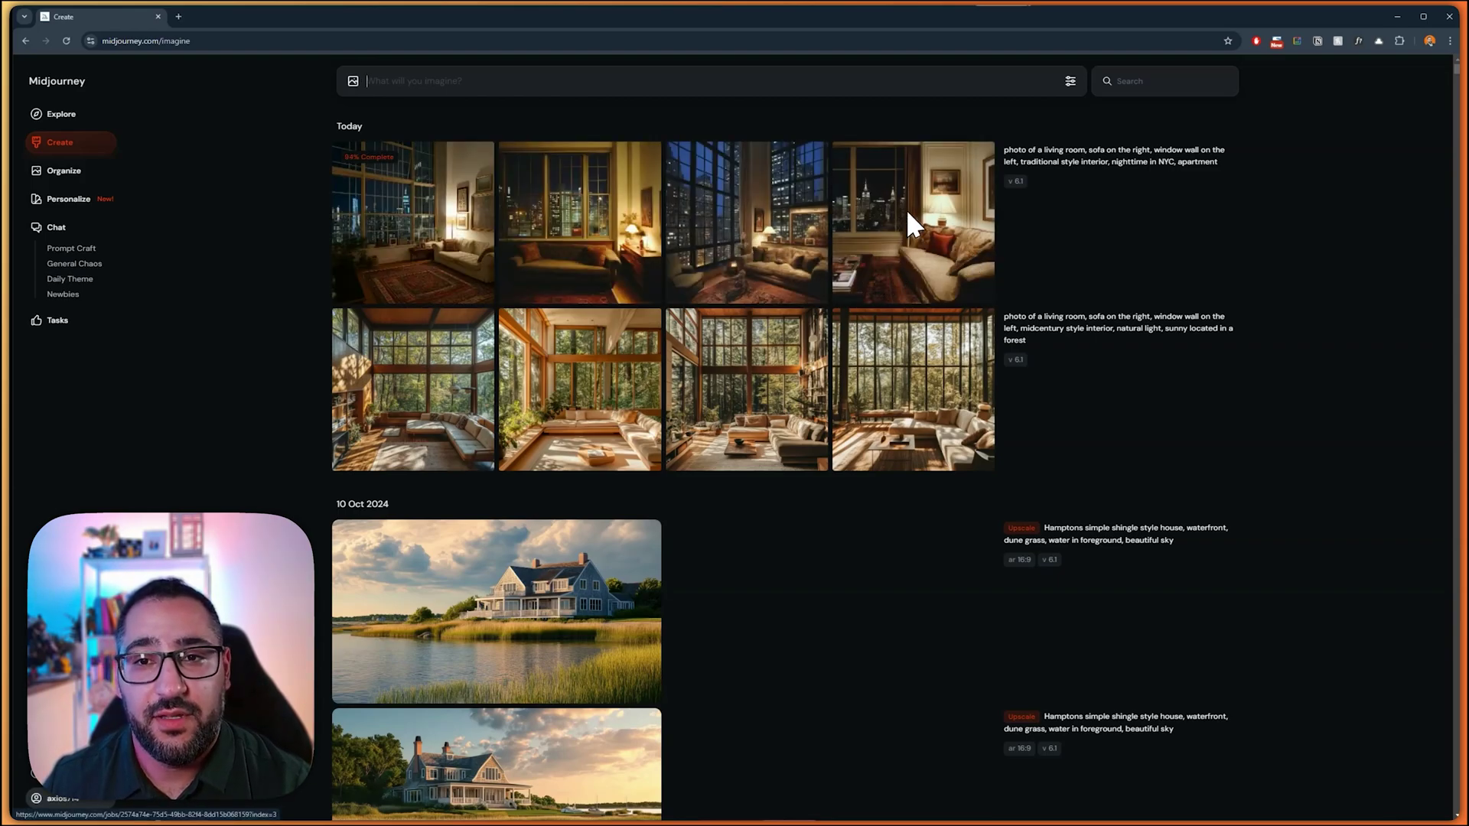
# Step: Wait for the four traditional nighttime NYC apartment renders to finish
pyautogui.moveTo(961, 227)
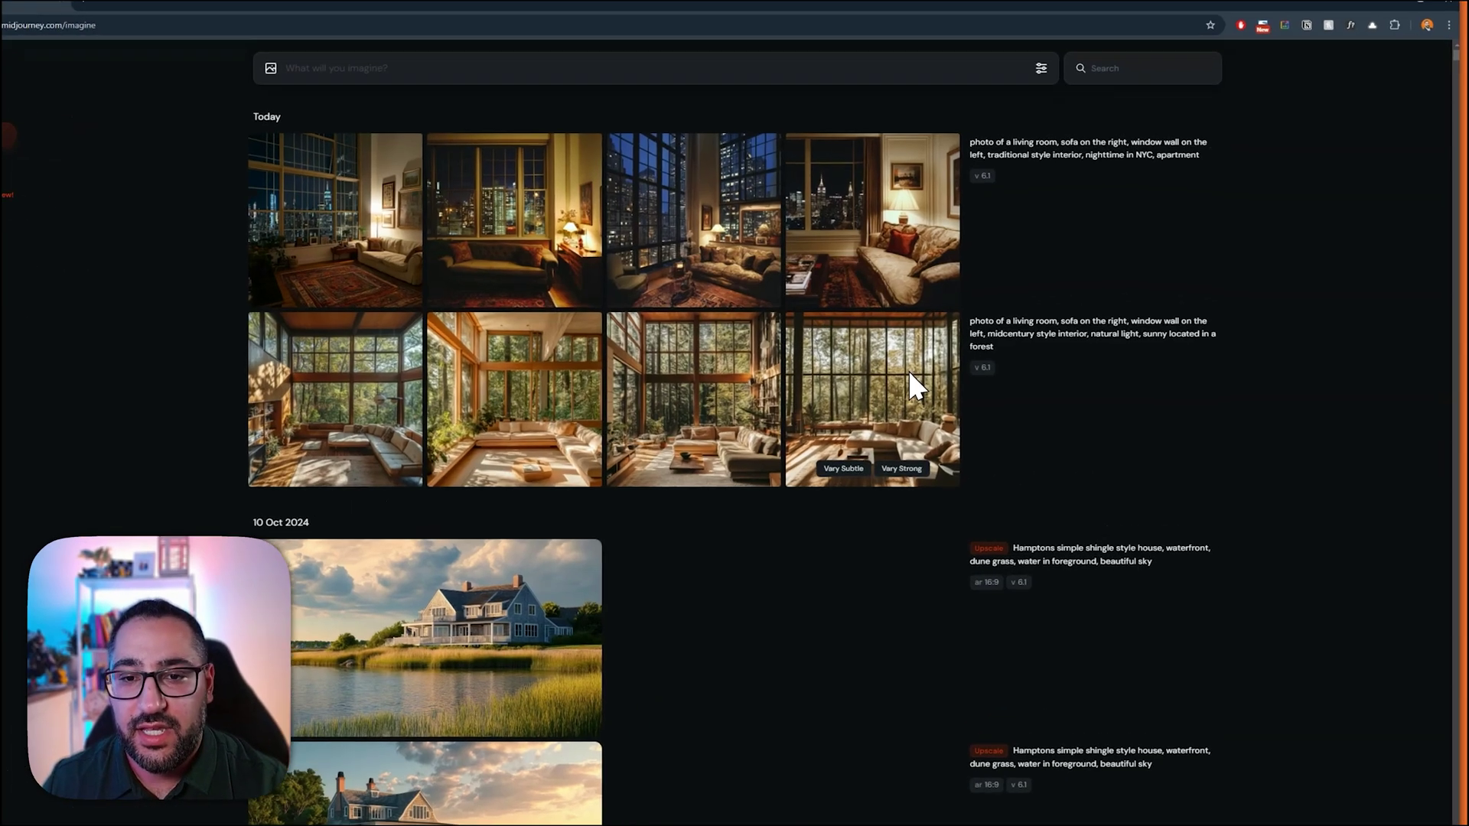
# Step: Make strong variations (Vary Strong) of the fourth forest living-room render
pyautogui.click(918, 356)
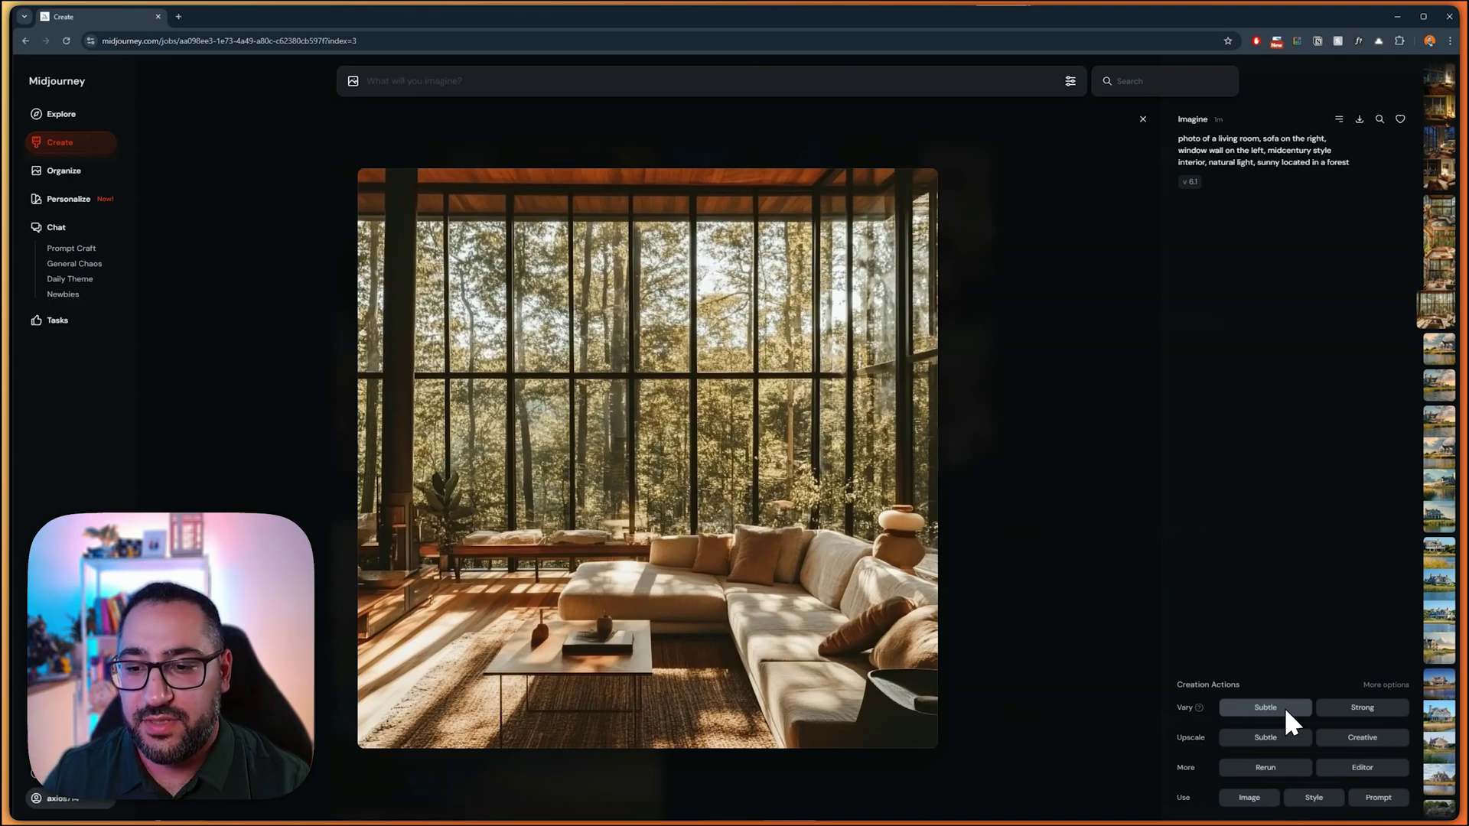
pyautogui.click(1345, 708)
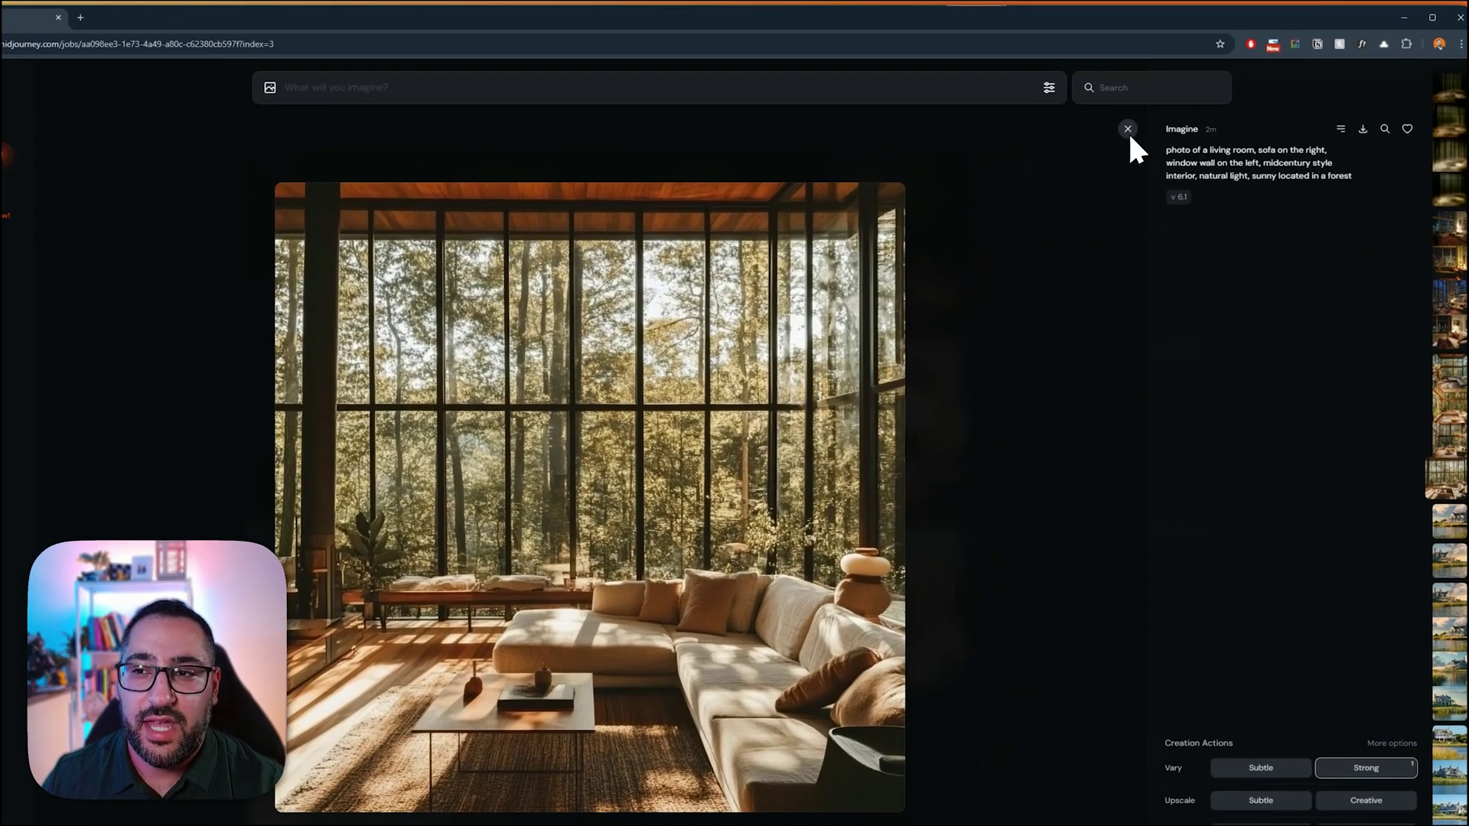
pyautogui.click(1143, 119)
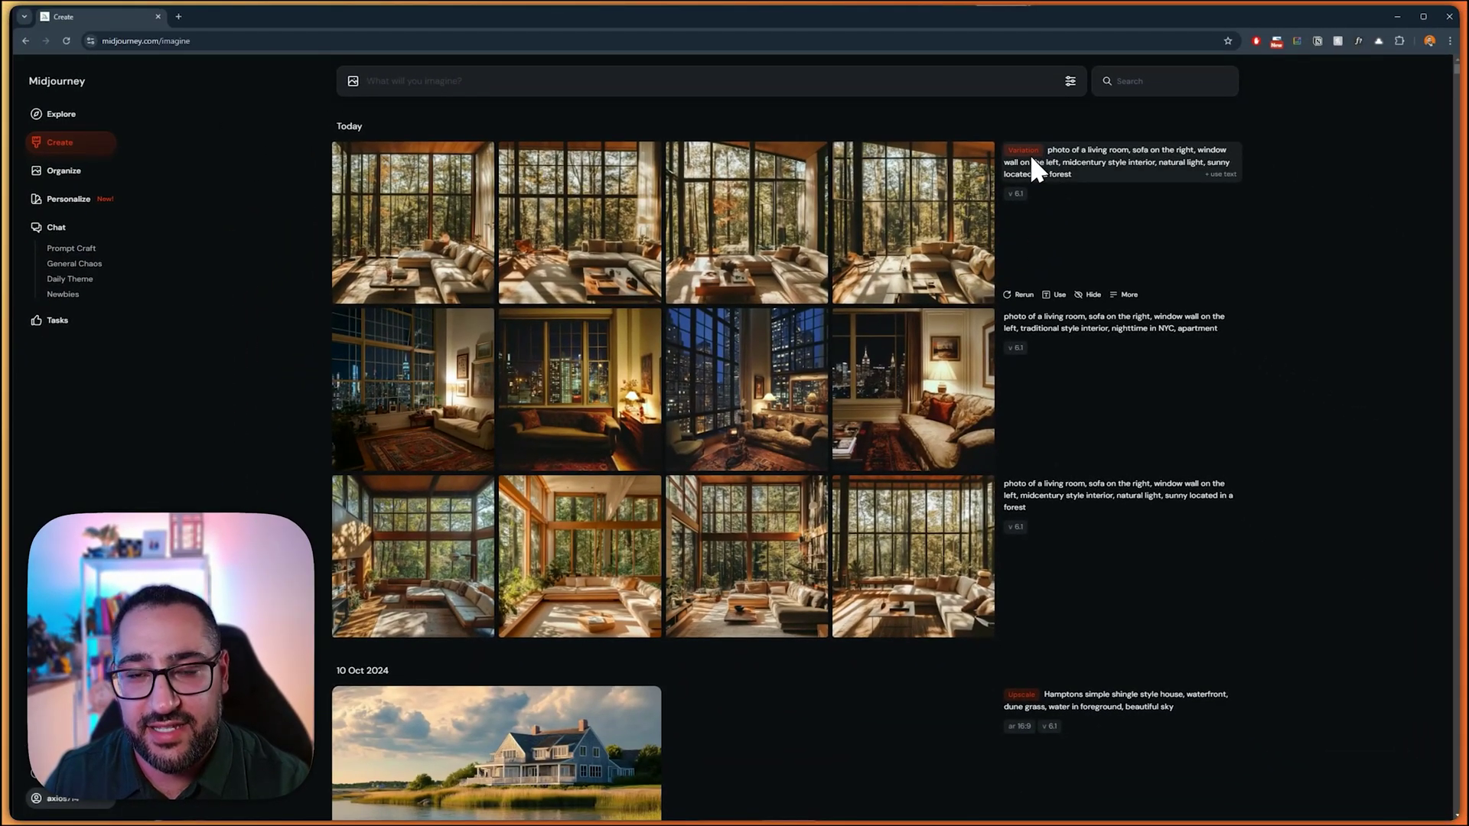
# Step: Start a Subtle upscale of the fourth forest variation
pyautogui.click(968, 222)
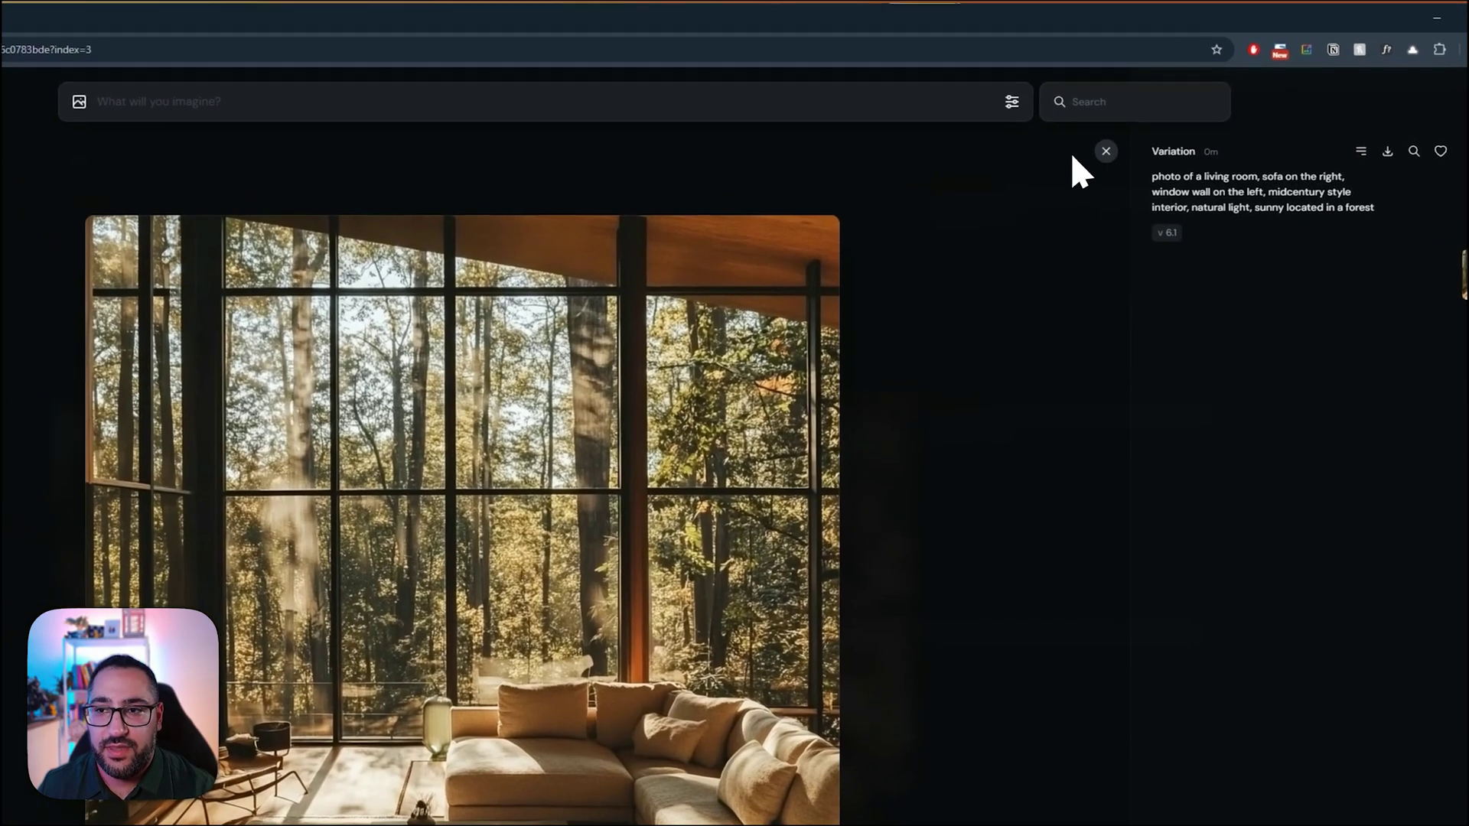
pyautogui.click(1048, 111)
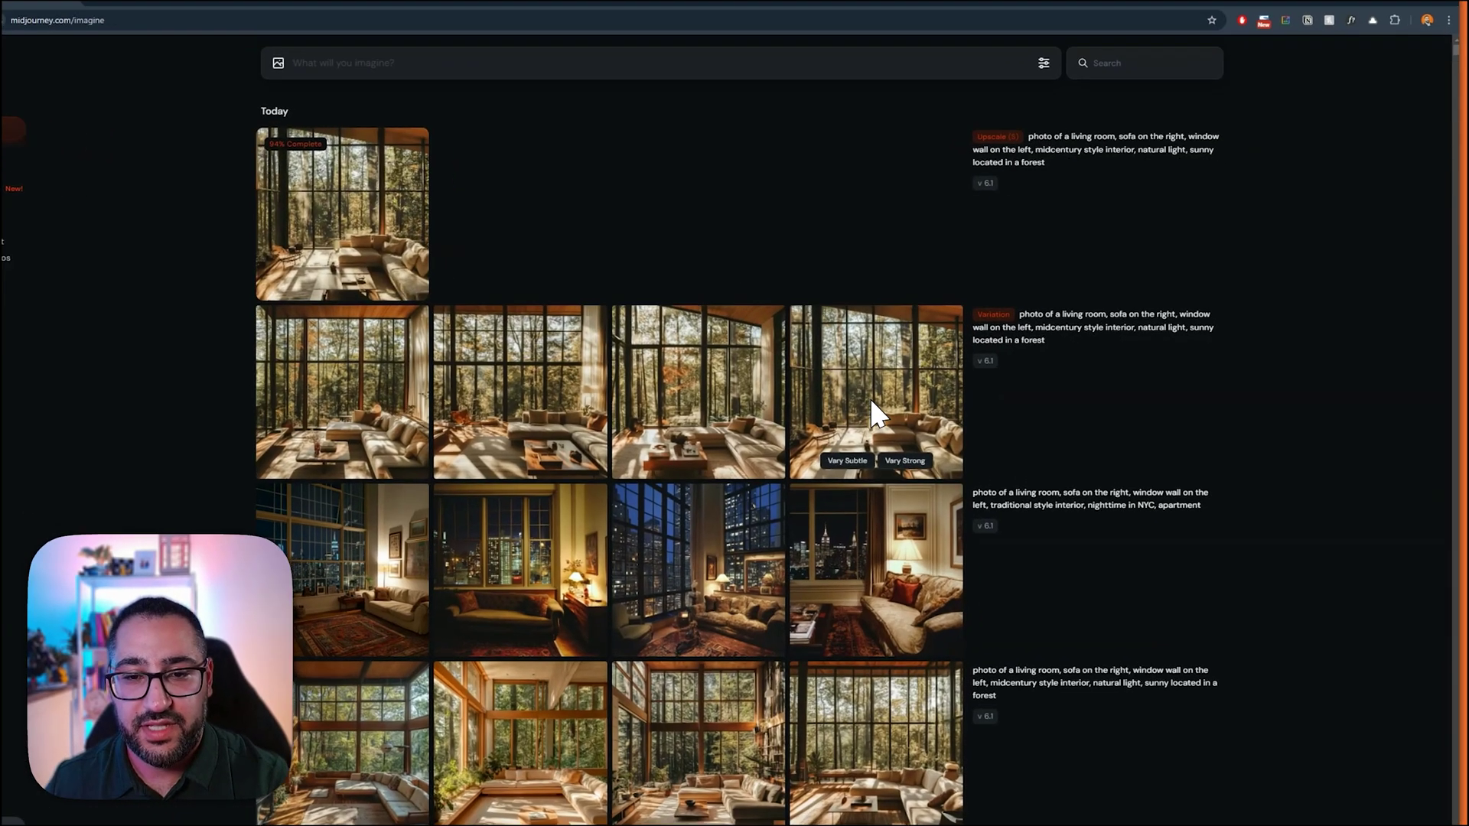
# Step: Compare the fourth variation with its upscale, then use the variation as an image prompt
pyautogui.click(875, 383)
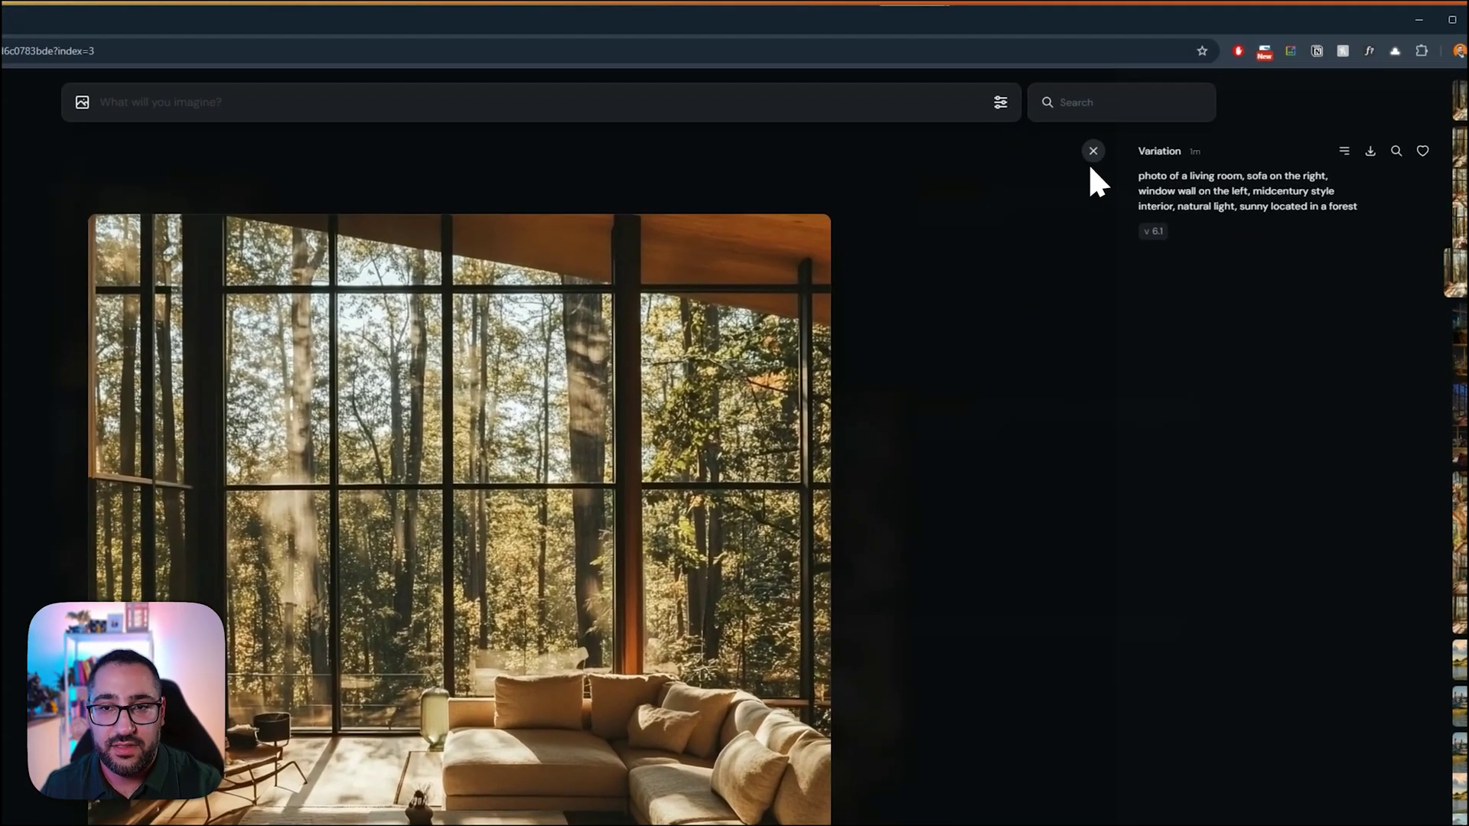
pyautogui.click(1143, 119)
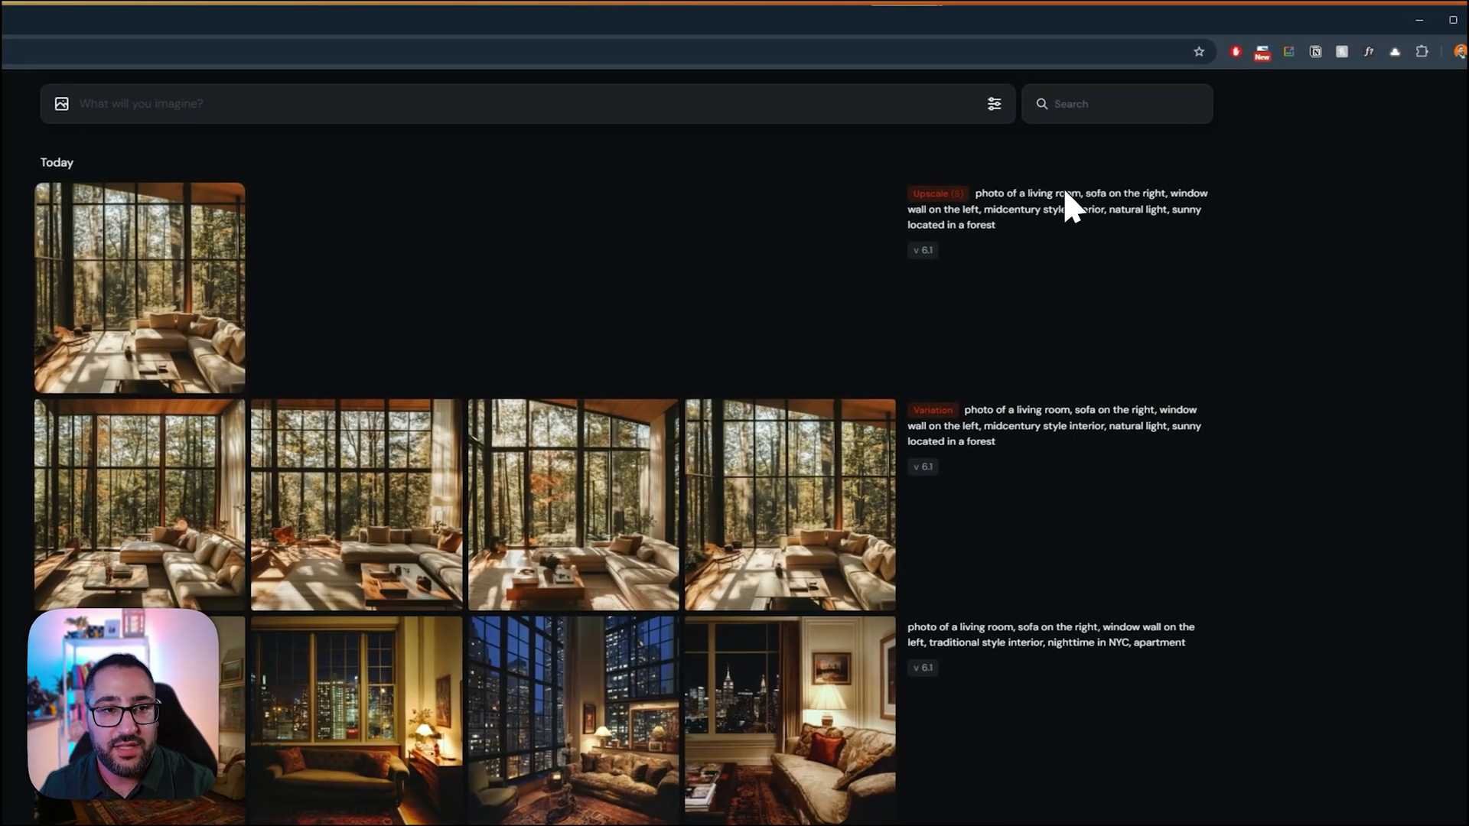
pyautogui.click(463, 314)
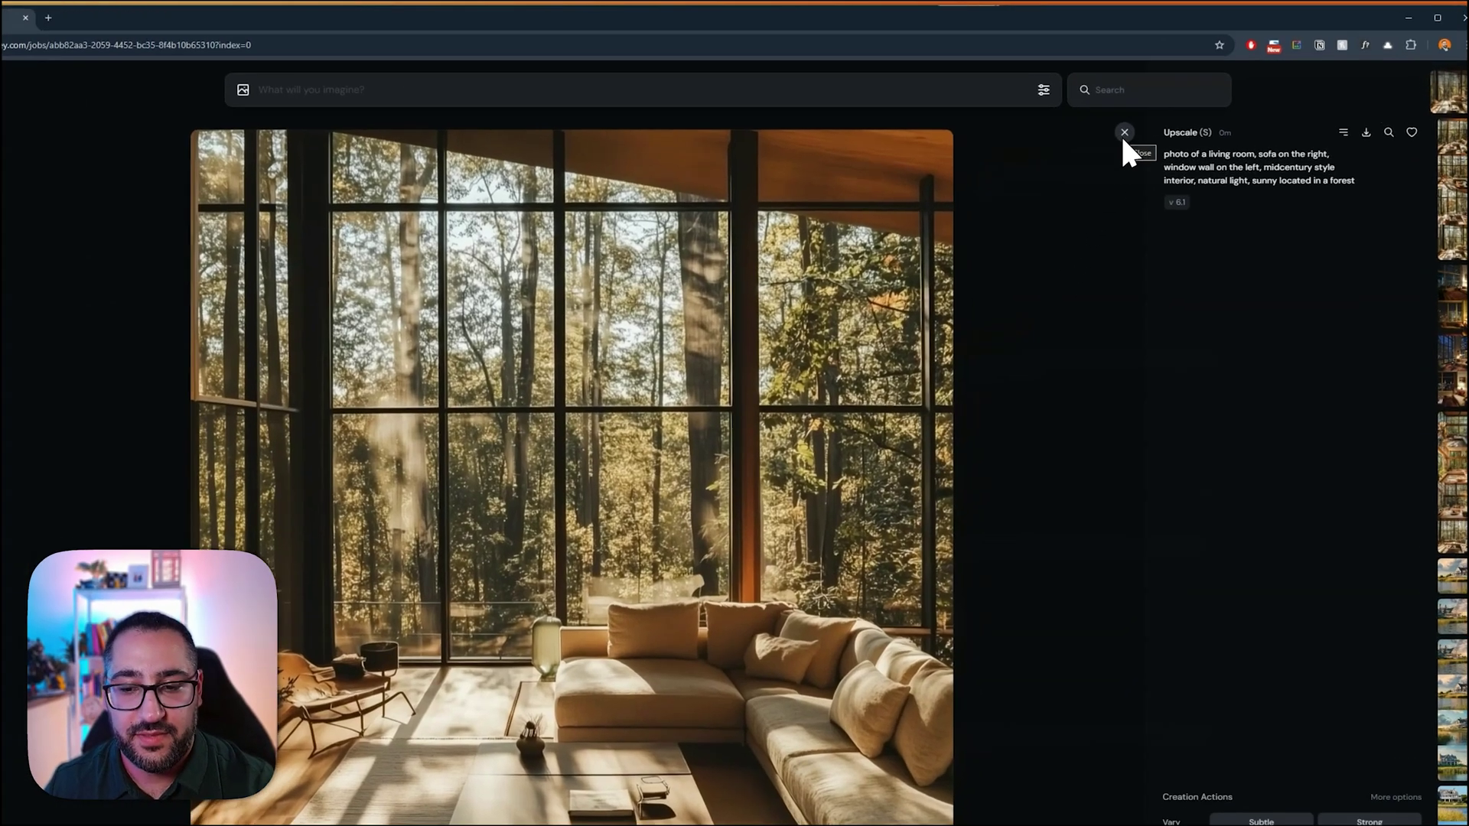
pyautogui.click(1144, 119)
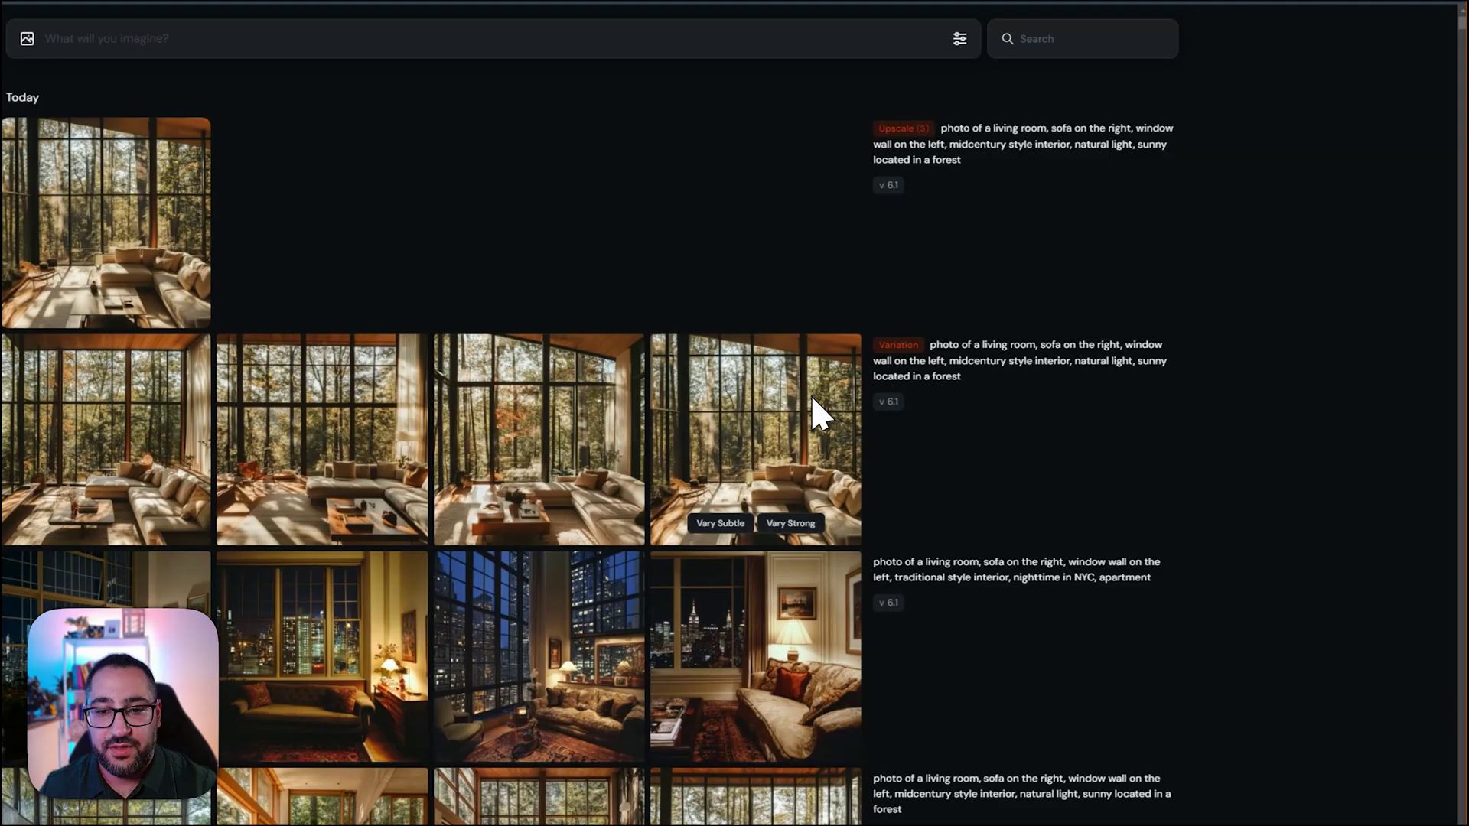
pyautogui.click(811, 395)
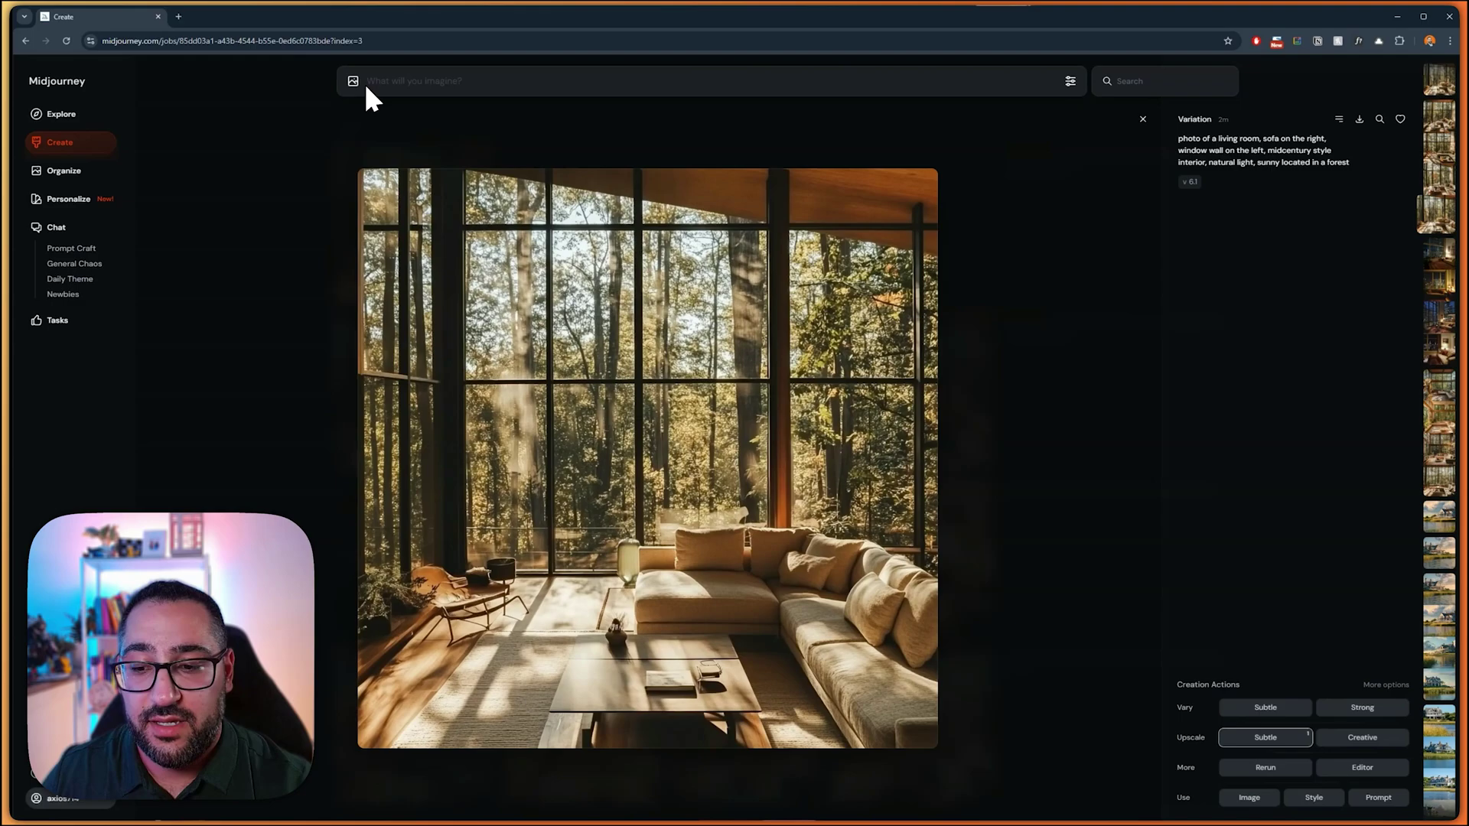
pyautogui.click(1250, 798)
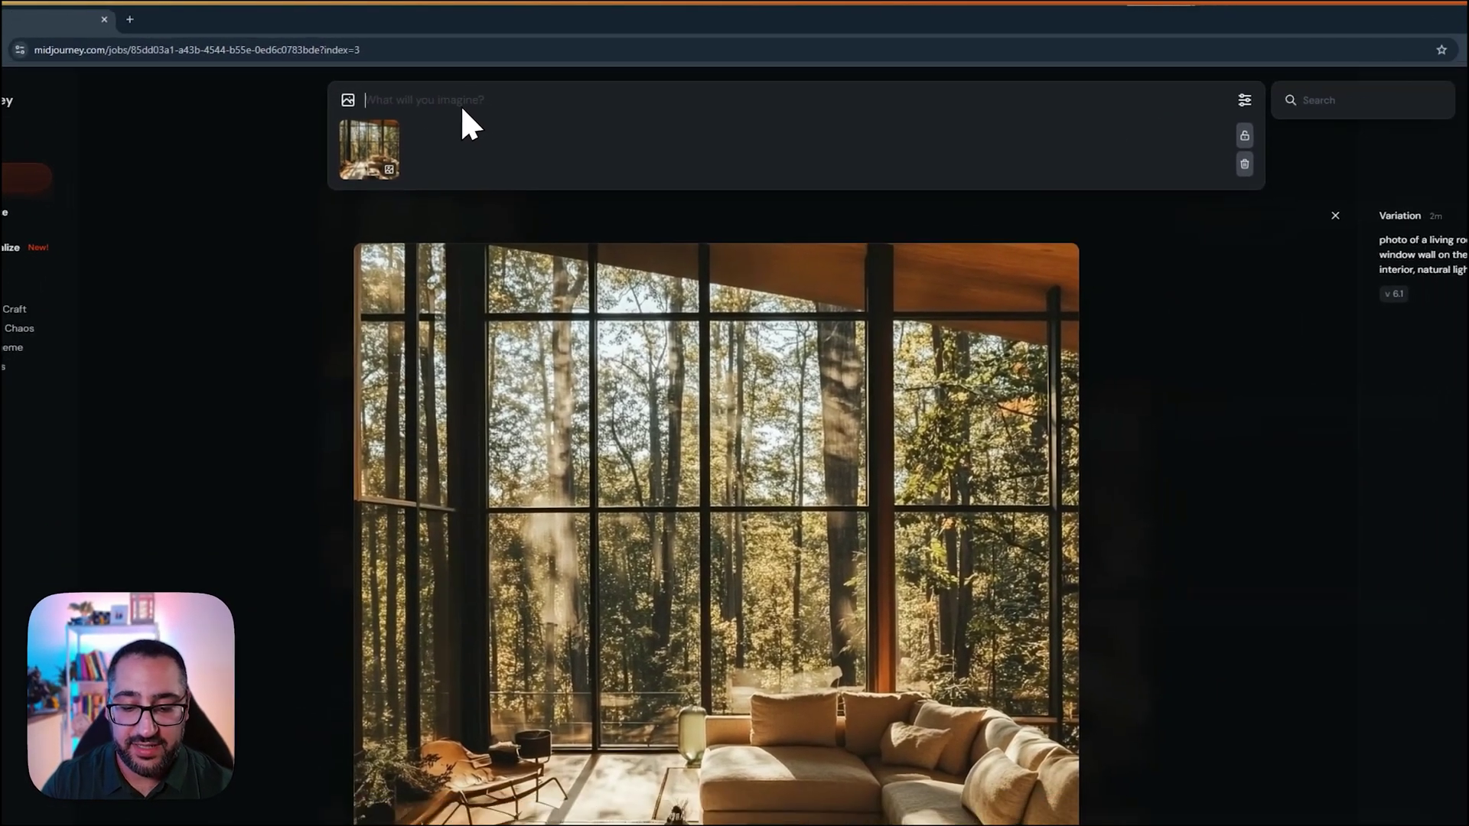
# Step: Submit 'midcentury living room, dark materials, leather chair, brown sofa, forest' with the image reference
pyautogui.write('midcentur')
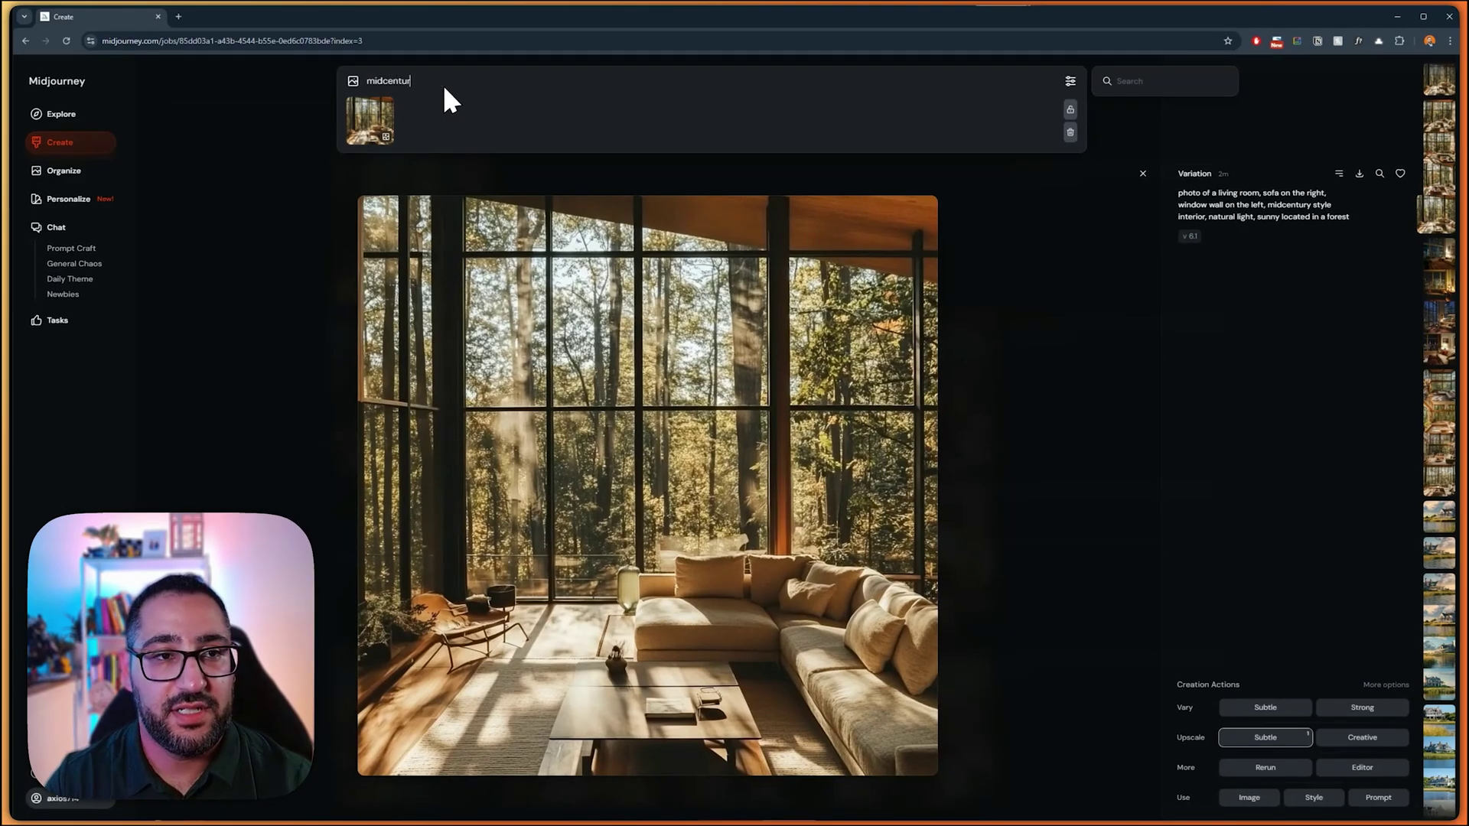
pyautogui.write('y living room, dark materials, leader')
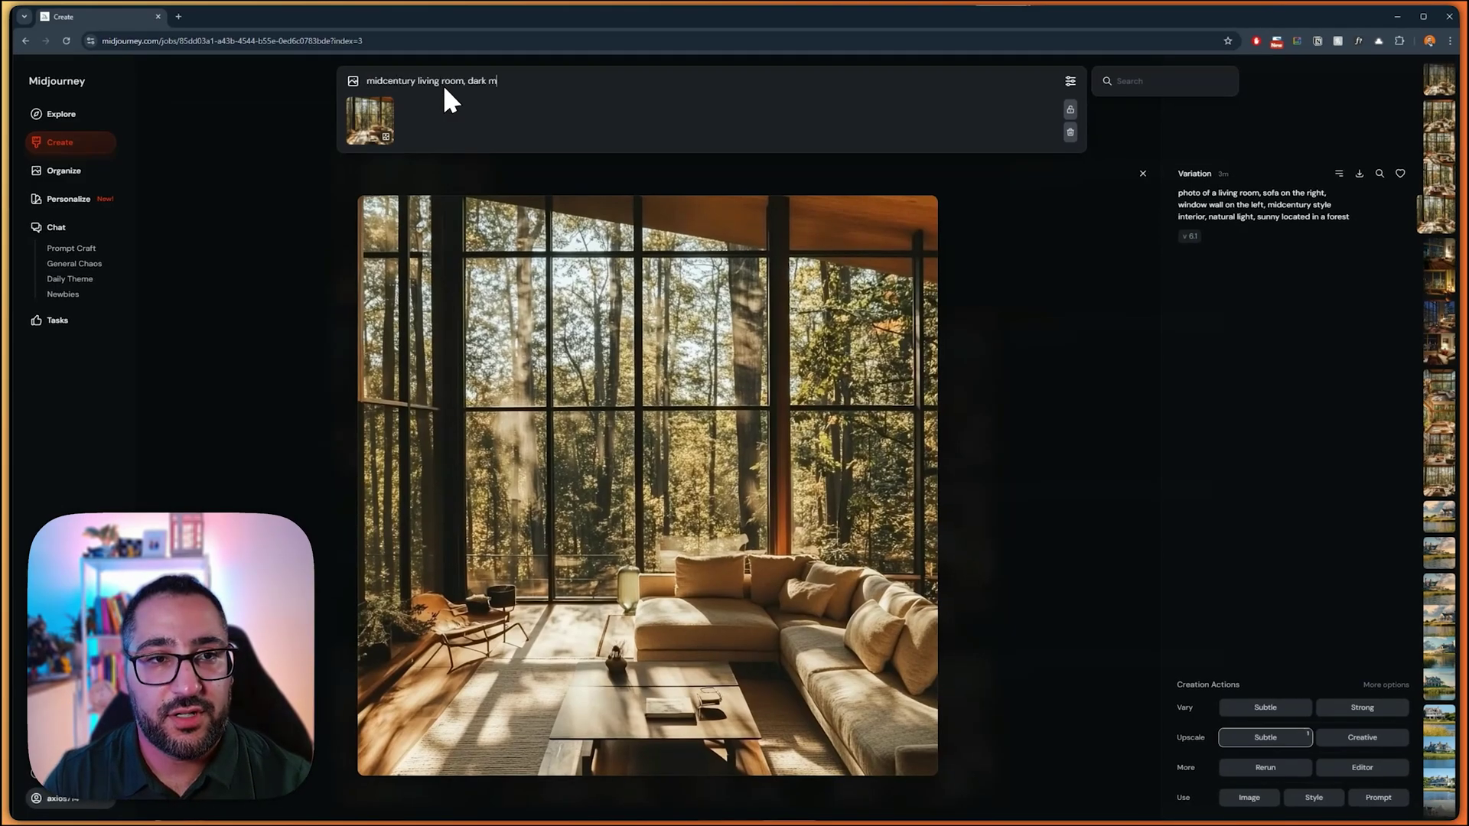
pyautogui.press('BackSpace')
pyautogui.press('BackSpace')
pyautogui.press('BackSpace')
pyautogui.press('BackSpace')
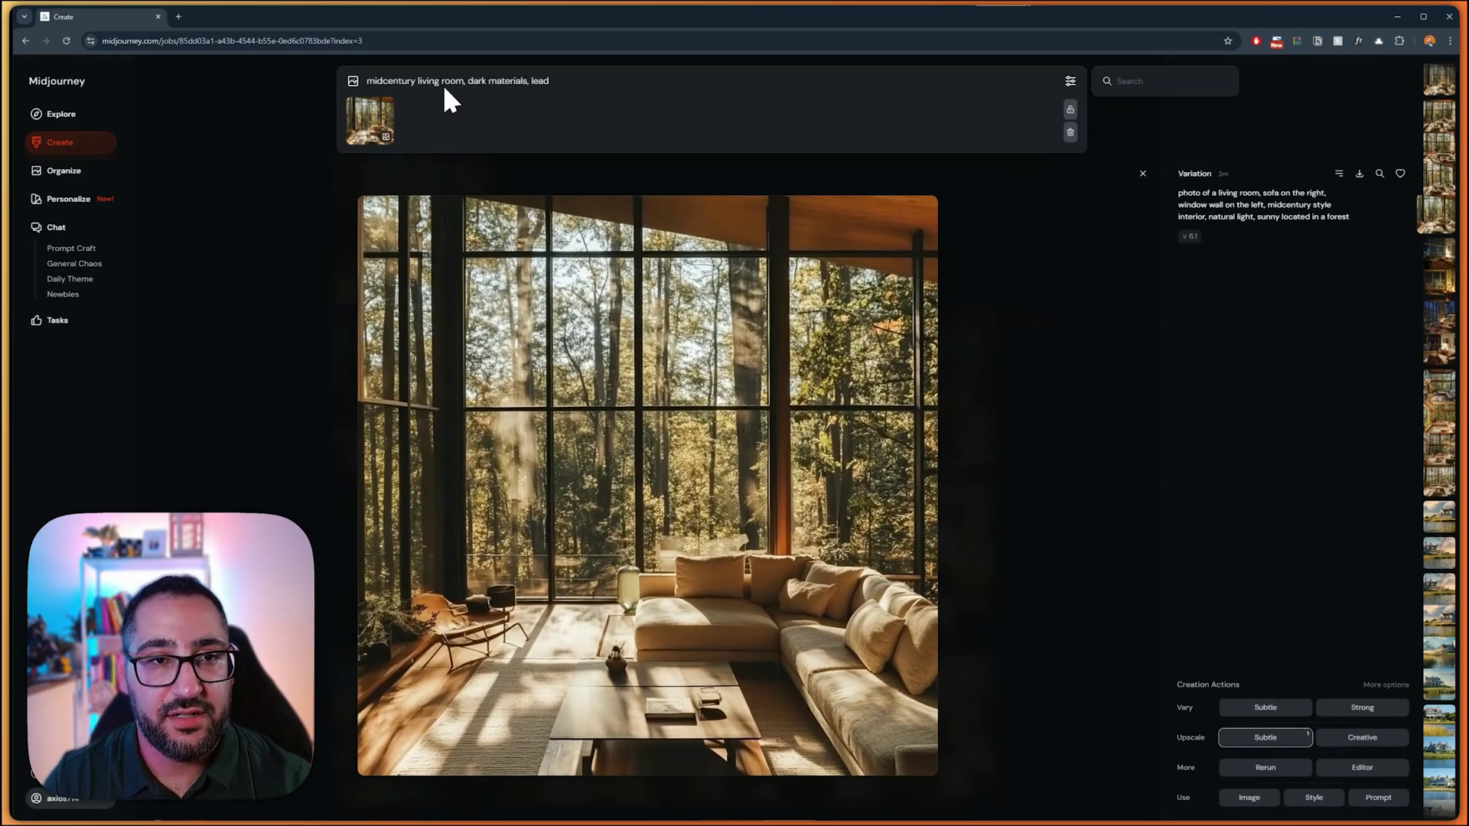
pyautogui.write('ther chair, brown sofa, fo')
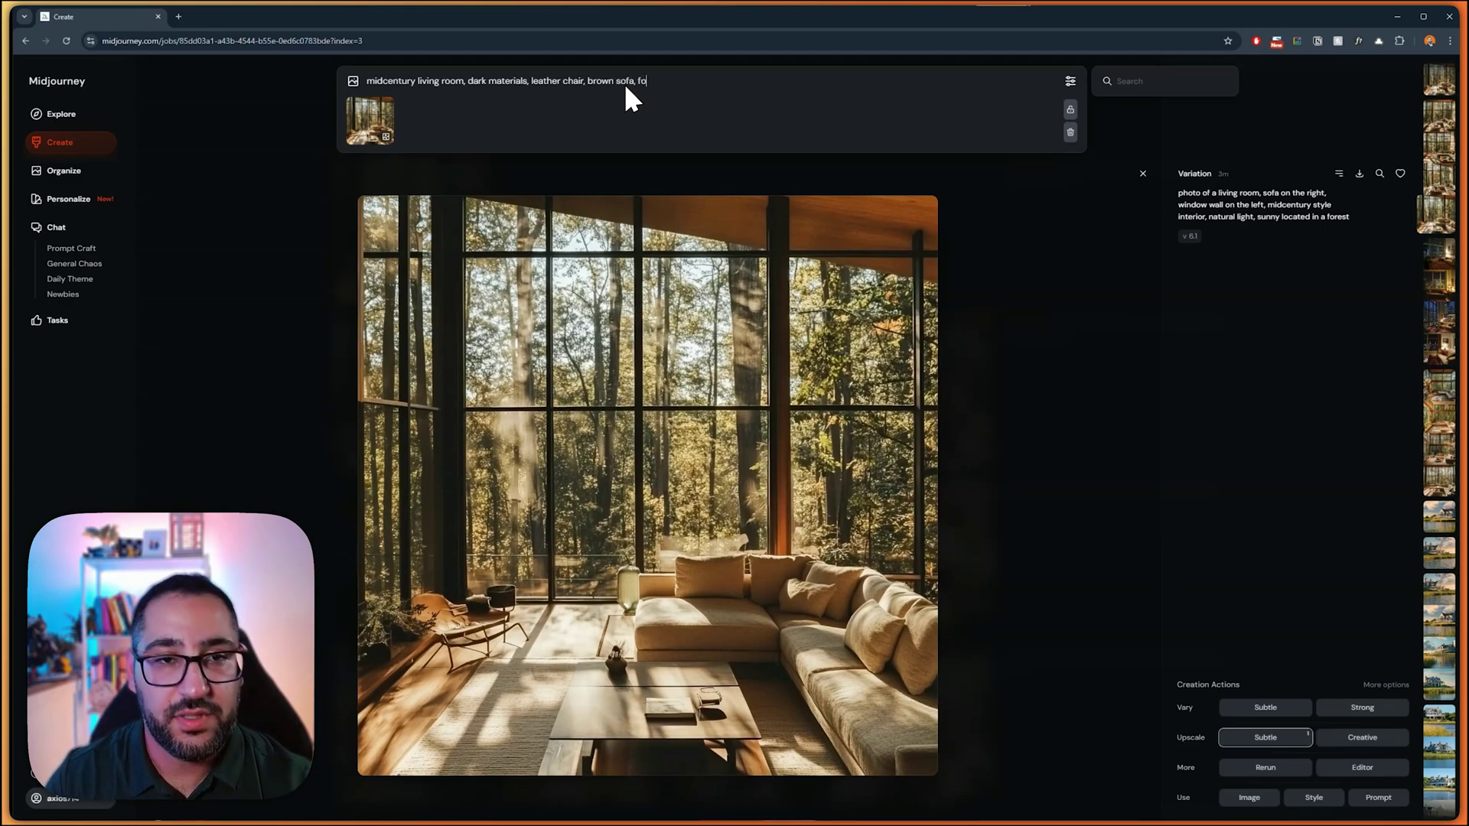
pyautogui.write('res')
pyautogui.press('Return')
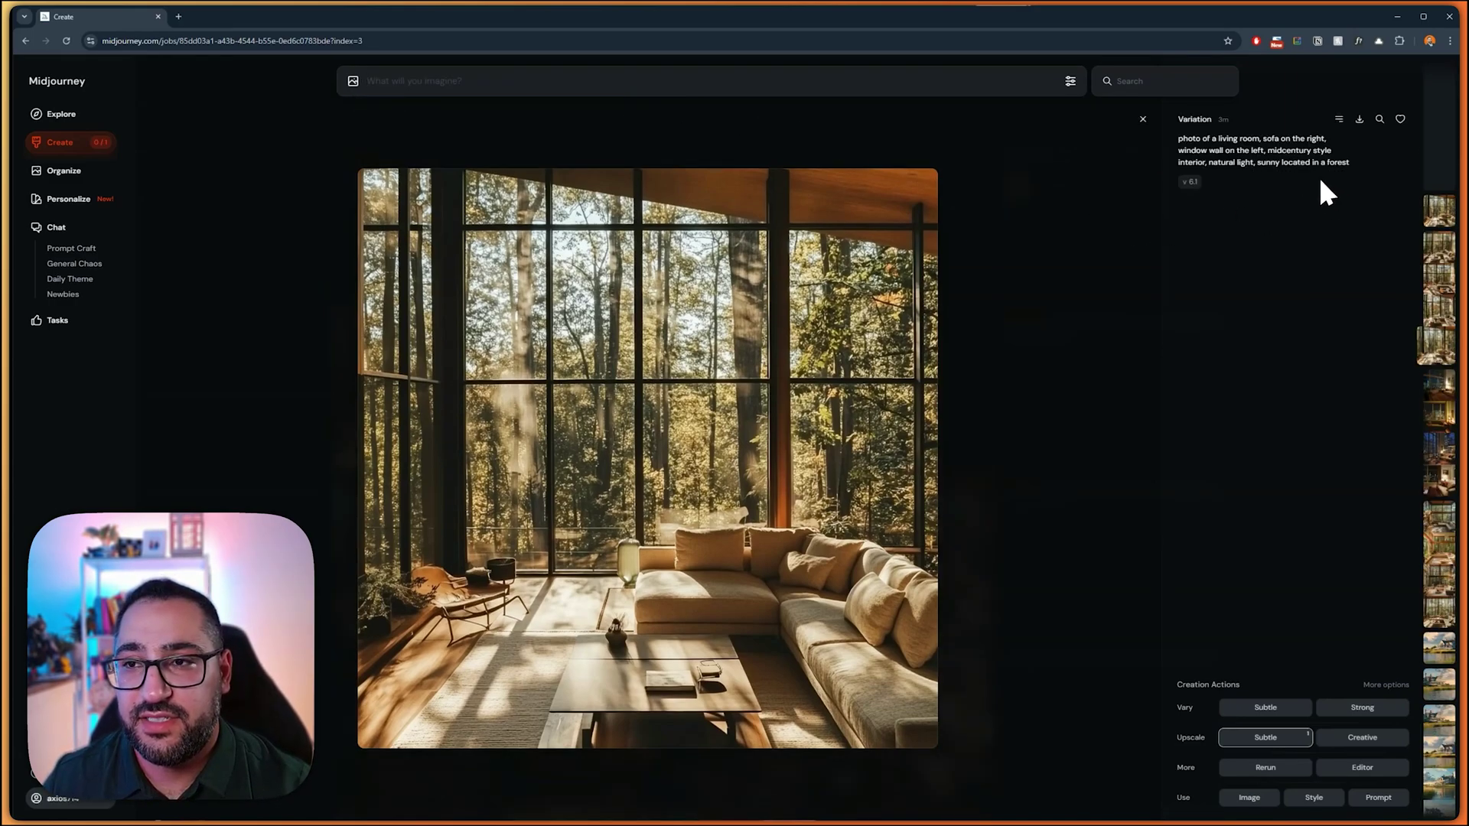
# Step: Close the detail view to see the four darker midcentury forest renders in the feed
pyautogui.click(1143, 119)
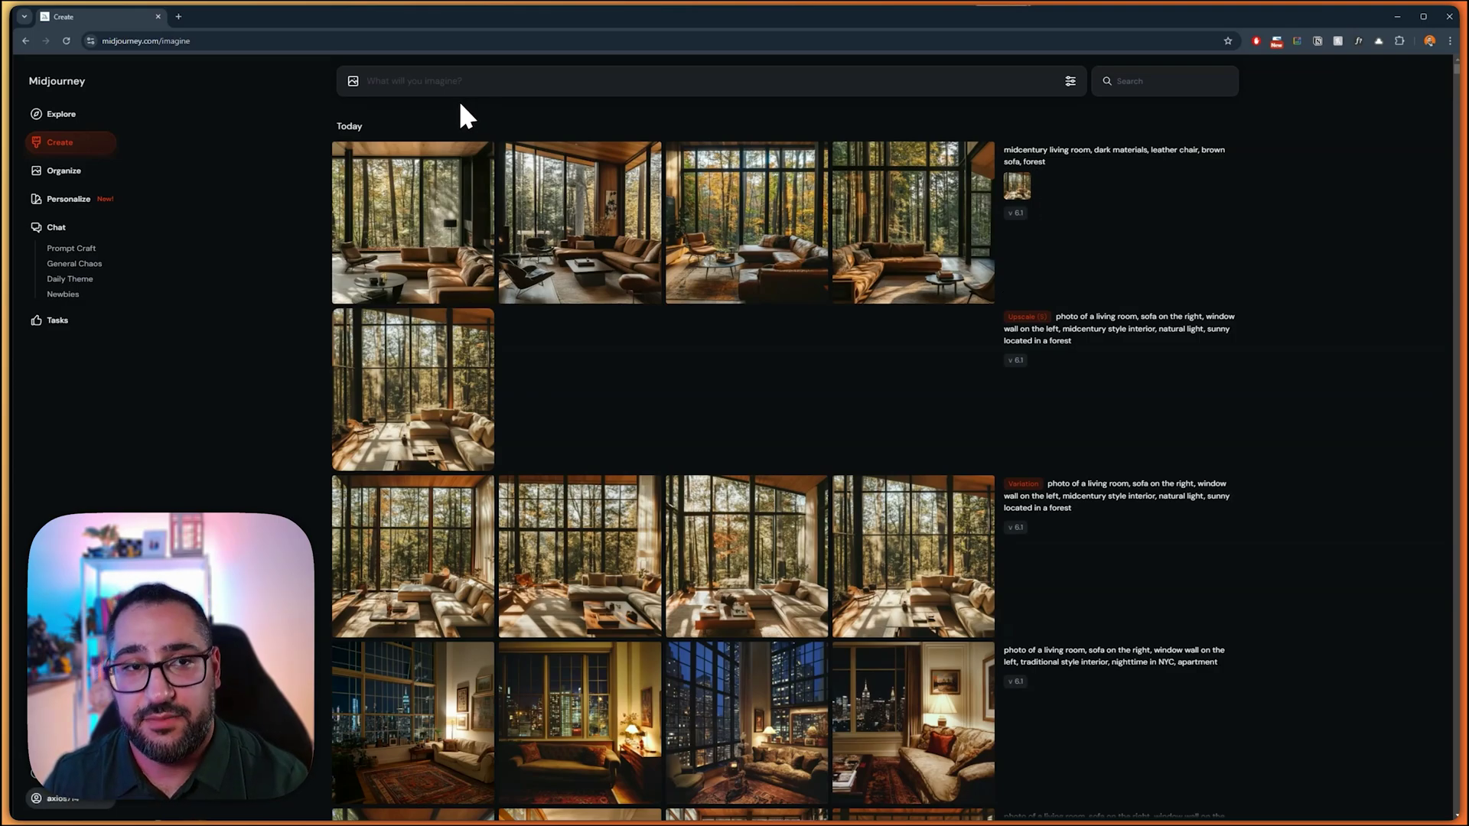
# Step: Search Google in a new tab for 'archdaily whidbey farm' and open the Whidbey Island Farm Retreat project
pyautogui.click(178, 16)
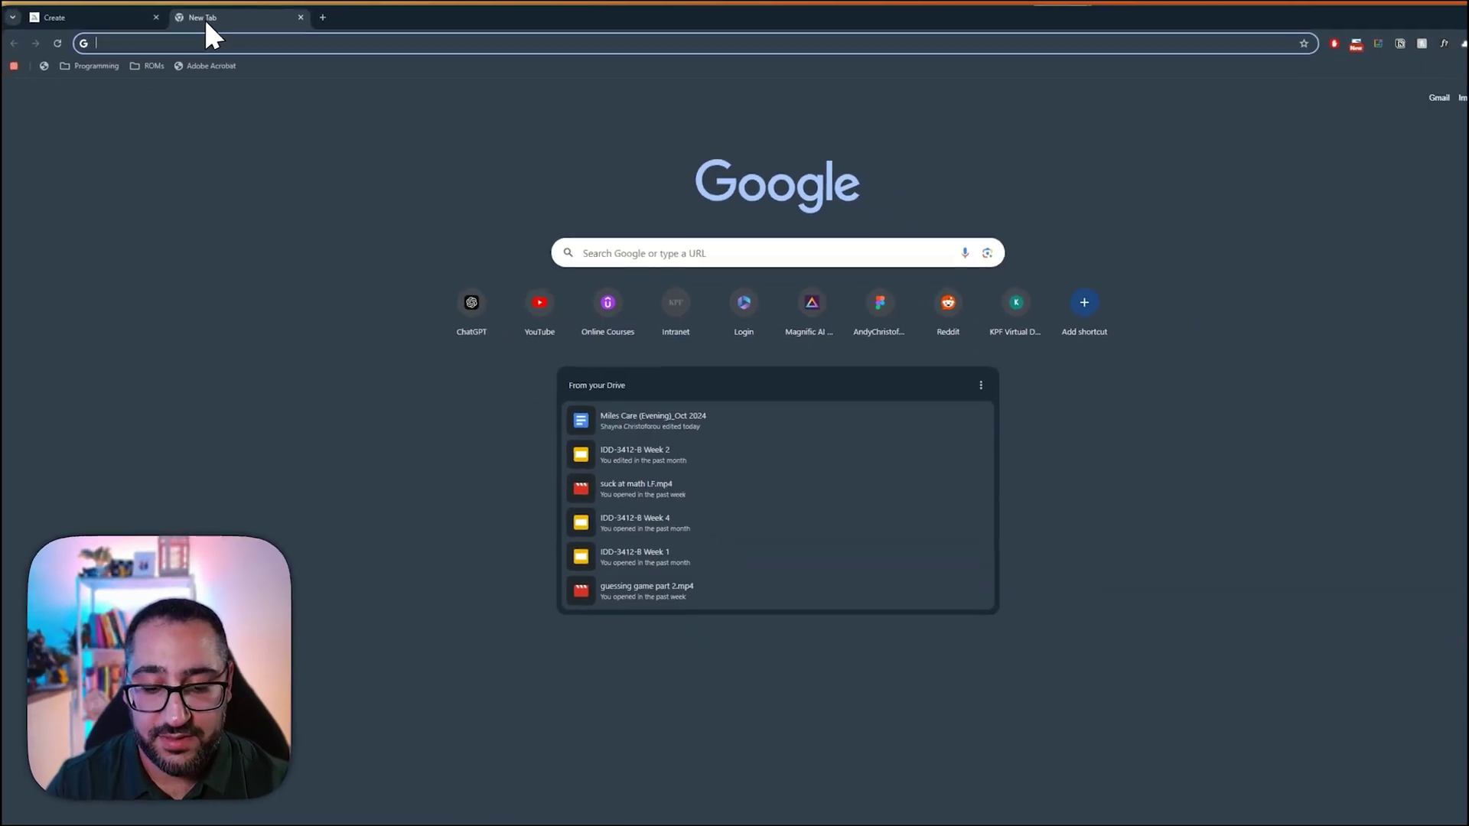
pyautogui.write('archdaily whidbey farm')
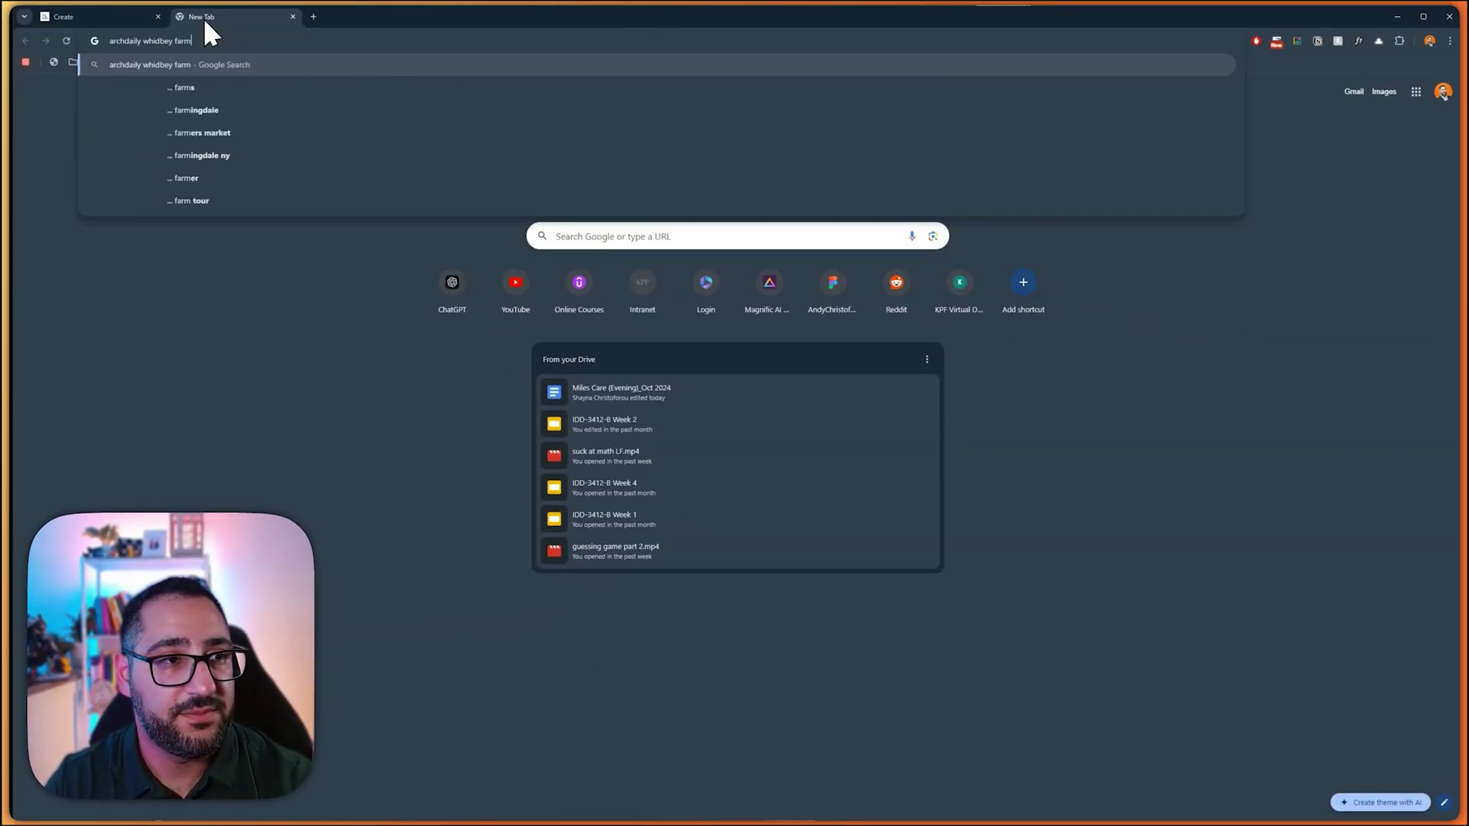
pyautogui.press('Return')
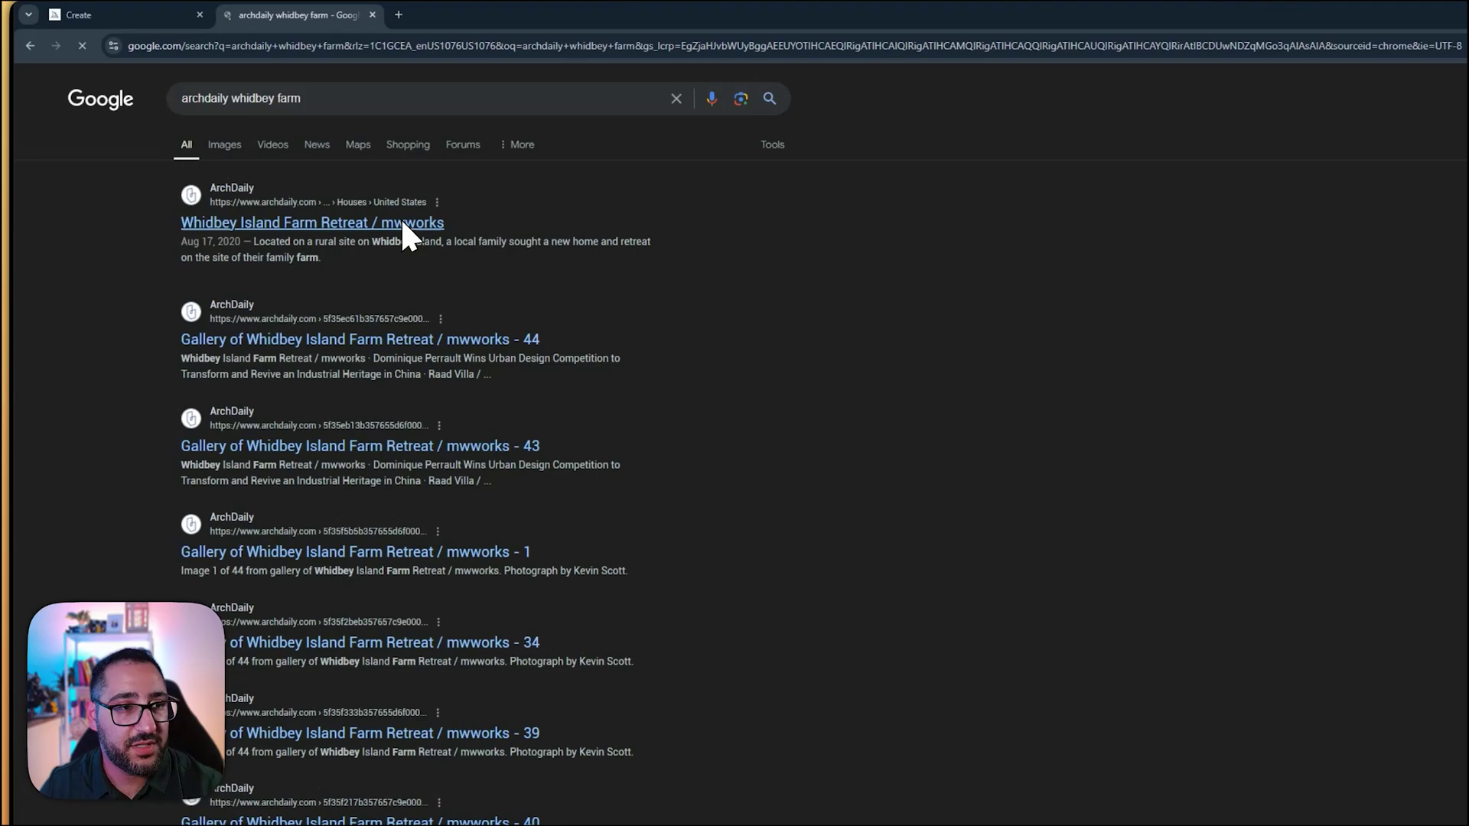
pyautogui.click(329, 188)
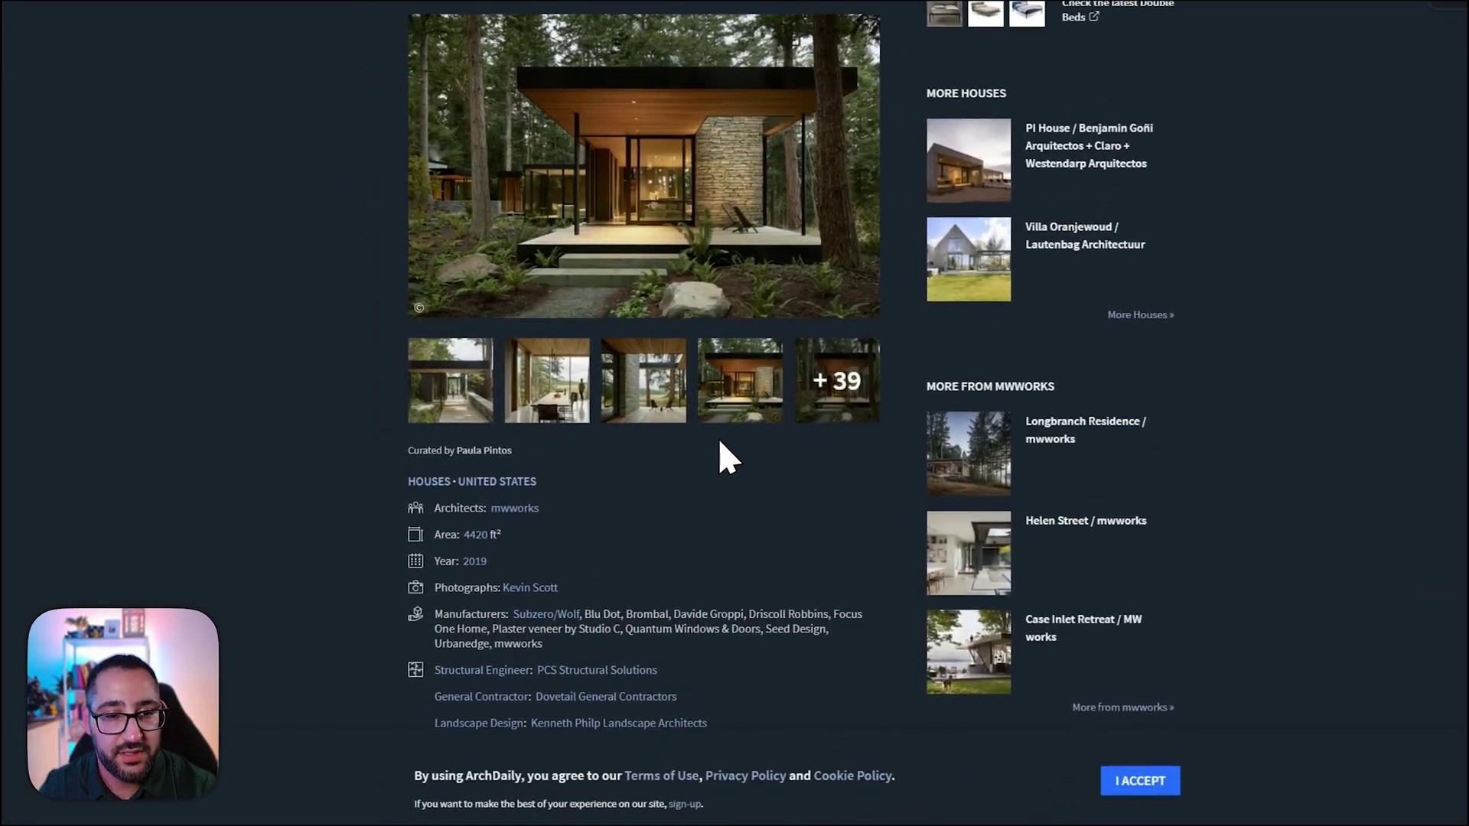
# Step: Browse the project gallery to the living-room photo and save it to the computer
pyautogui.click(963, 612)
pyautogui.click(1334, 394)
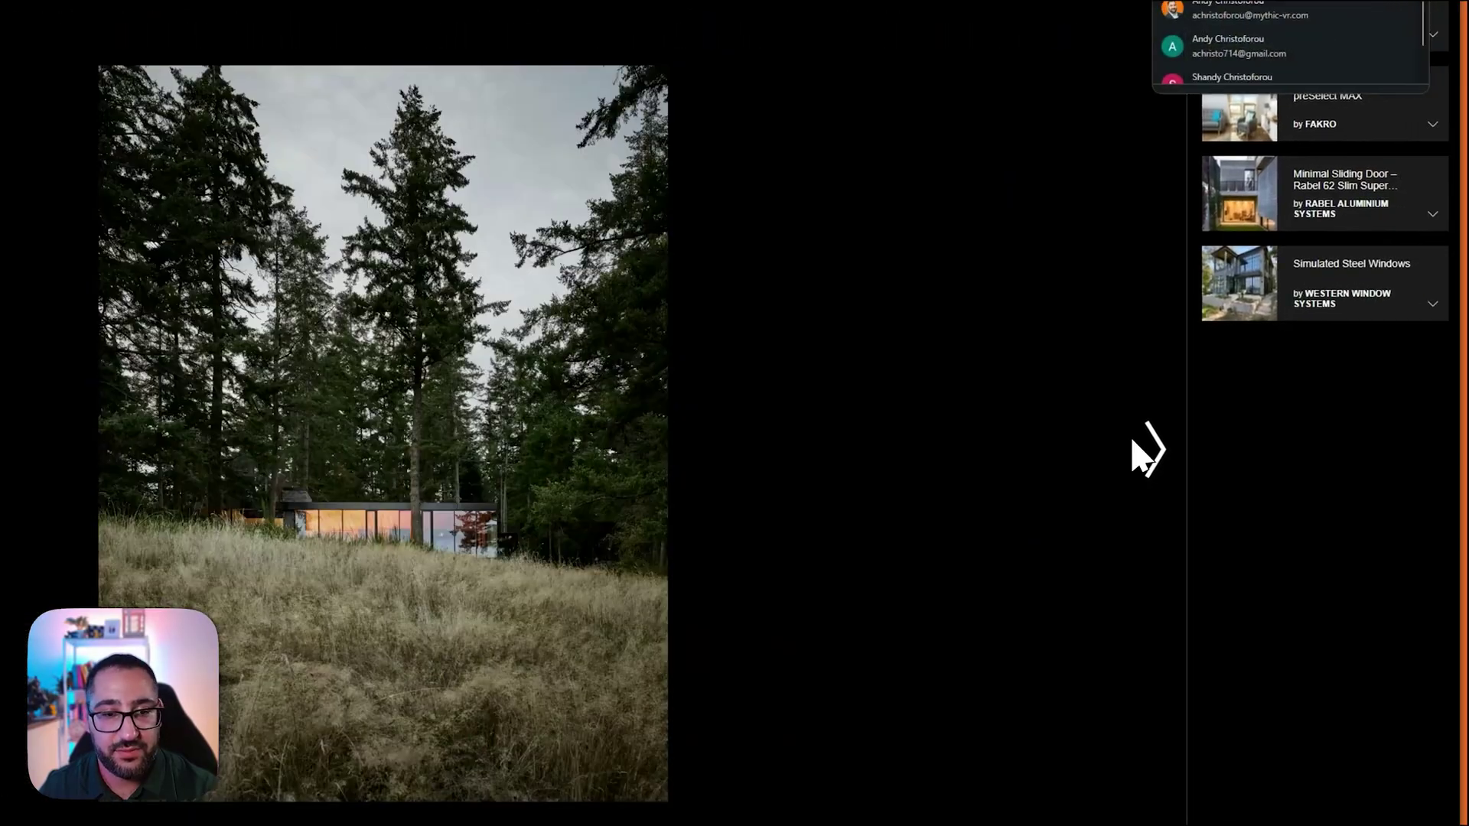
pyautogui.click(1334, 393)
pyautogui.click(1335, 394)
pyautogui.click(1132, 442)
pyautogui.click(1132, 442)
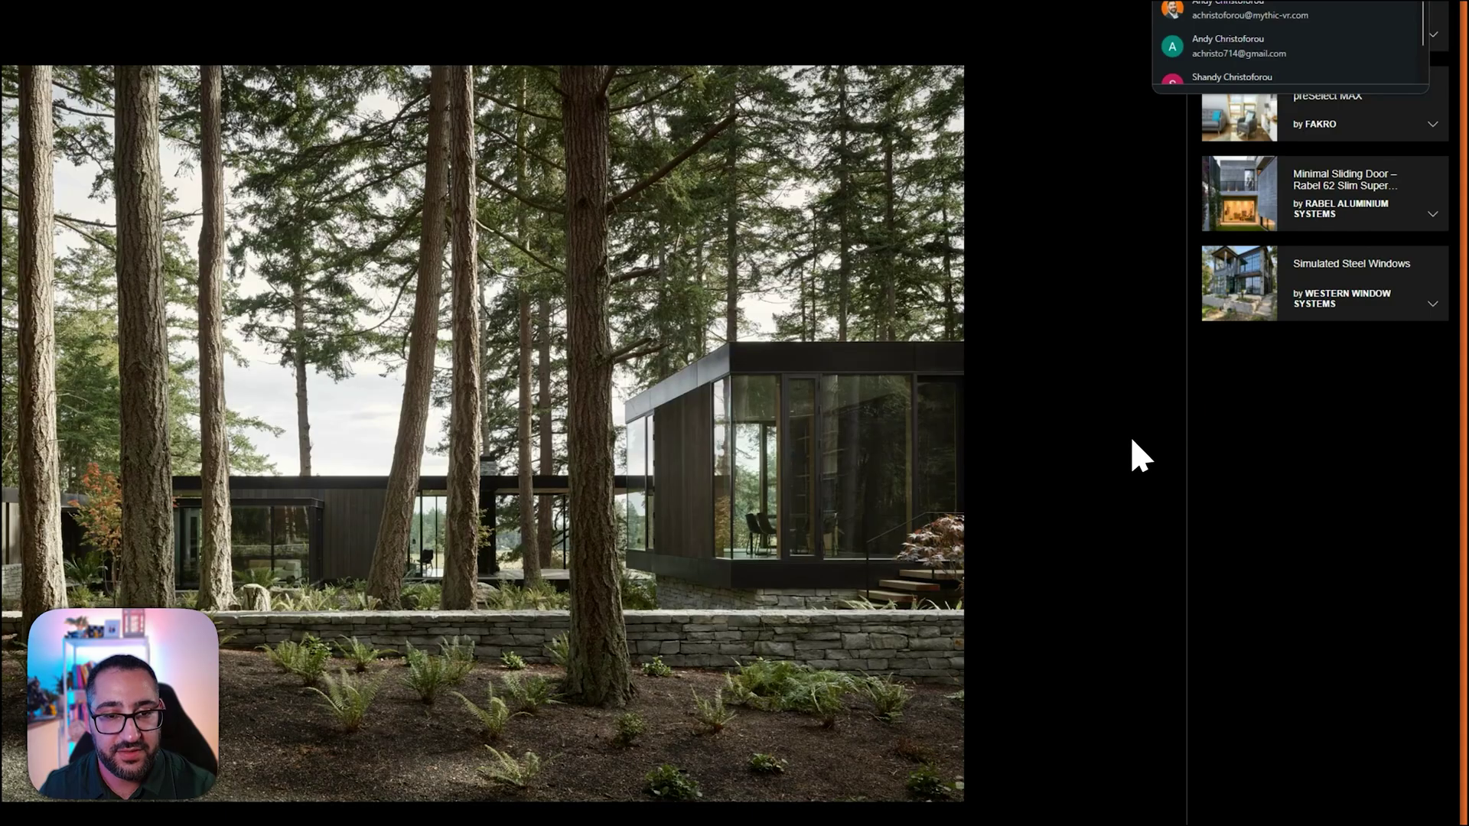
pyautogui.click(1132, 442)
pyautogui.click(1132, 443)
pyautogui.click(1141, 456)
pyautogui.rightClick(505, 346)
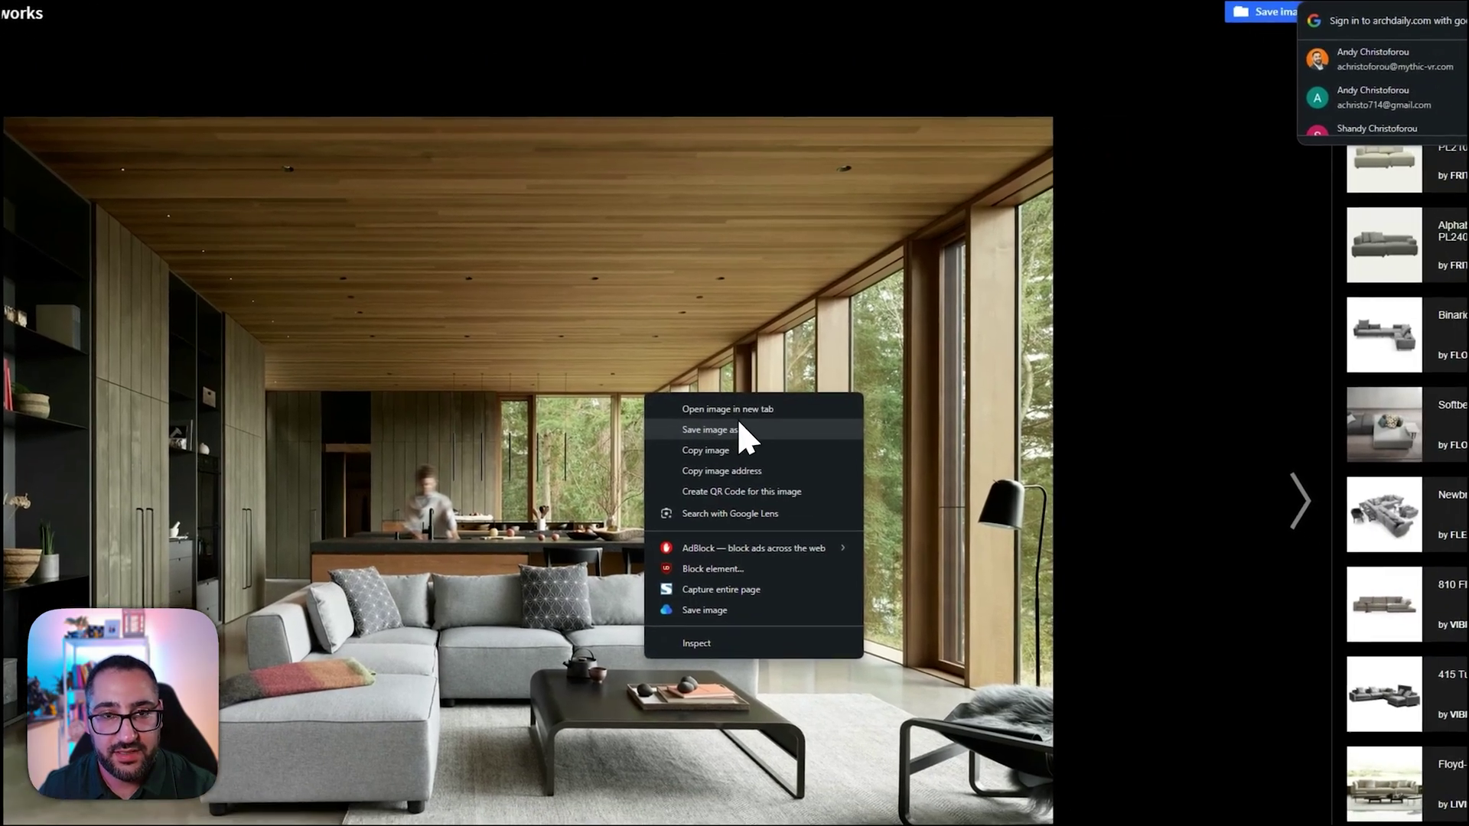
pyautogui.click(599, 375)
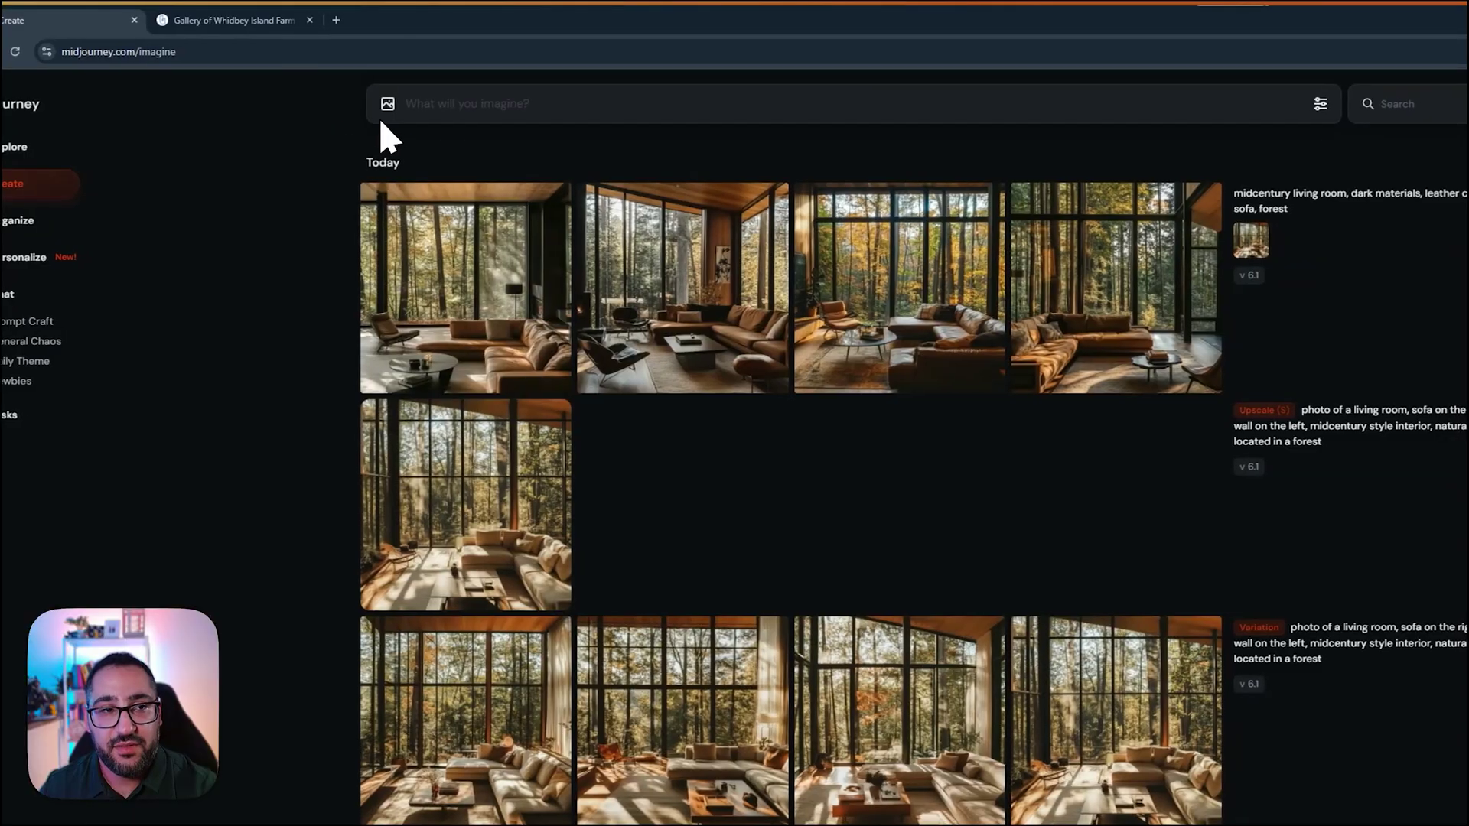
# Step: Upload the saved living-room photo as image reference and submit 'dark material living room and kitchen, night time, forest'
pyautogui.click(381, 107)
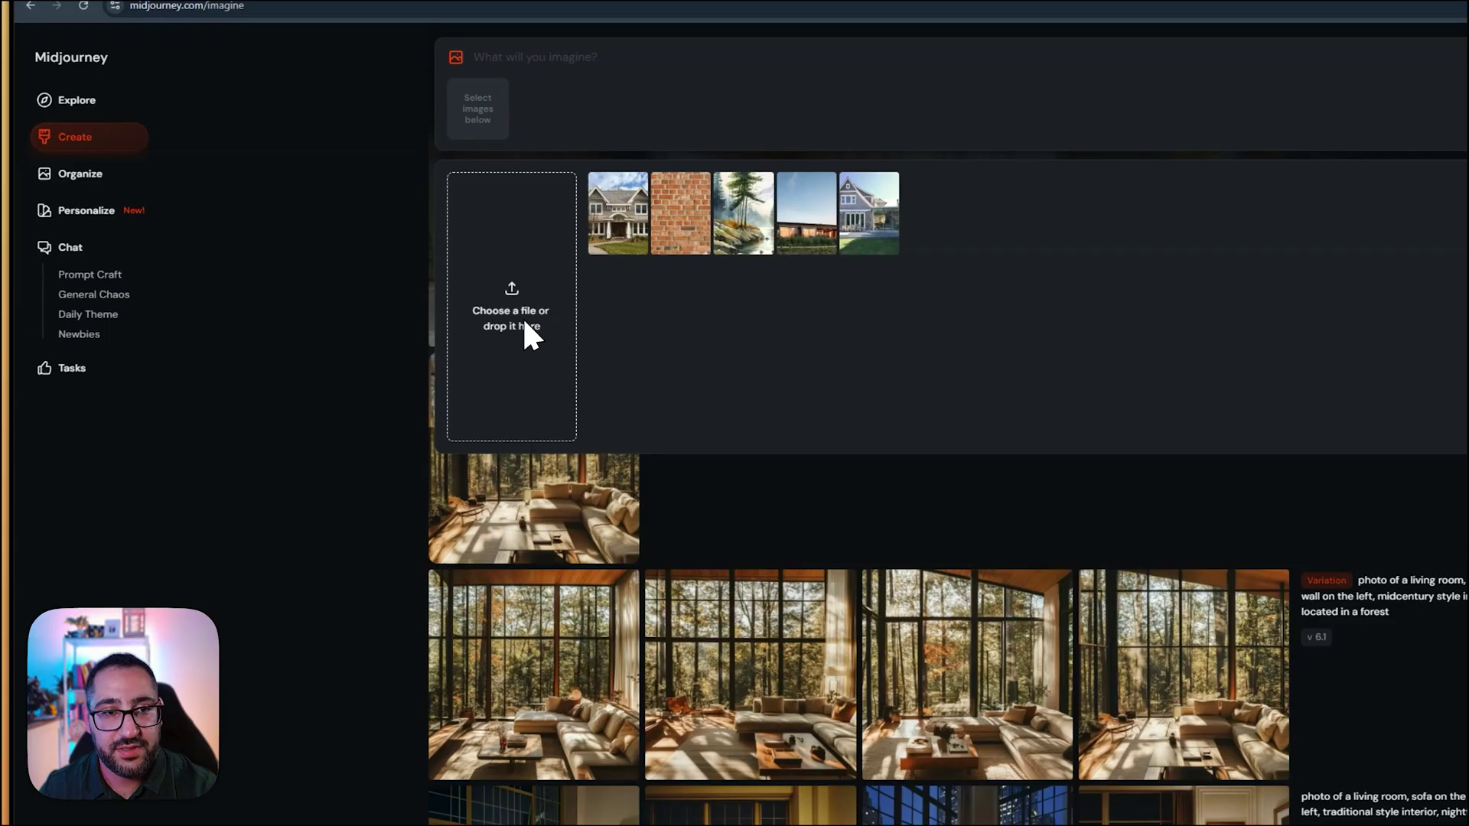
pyautogui.click(407, 293)
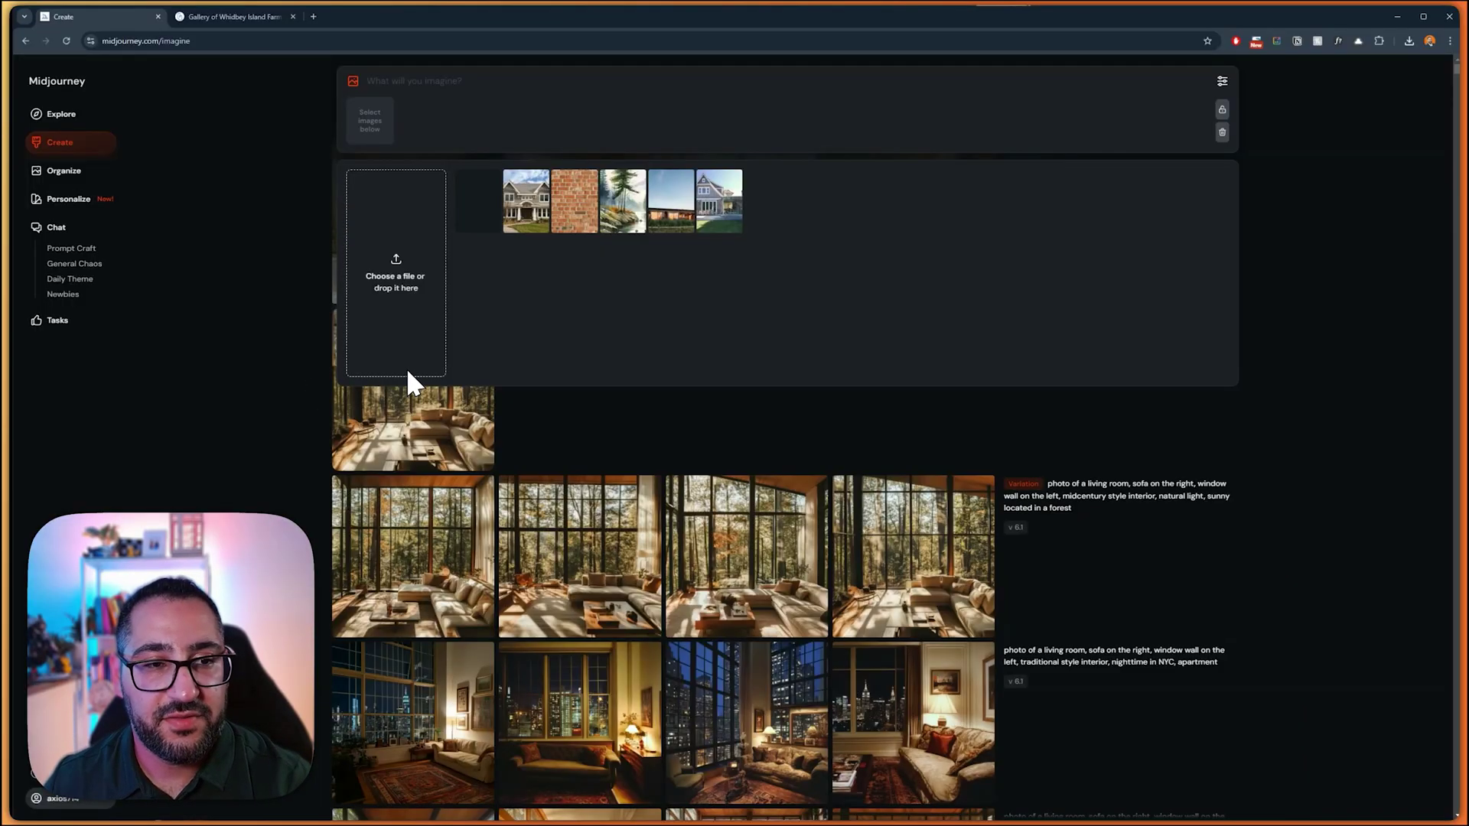
pyautogui.click(483, 222)
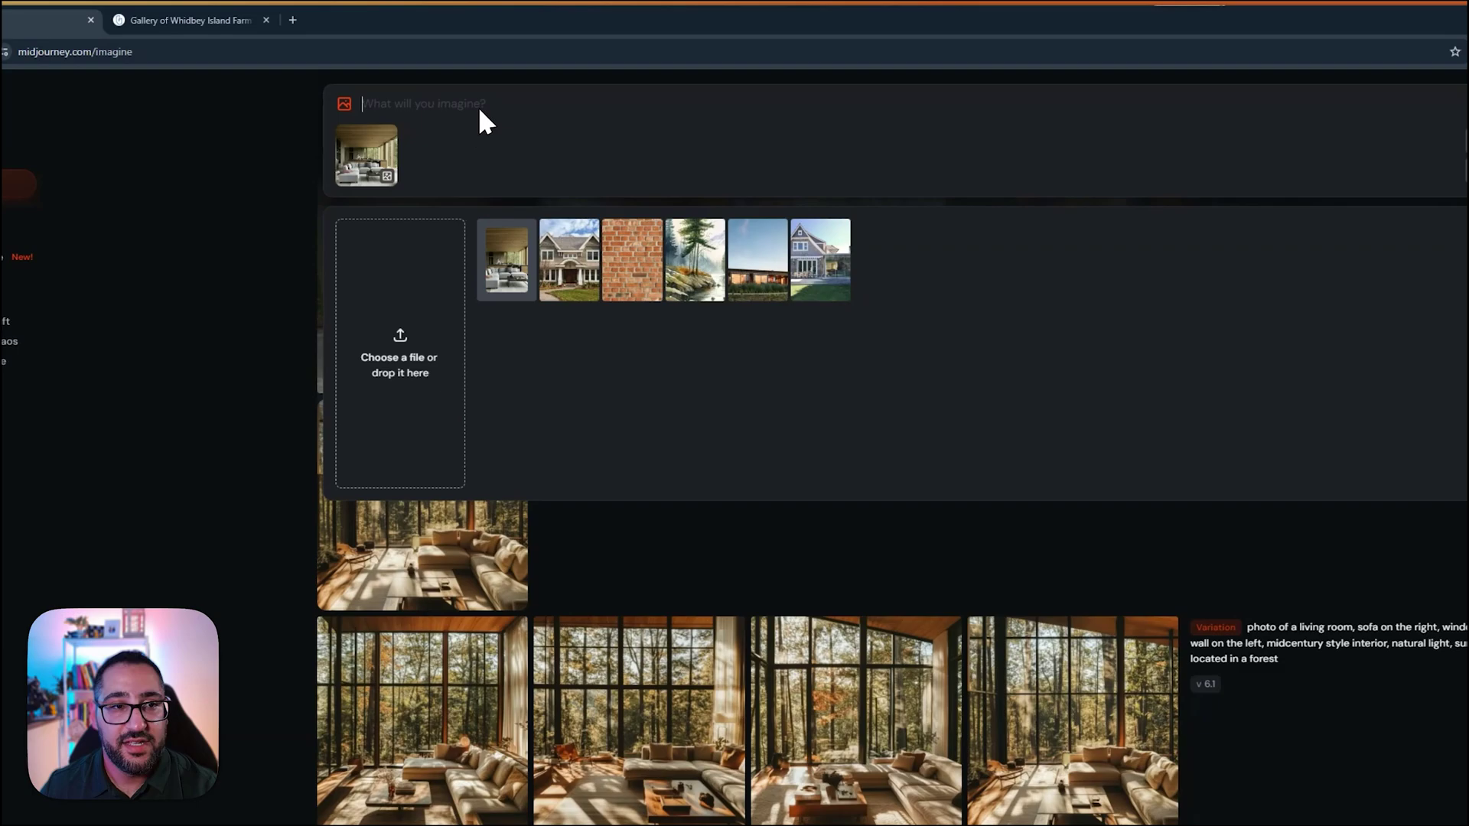
pyautogui.click(524, 105)
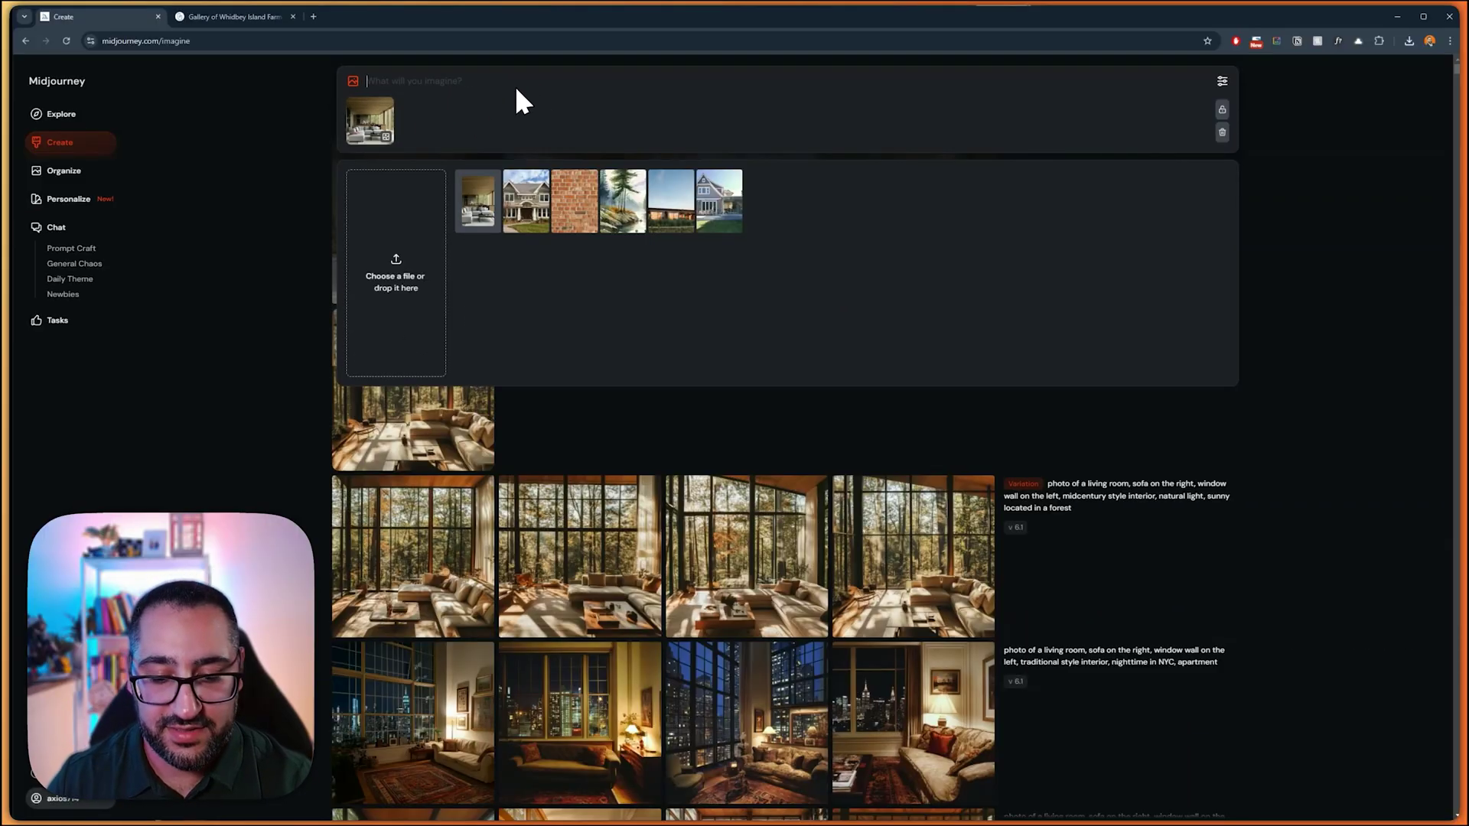
pyautogui.write('dark material l')
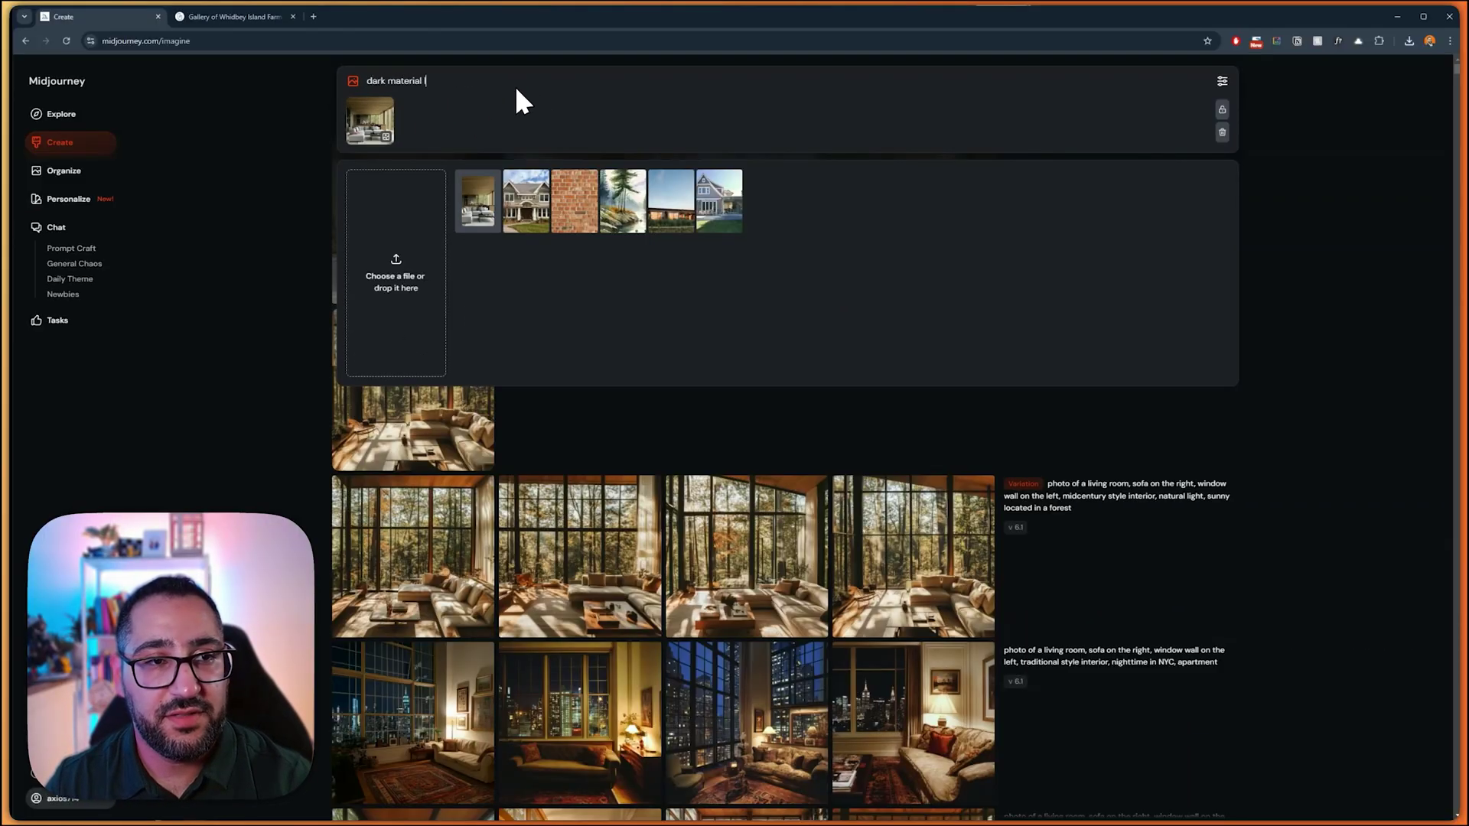
pyautogui.write('living room and kitchen, night t')
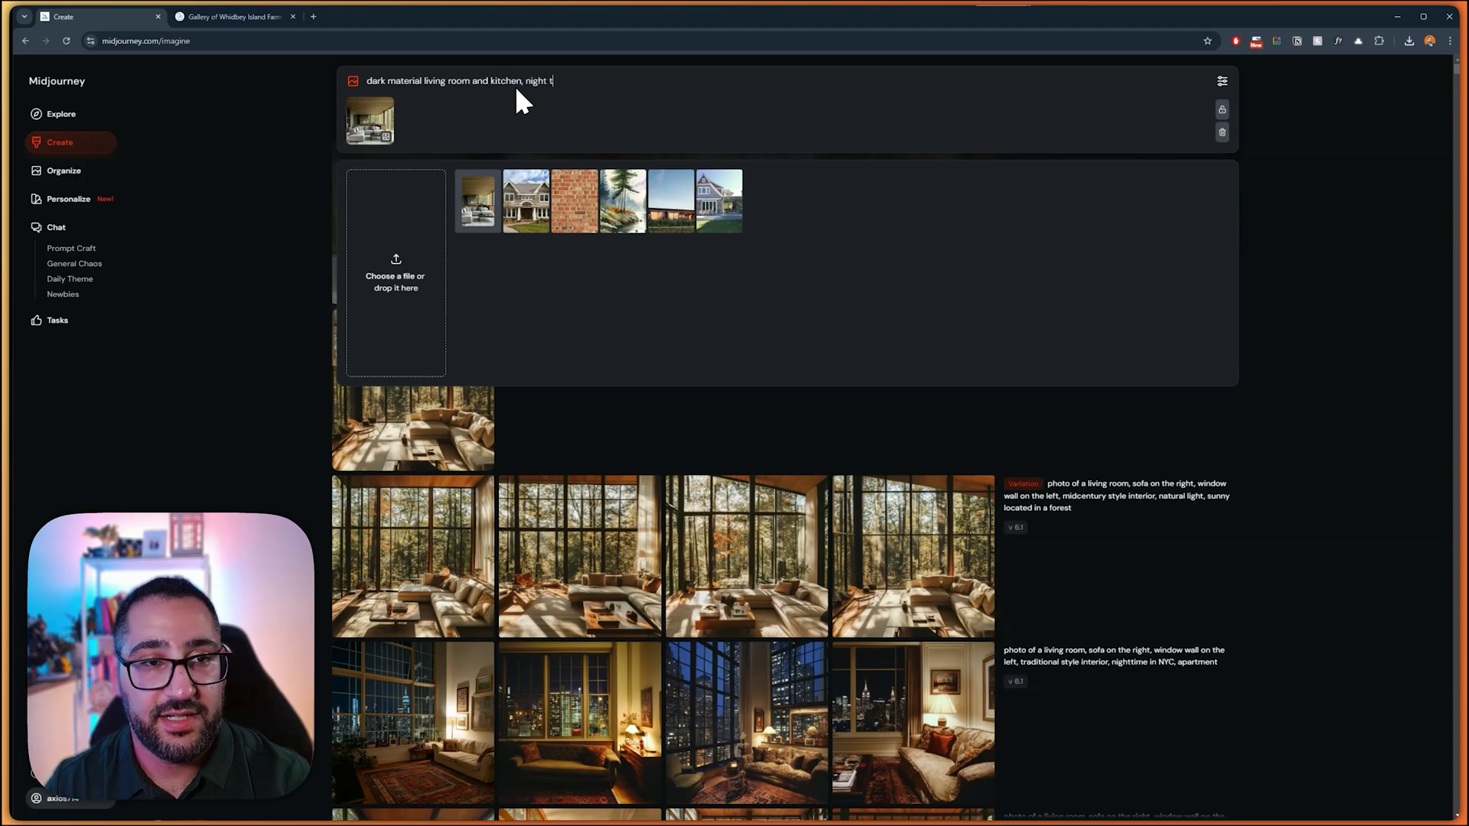
pyautogui.write('ime, forest')
pyautogui.press('Return')
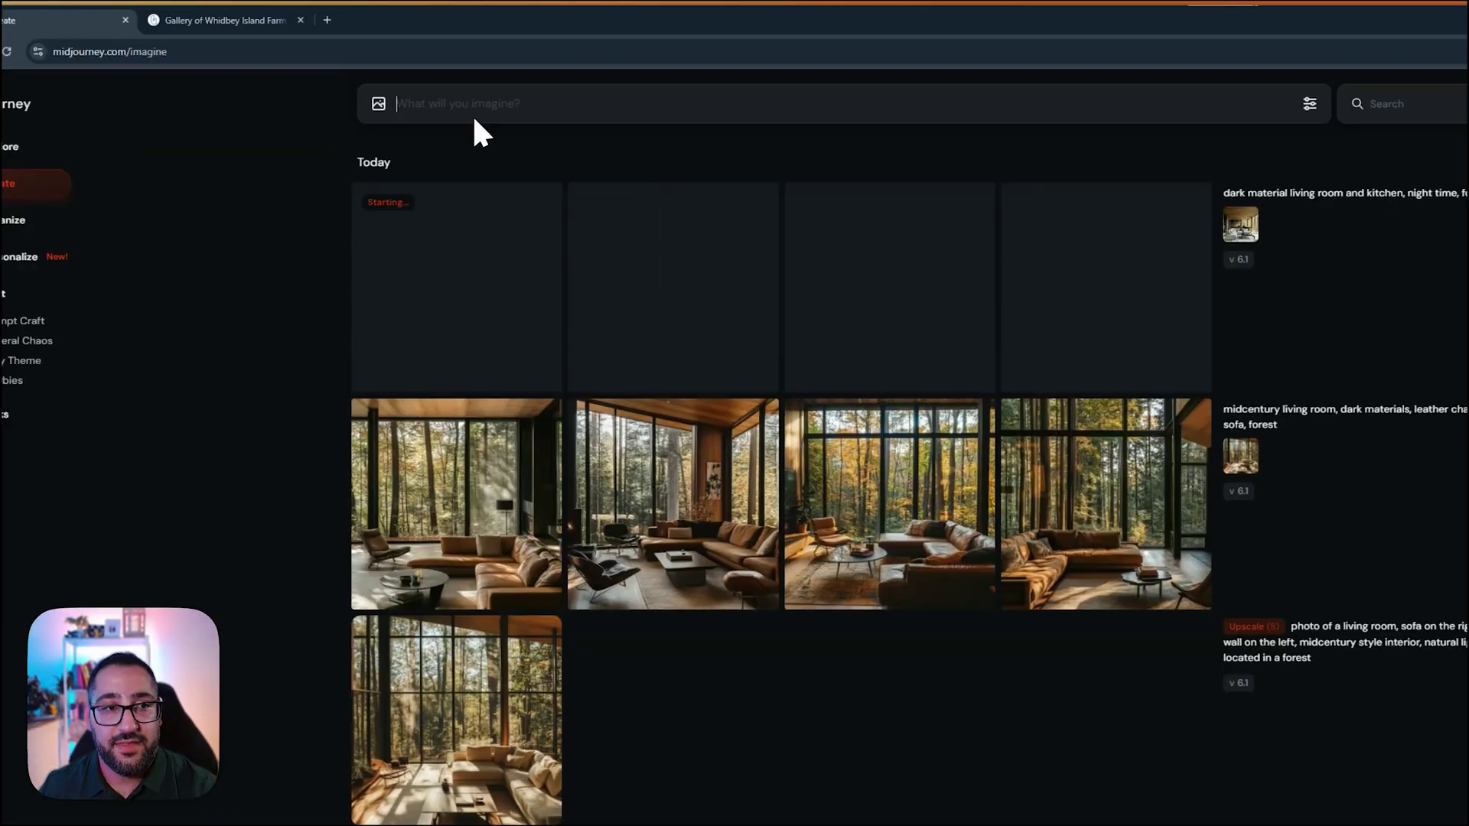
# Step: Compare the four new dark-material renders against the ArchDaily living-room photo in the other tab
pyautogui.click(352, 81)
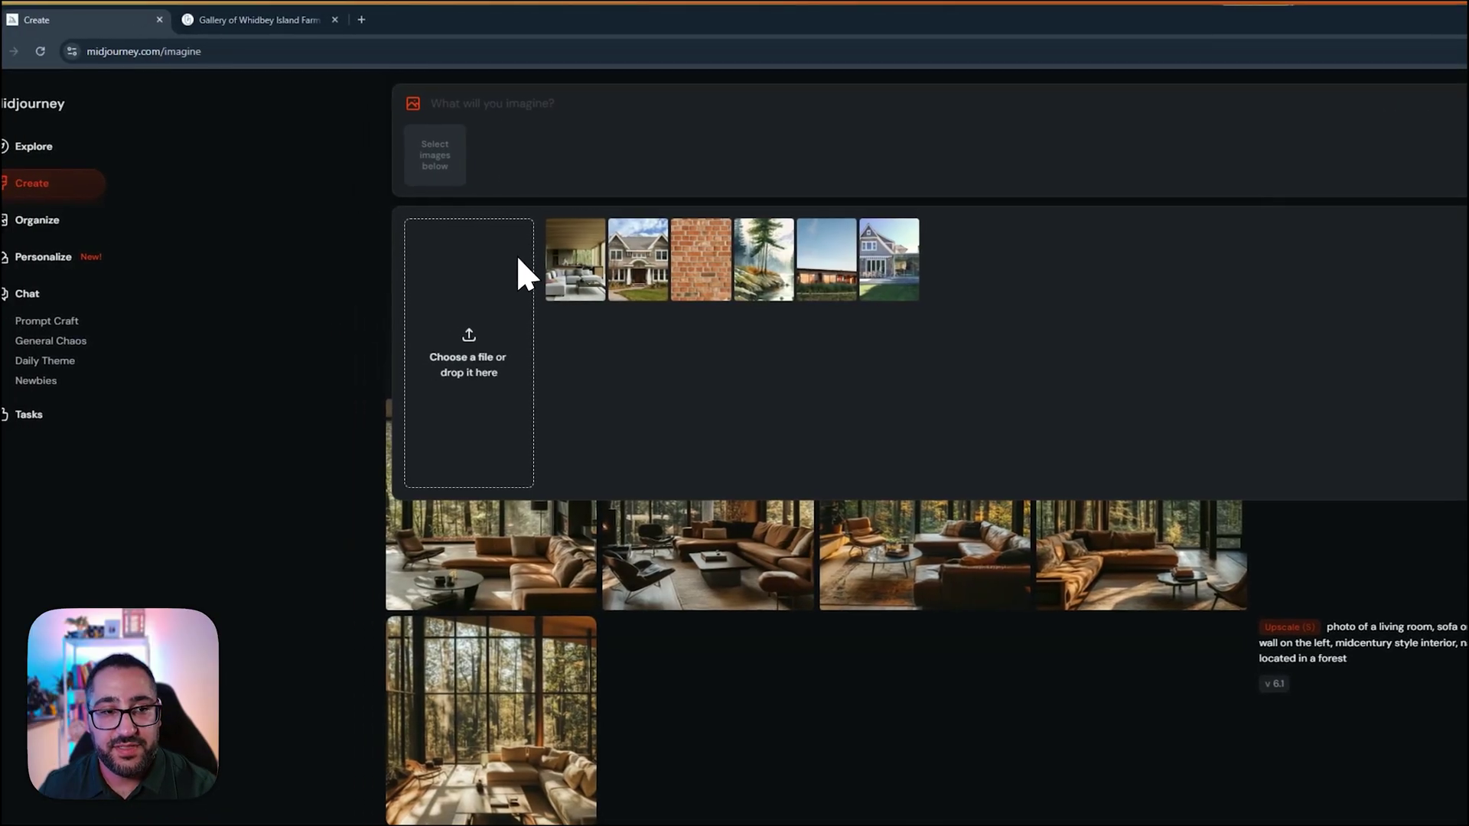
pyautogui.click(1461, 370)
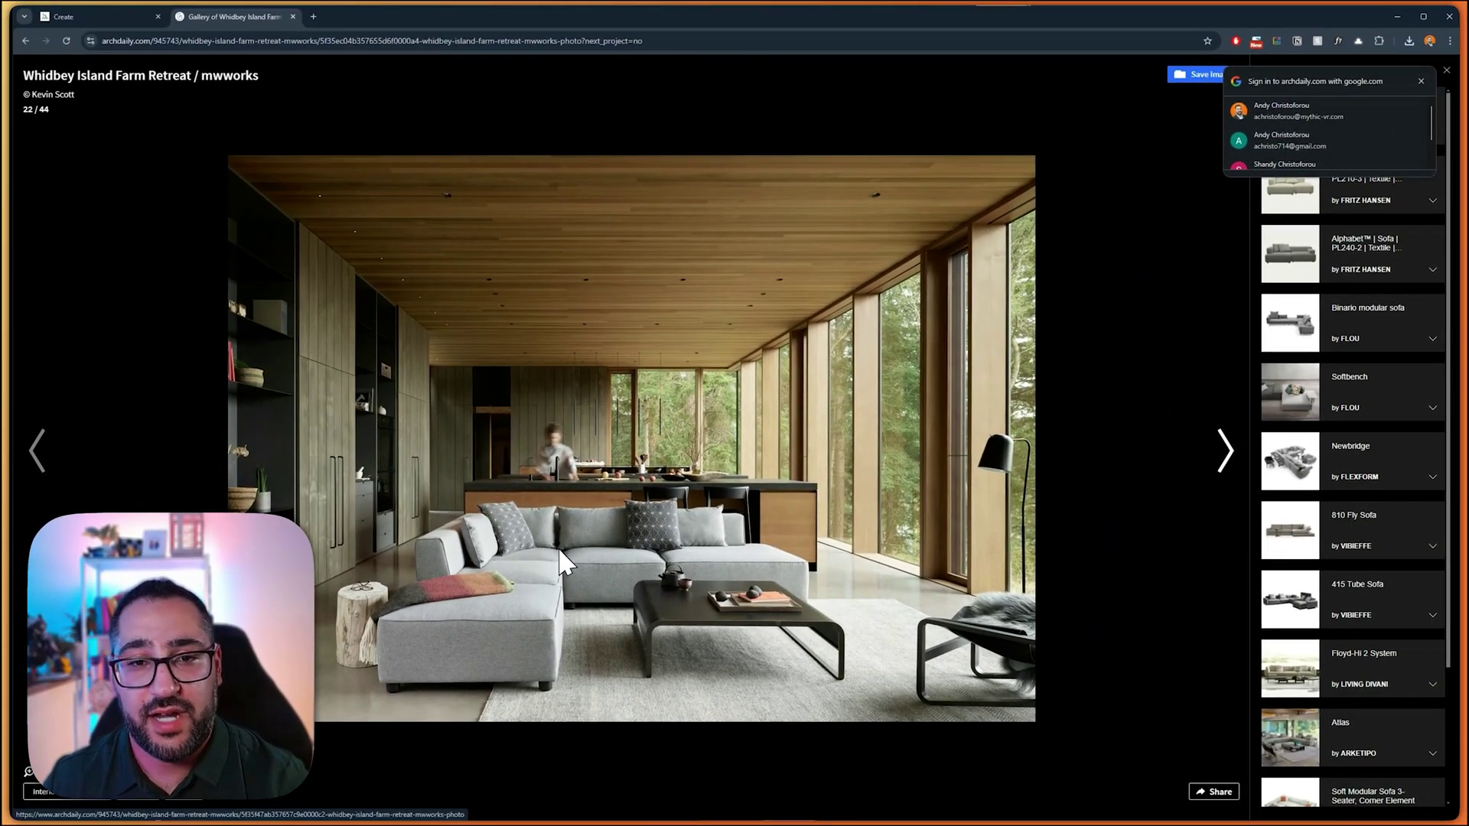
pyautogui.click(77, 17)
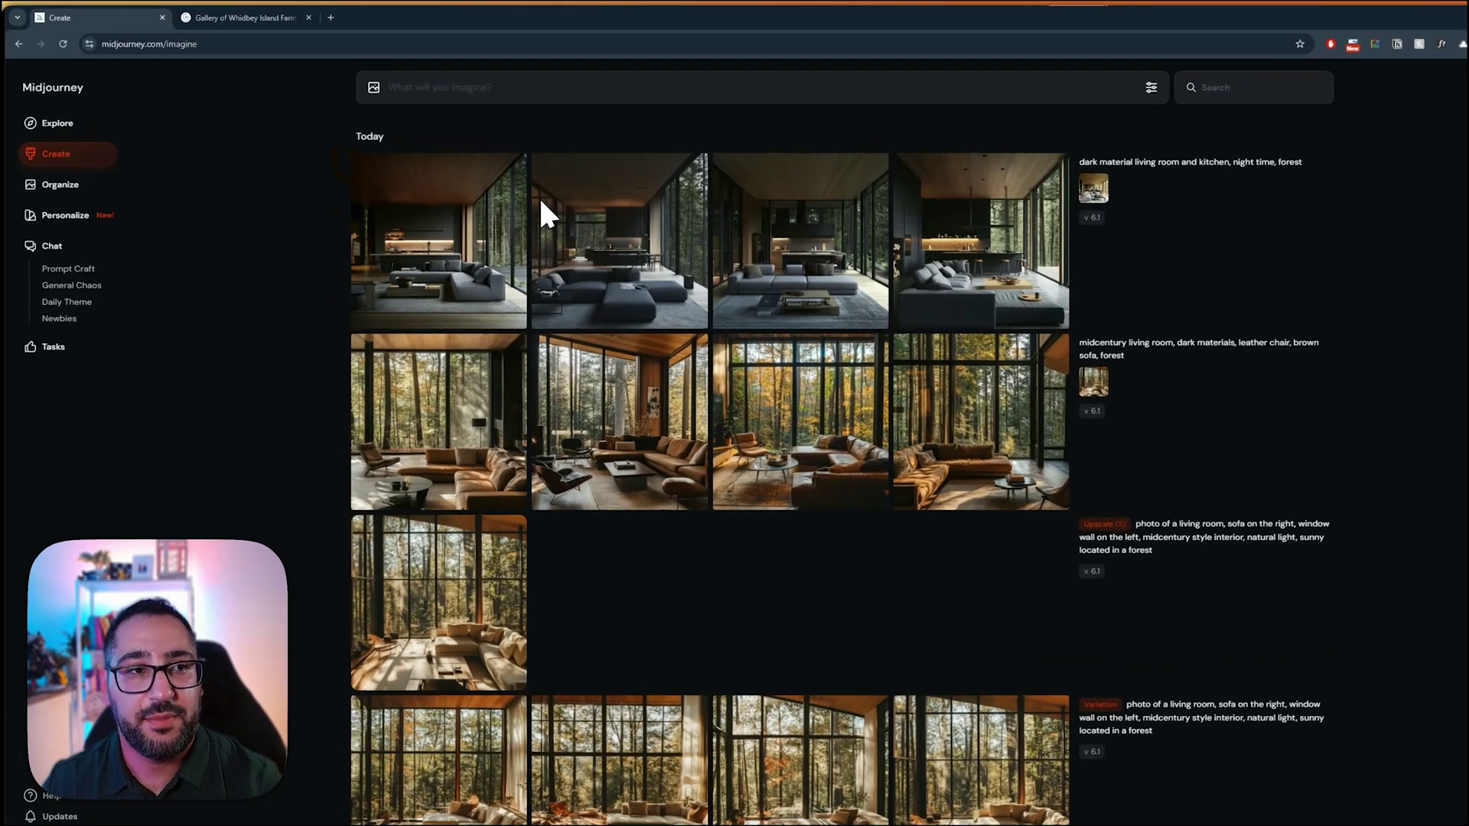
pyautogui.click(230, 16)
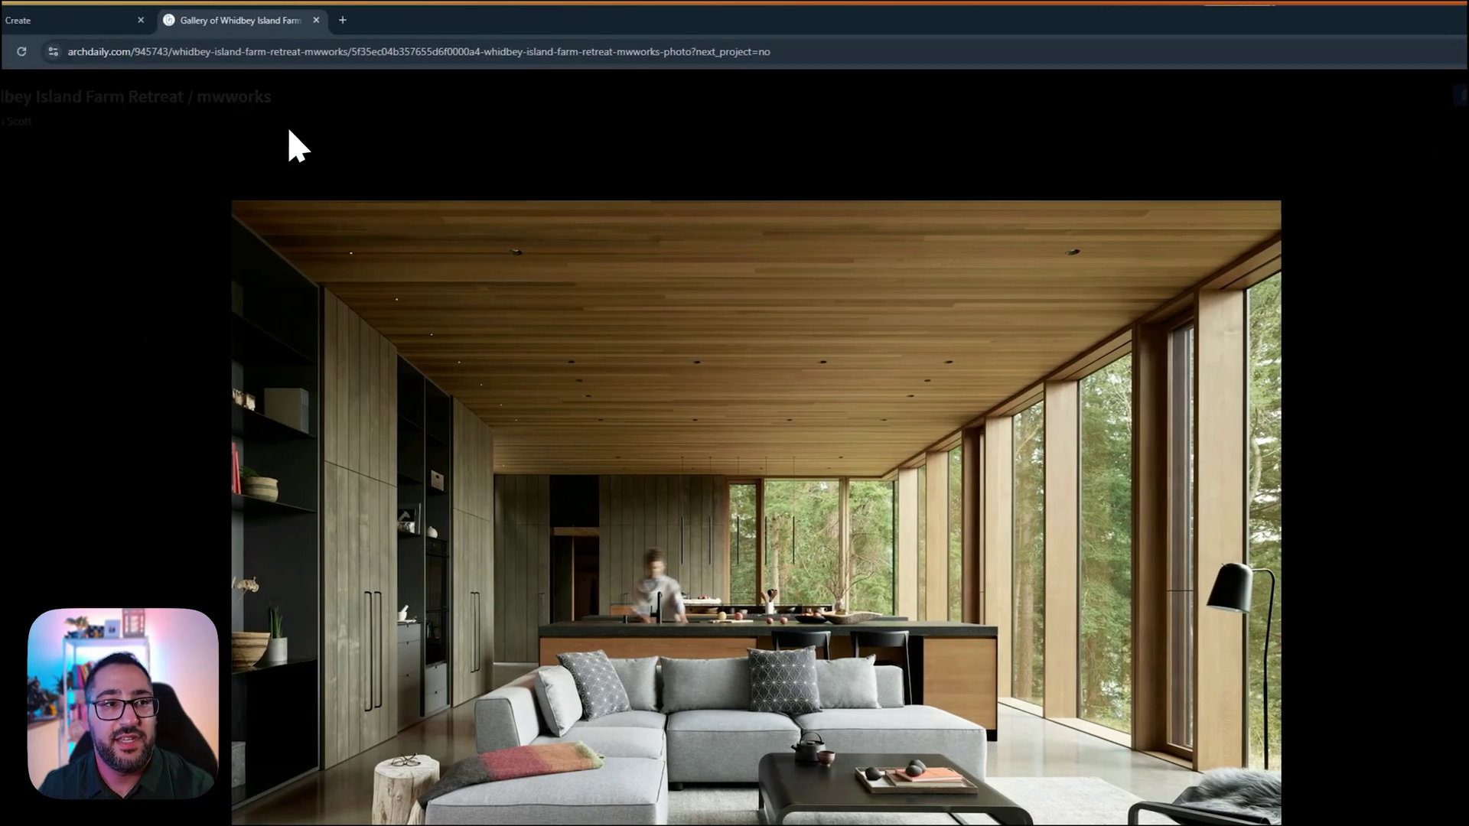
pyautogui.click(29, 20)
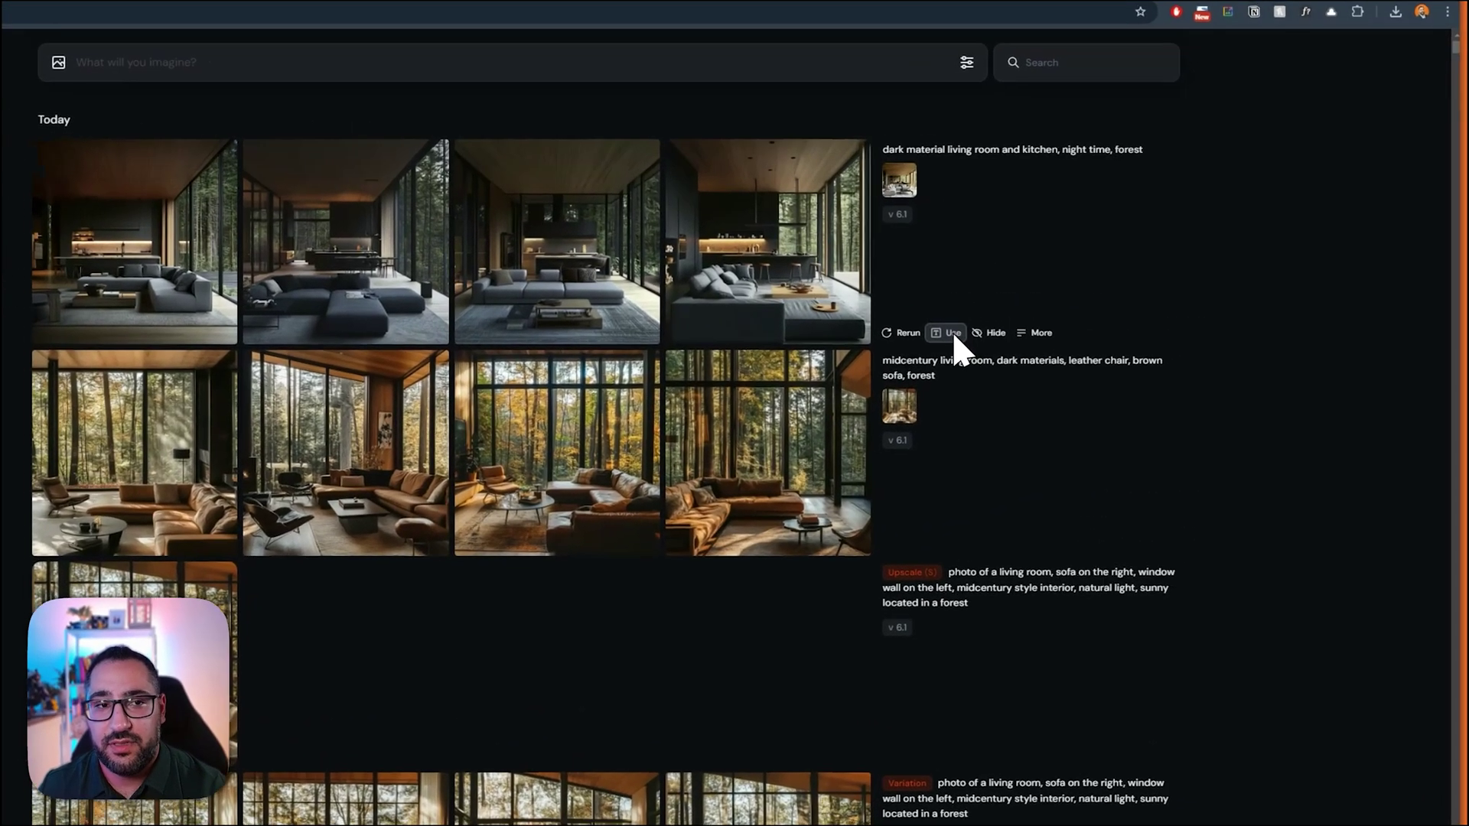
# Step: Rerun the dark material living room prompt at 16:9 landscape with Variety raised to 58
pyautogui.click(1056, 294)
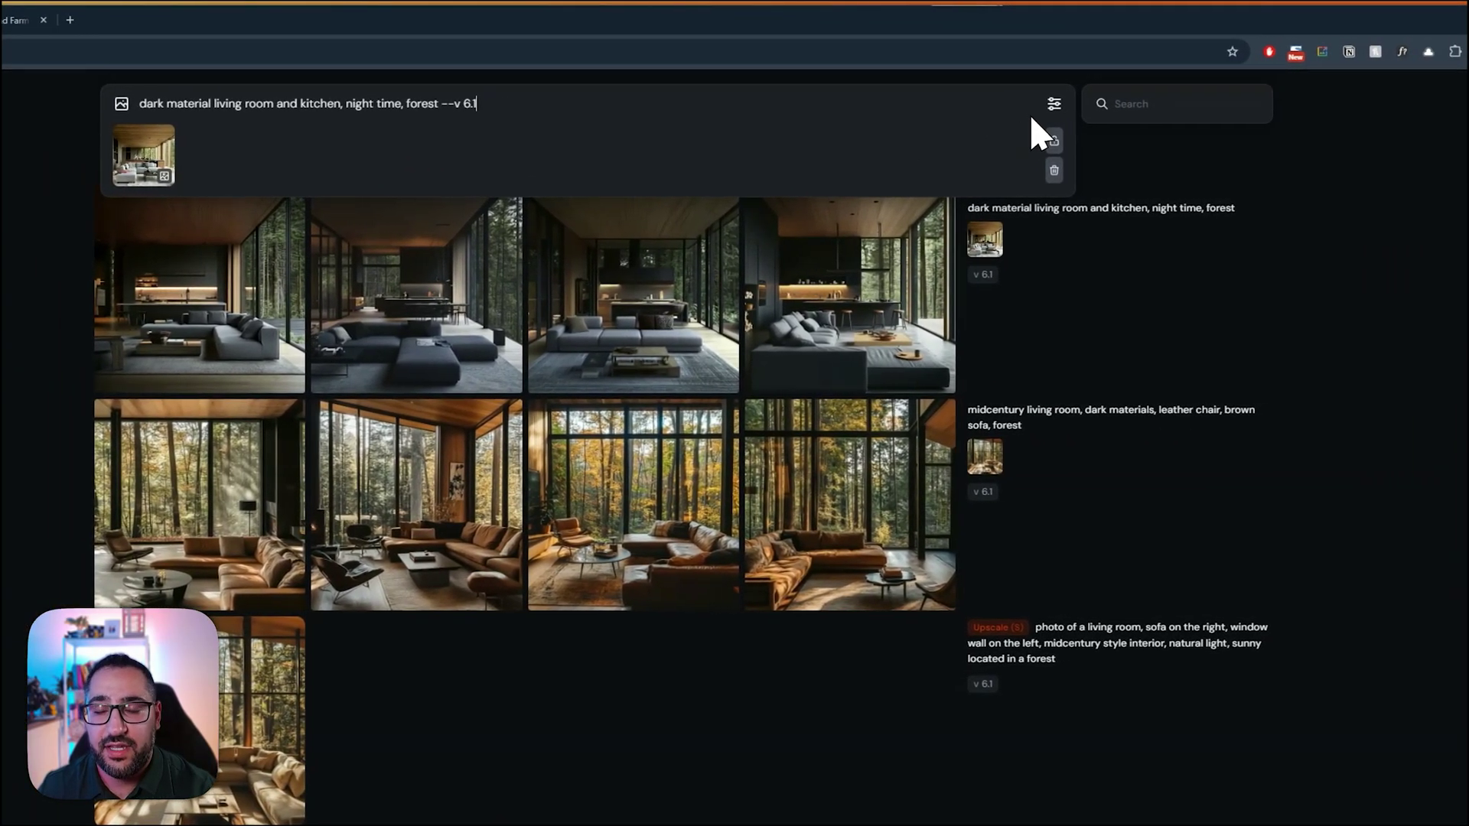
pyautogui.click(1184, 99)
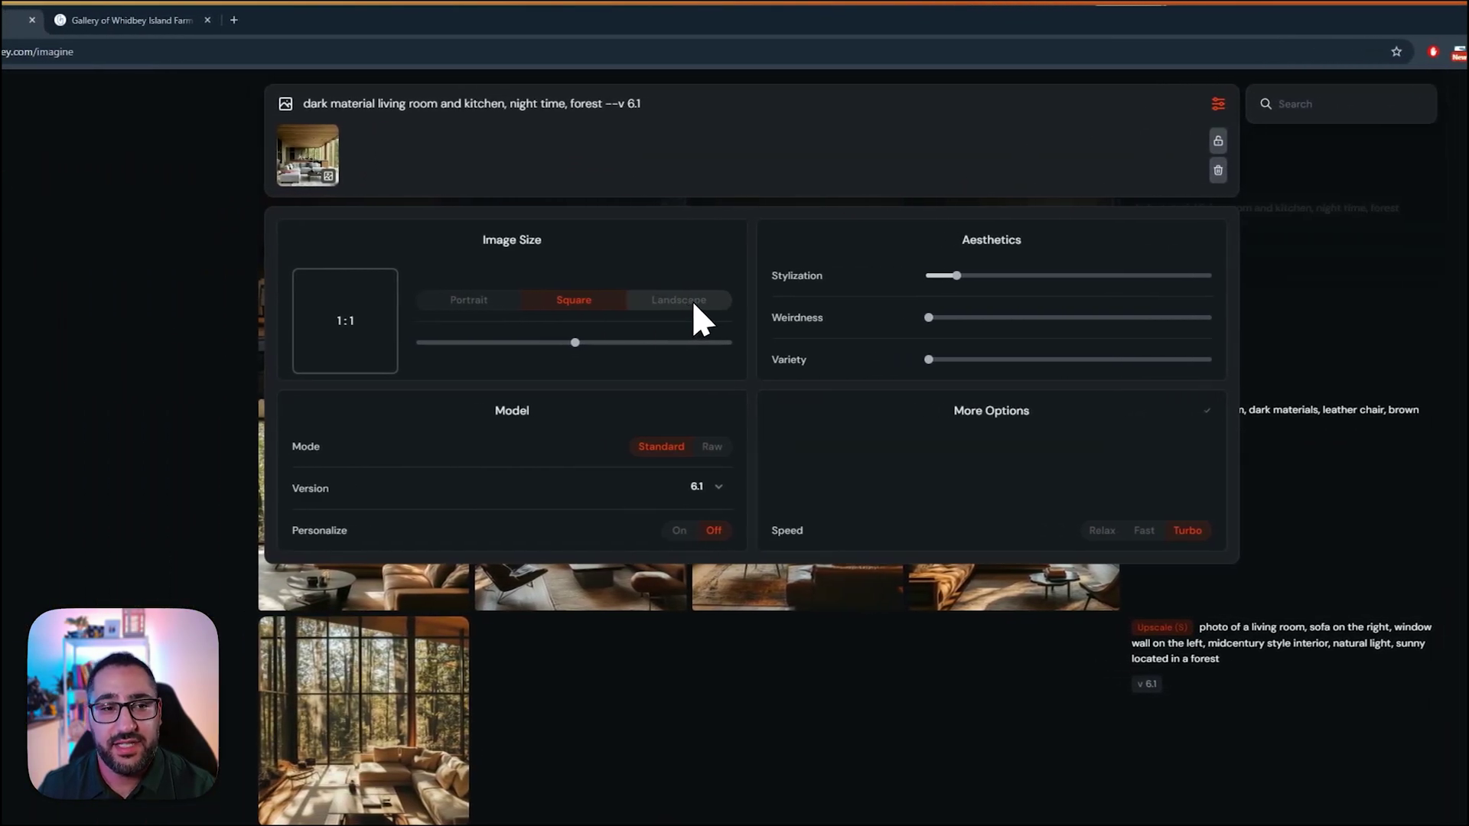
pyautogui.click(700, 312)
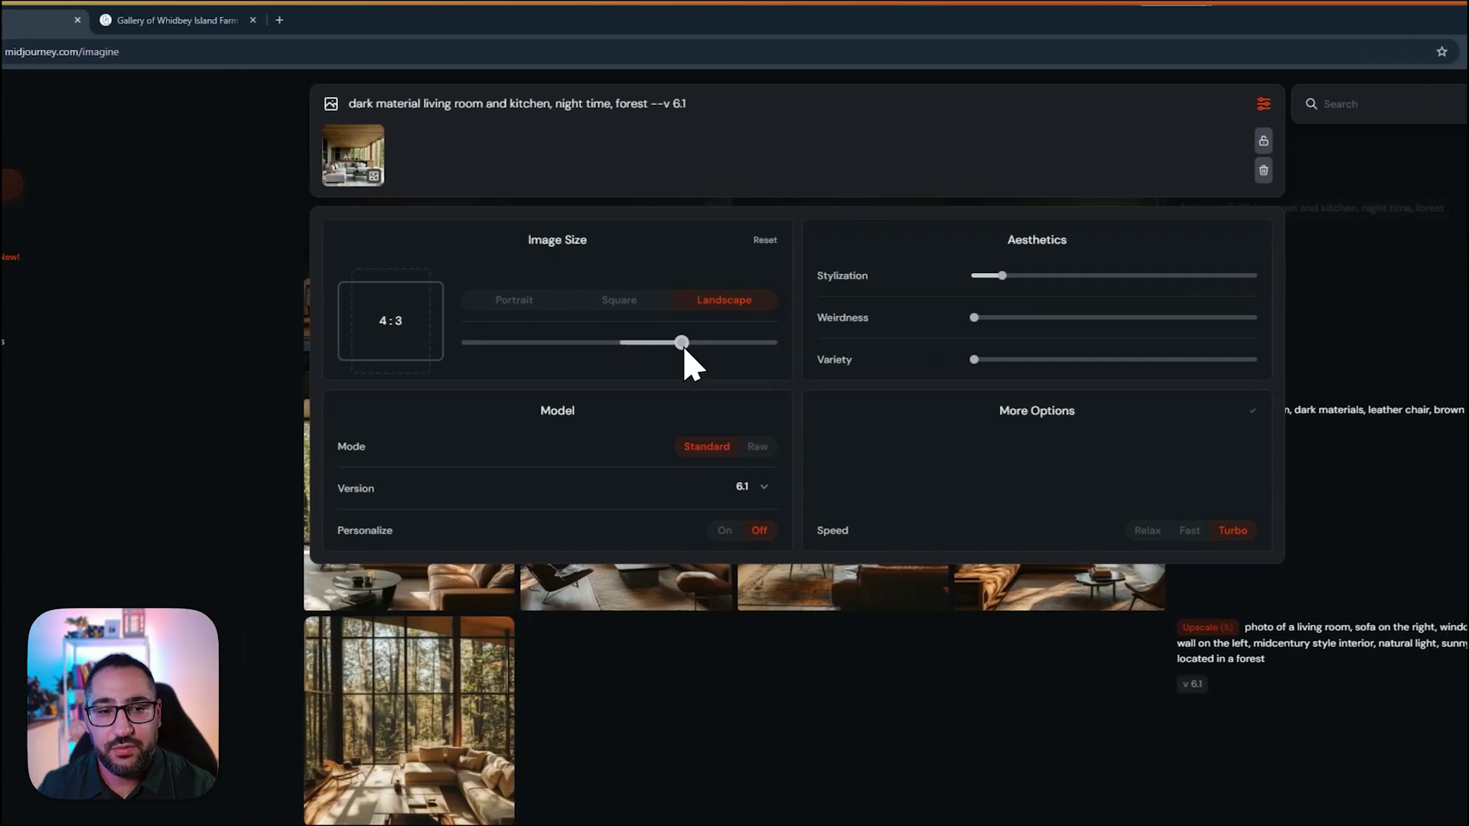
pyautogui.moveTo(681, 343); pyautogui.dragTo(745, 342)
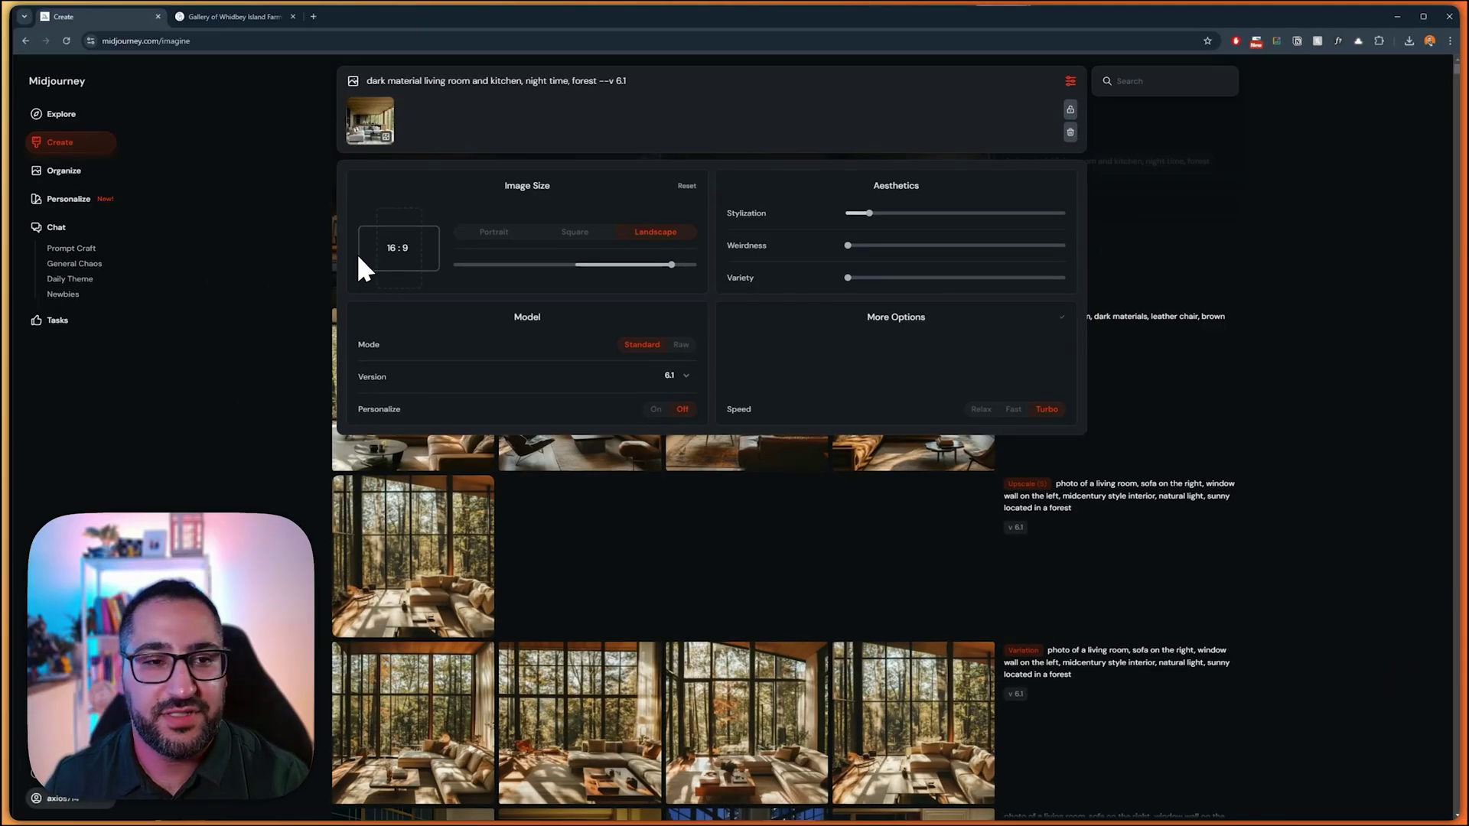
pyautogui.click(495, 231)
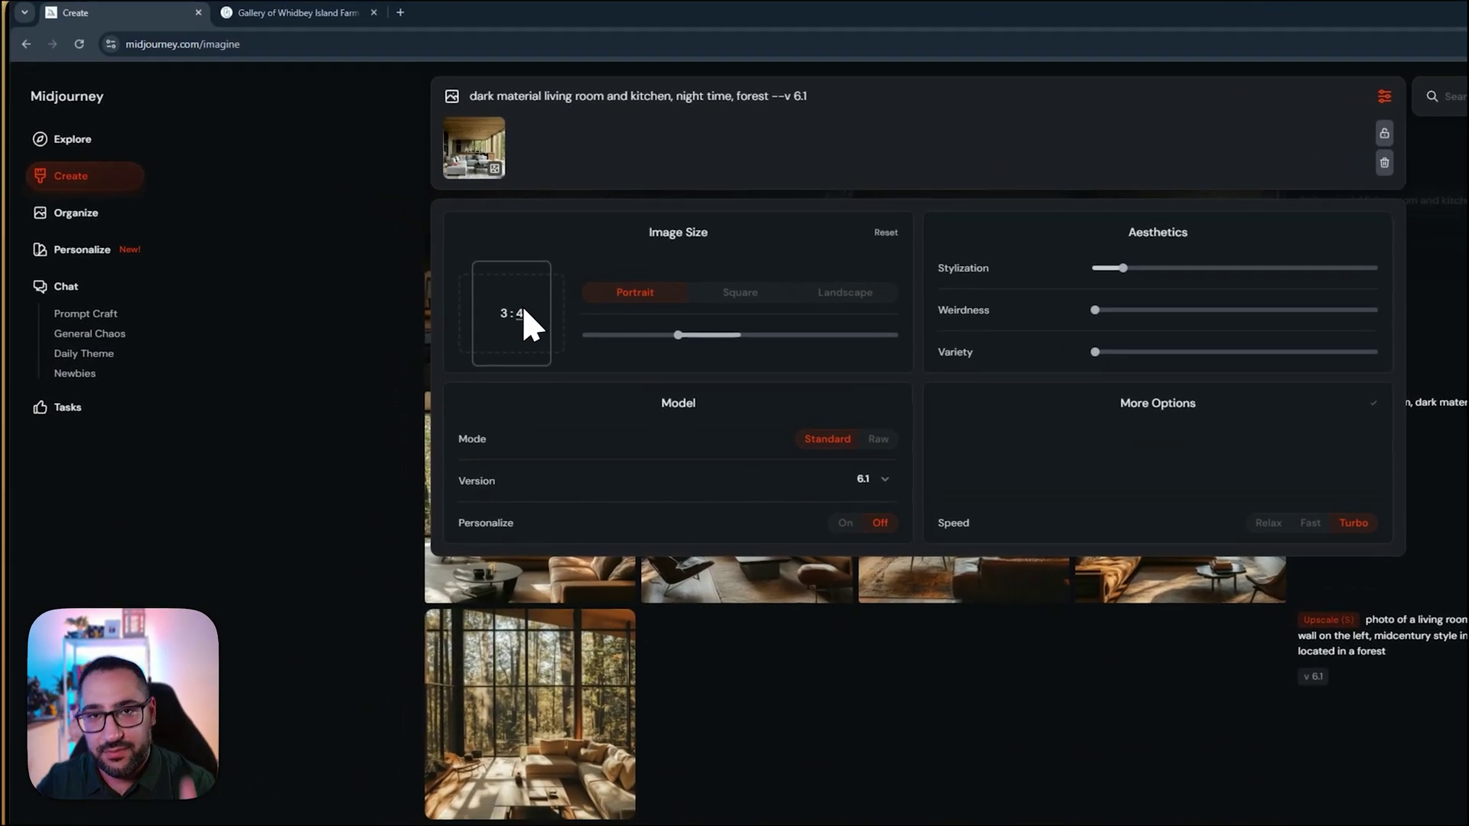
pyautogui.click(849, 295)
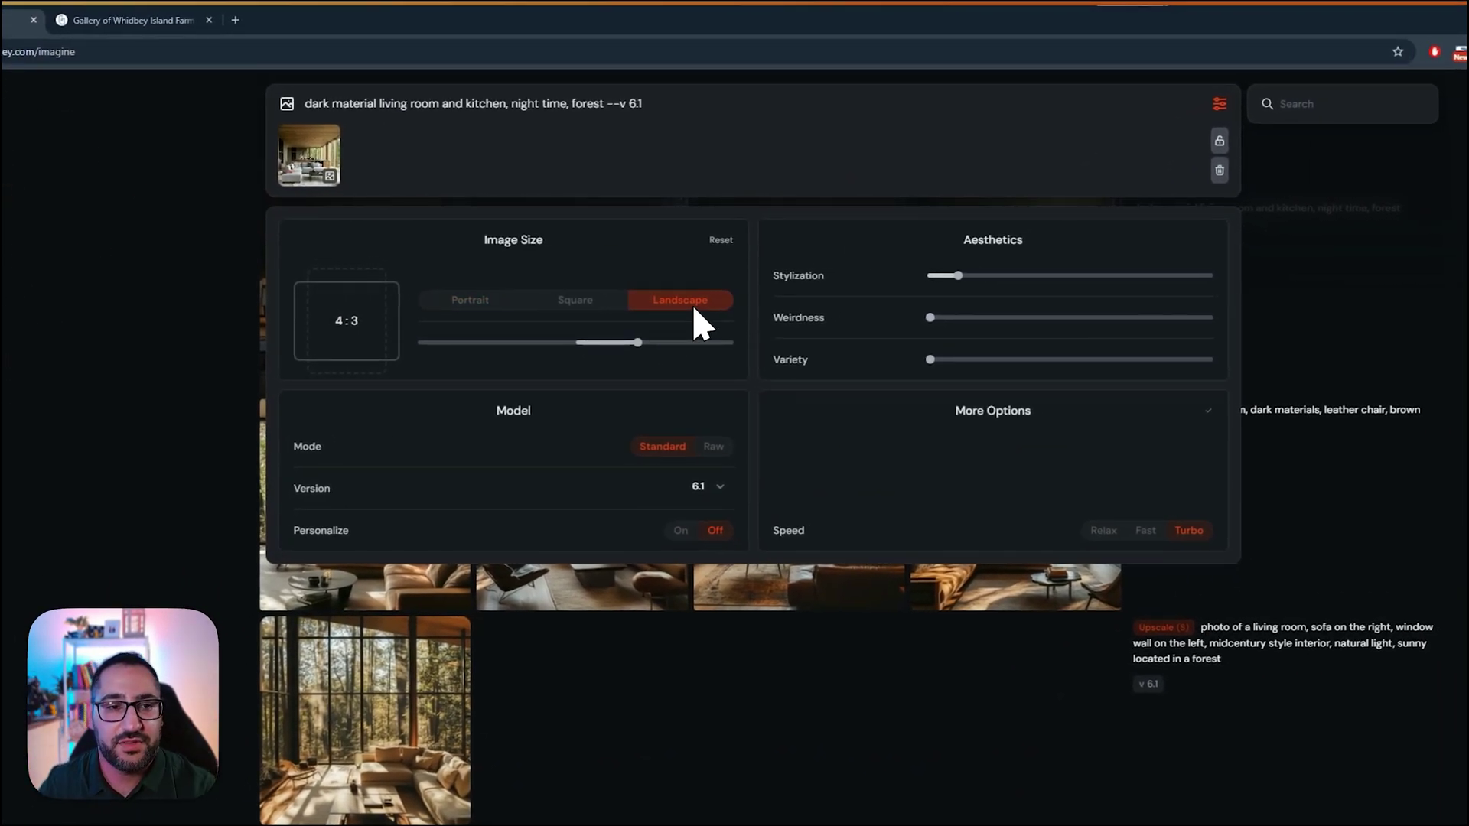
pyautogui.moveTo(638, 342); pyautogui.dragTo(705, 380)
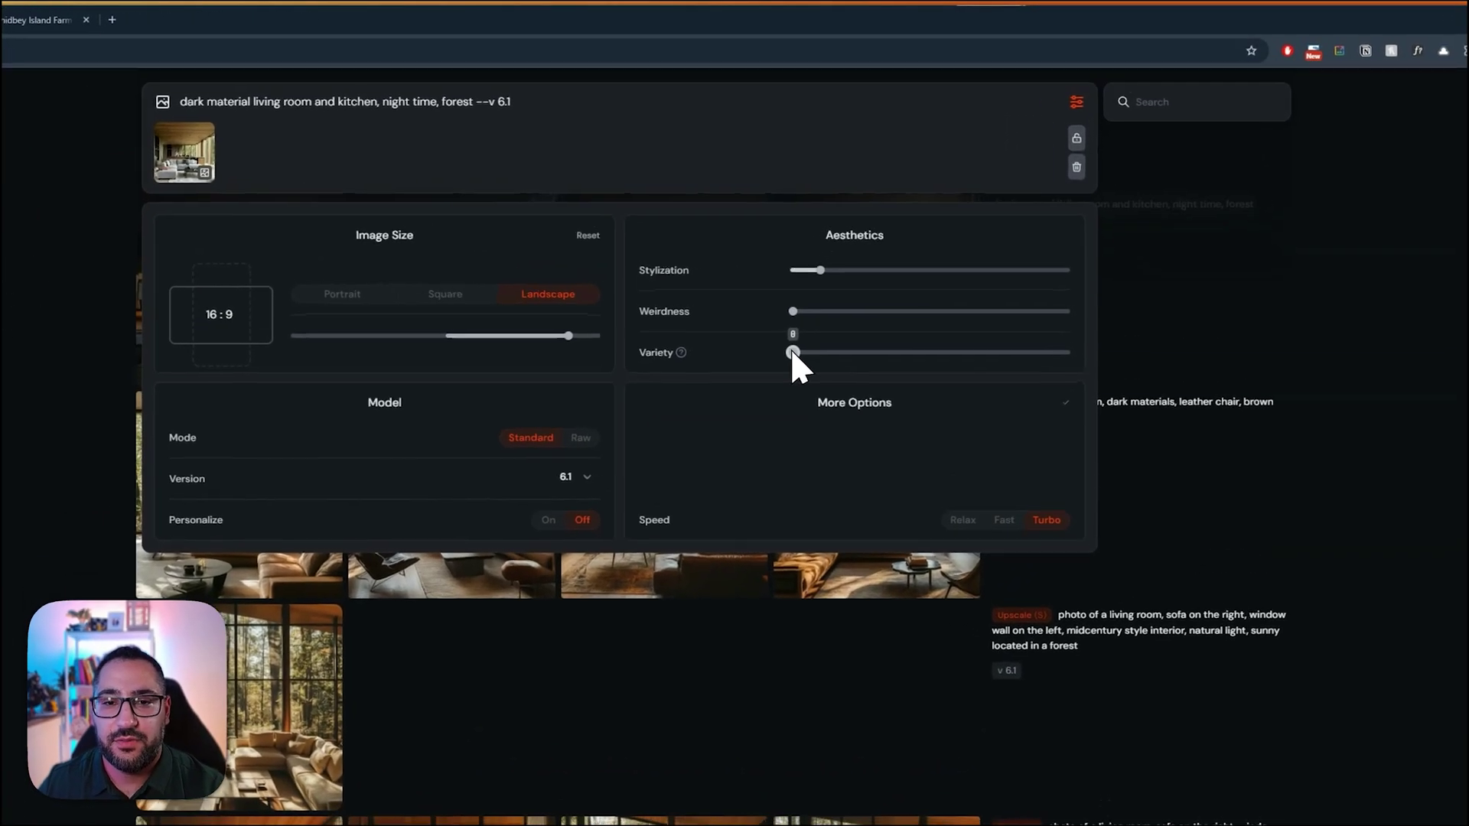
pyautogui.moveTo(847, 279); pyautogui.dragTo(943, 290)
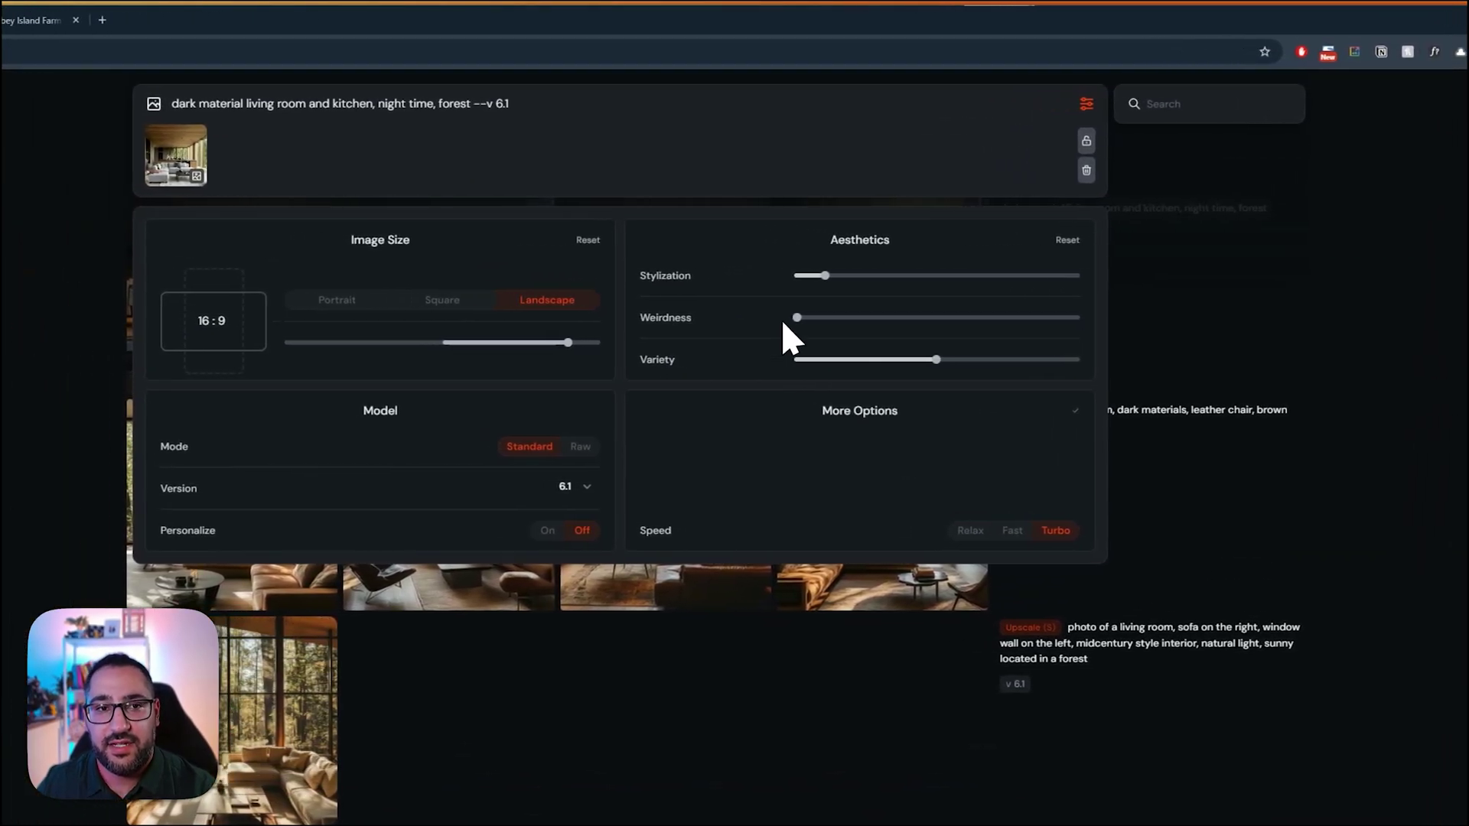
pyautogui.press('Return')
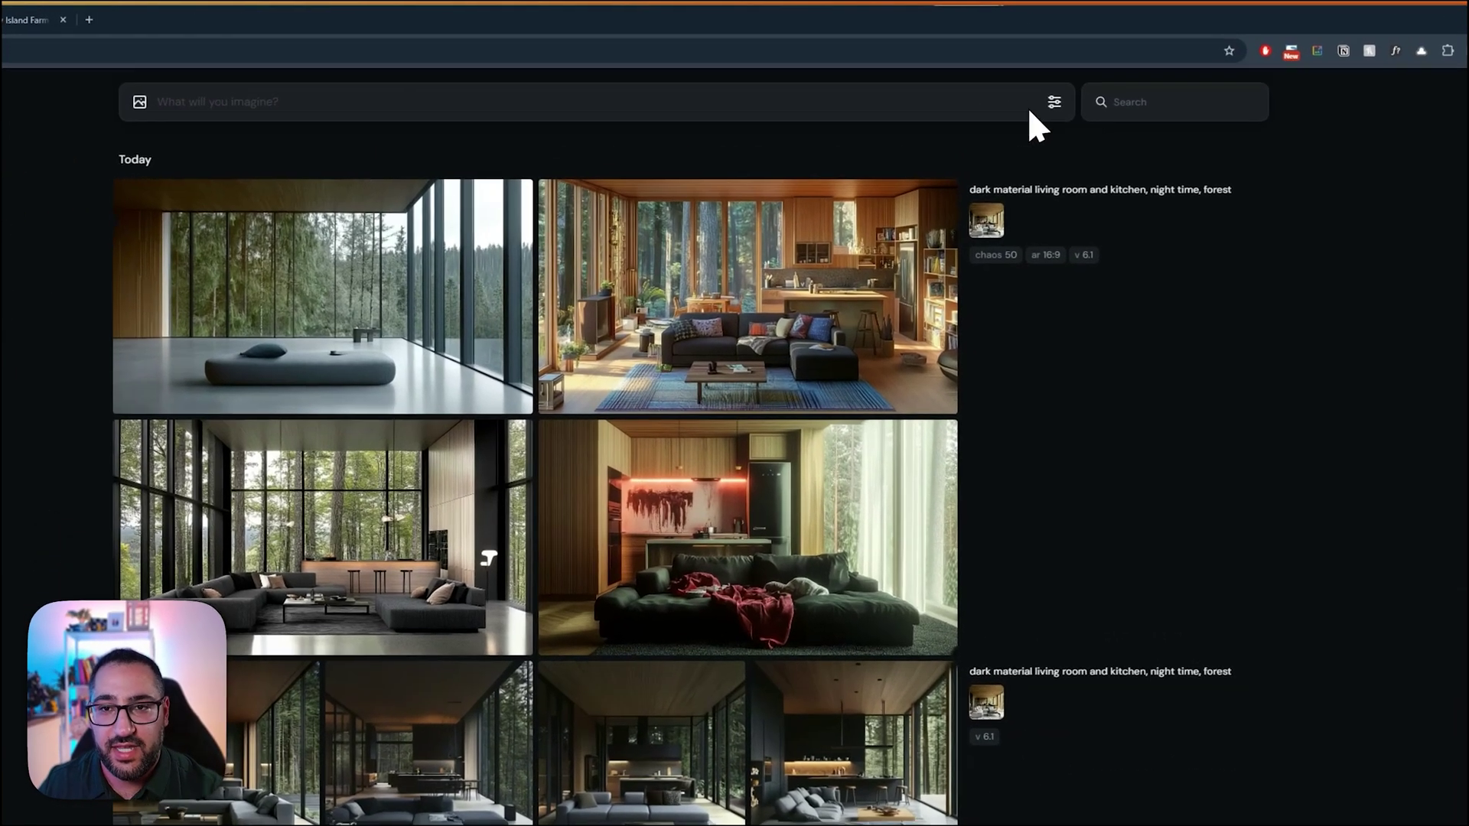
# Step: Reset the Aesthetics settings so Variety returns to 0, keeping the 16:9 size
pyautogui.click(1070, 80)
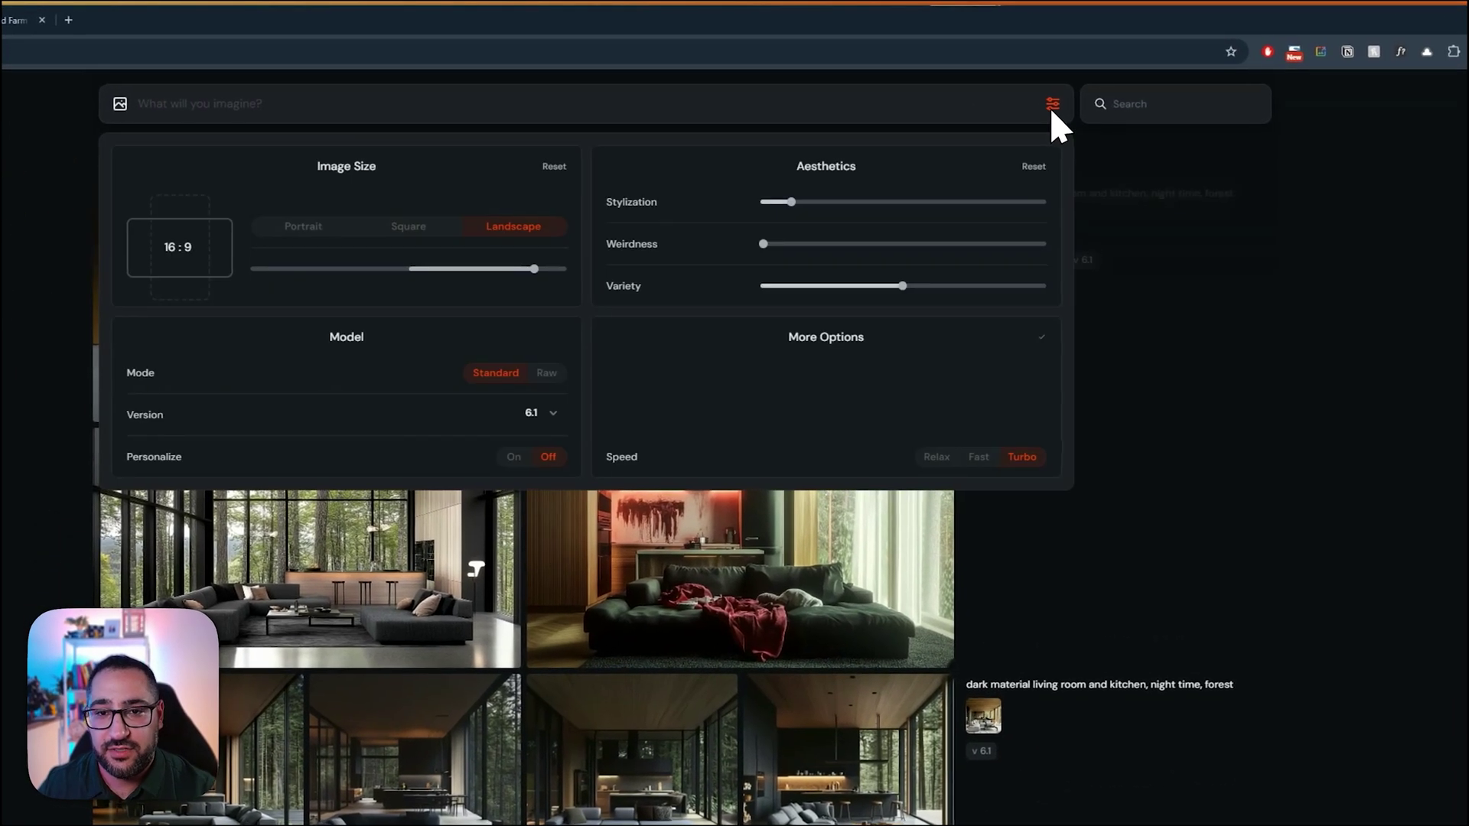
pyautogui.click(1038, 166)
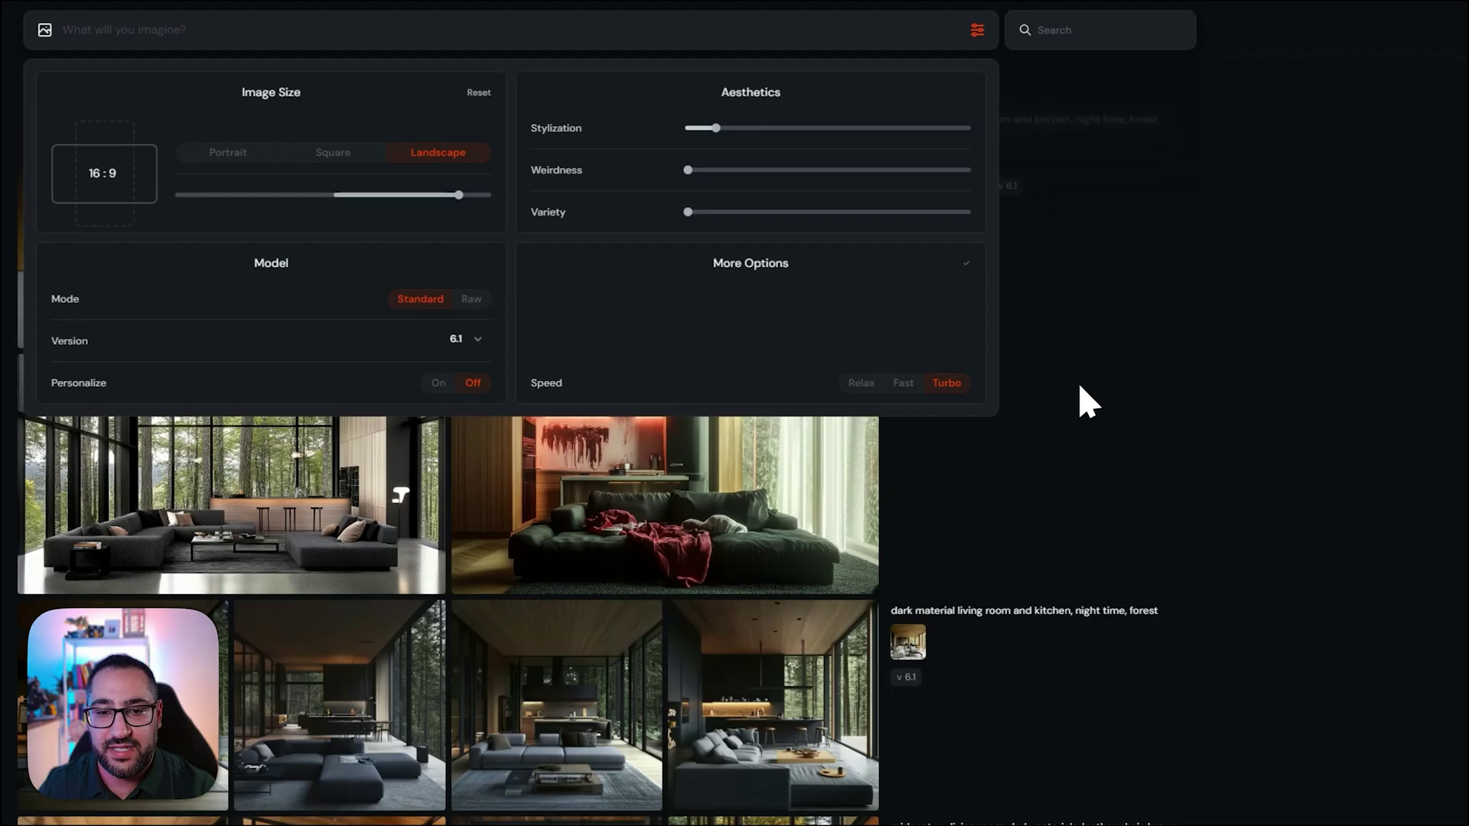
pyautogui.click(1090, 402)
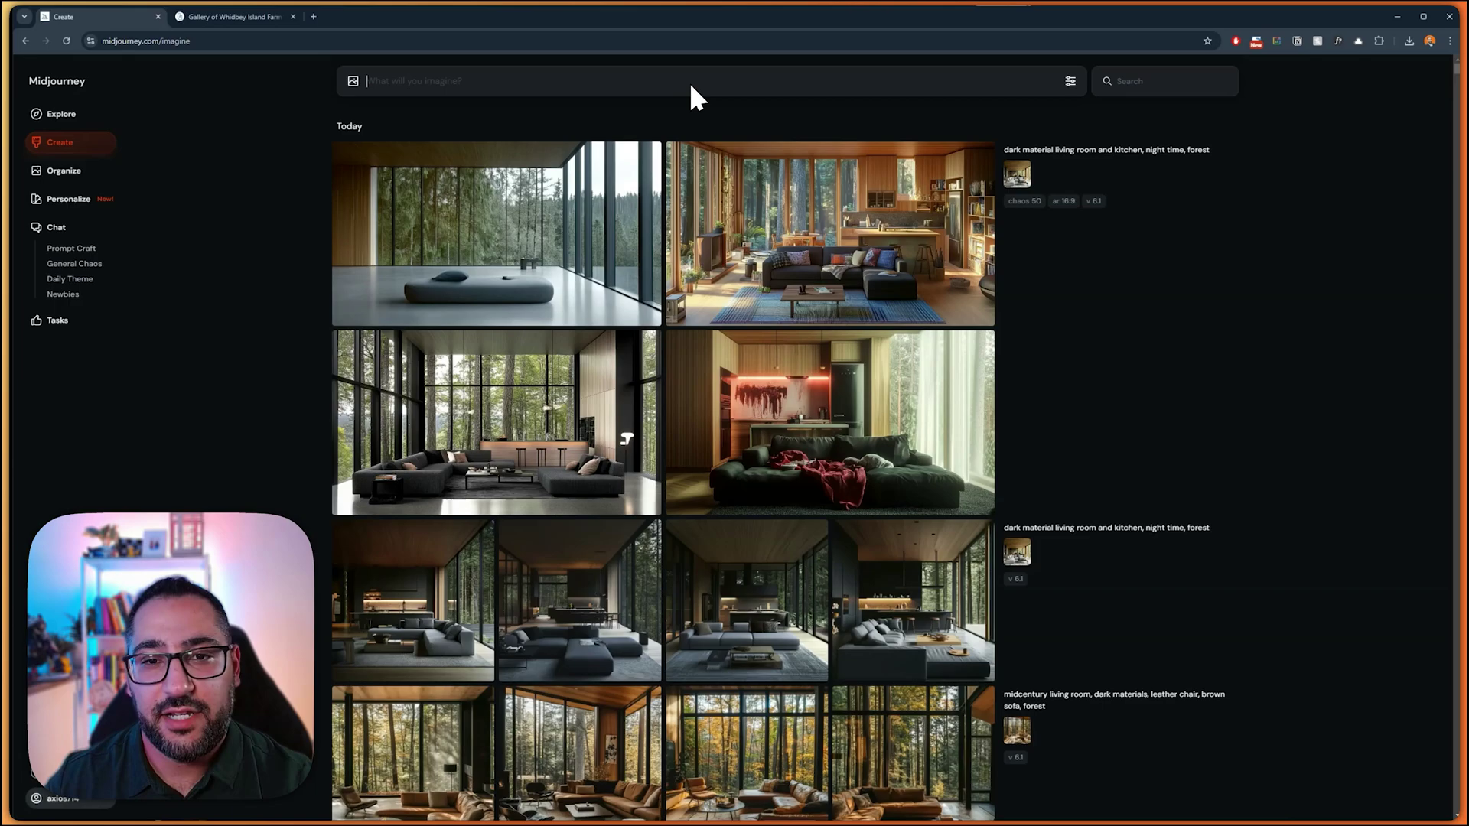
# Step: Generate images from the prompt 'watercolor painting of a landscape'
pyautogui.write('watercolor')
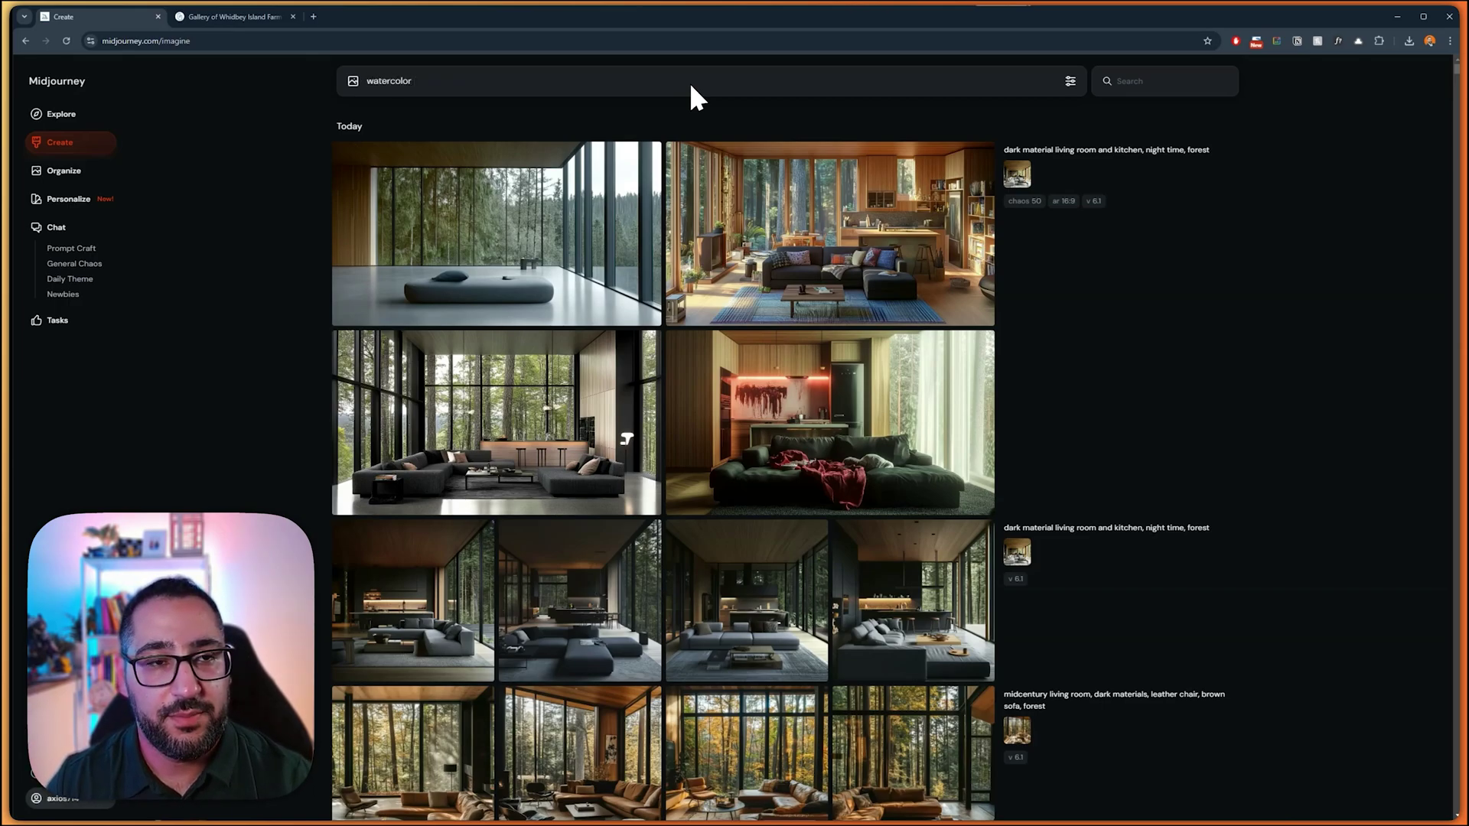
pyautogui.write(' painting of a landscape')
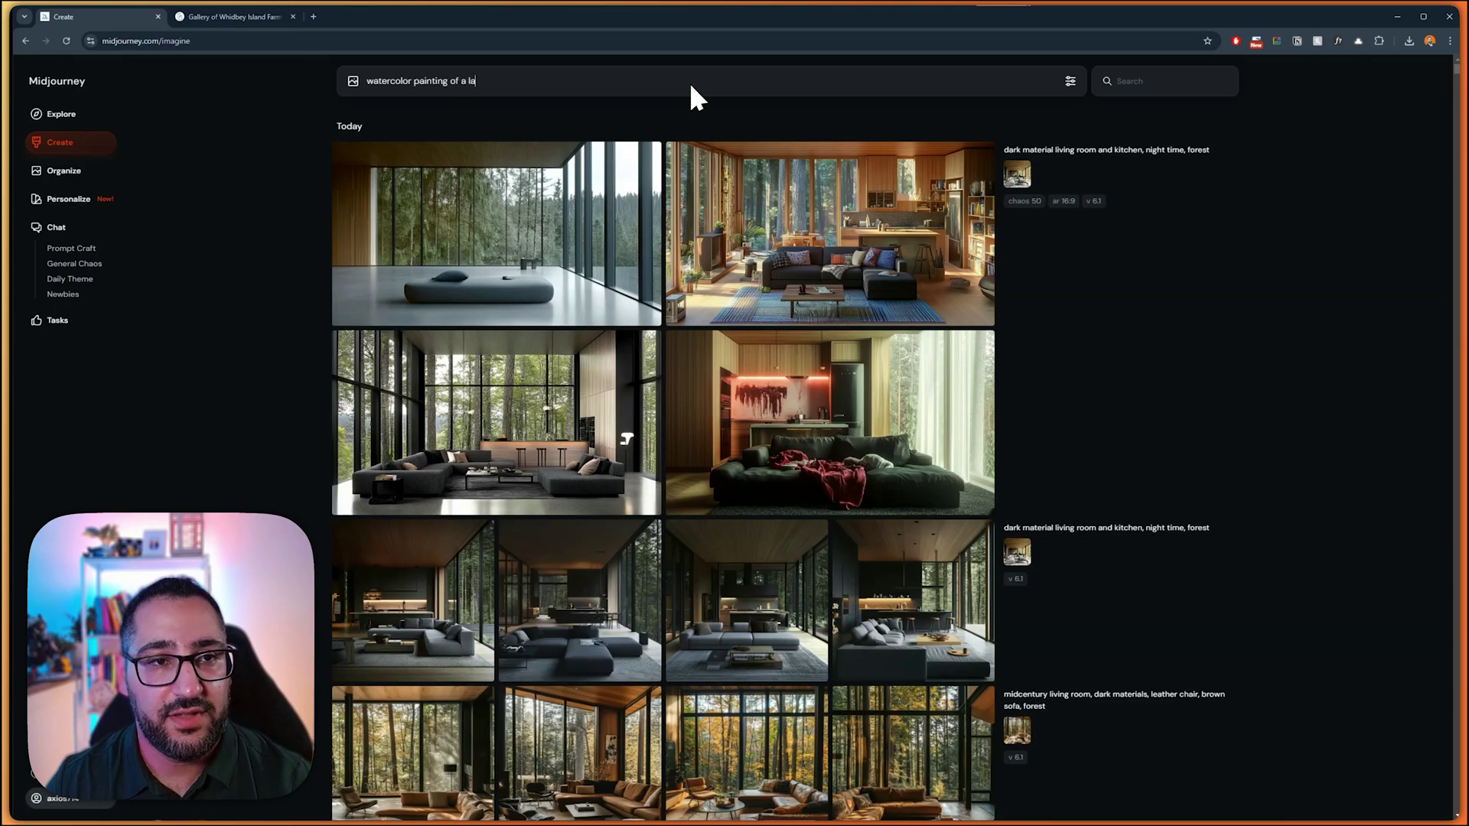
pyautogui.press('Return')
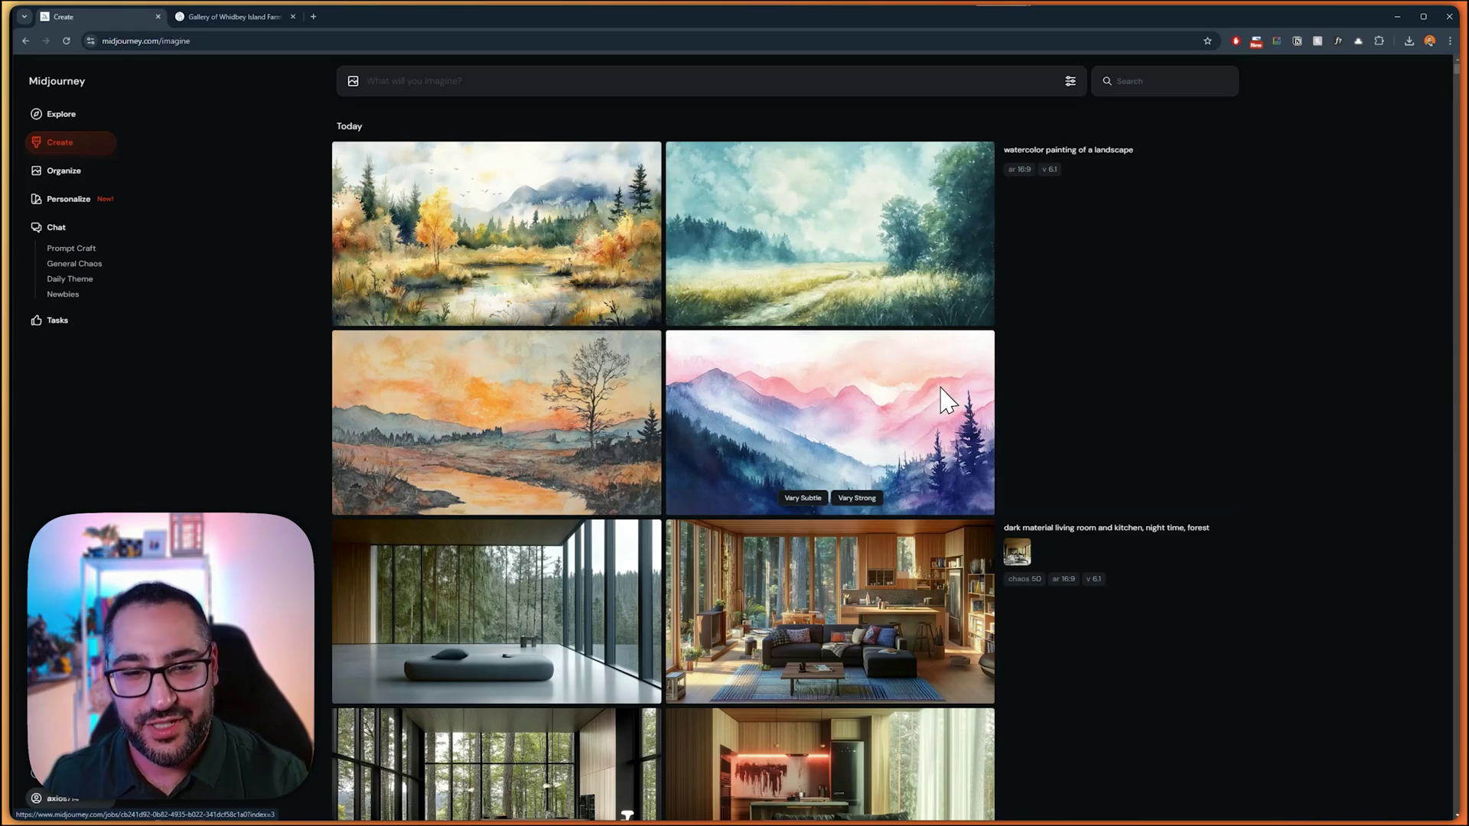
# Step: Load the midcentury living room prompt and image, adding the autumn watercolor landscape as style reference
pyautogui.scroll(-7, 939, 429)
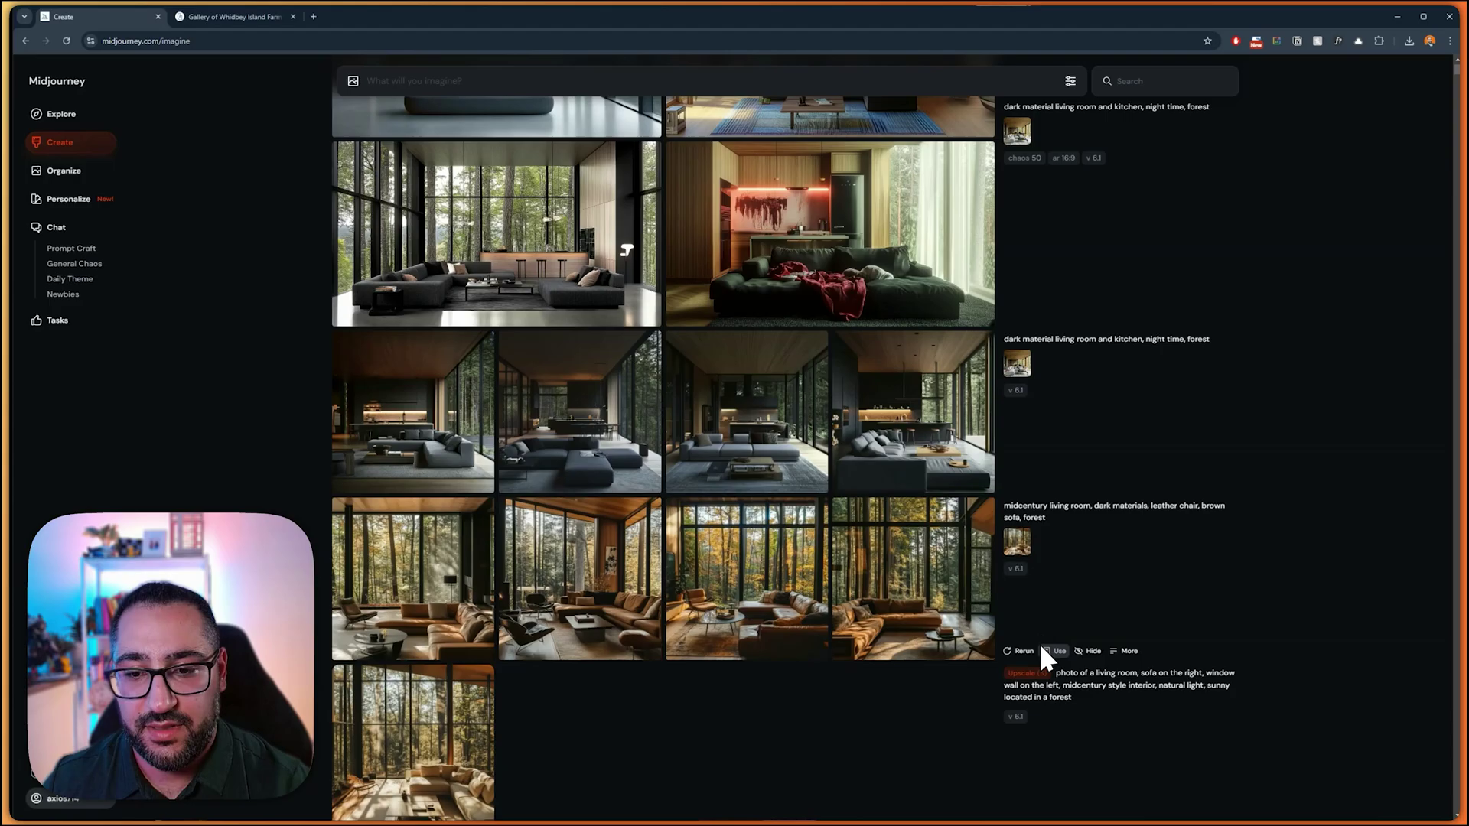
pyautogui.click(1044, 650)
pyautogui.scroll(5, 750, 367)
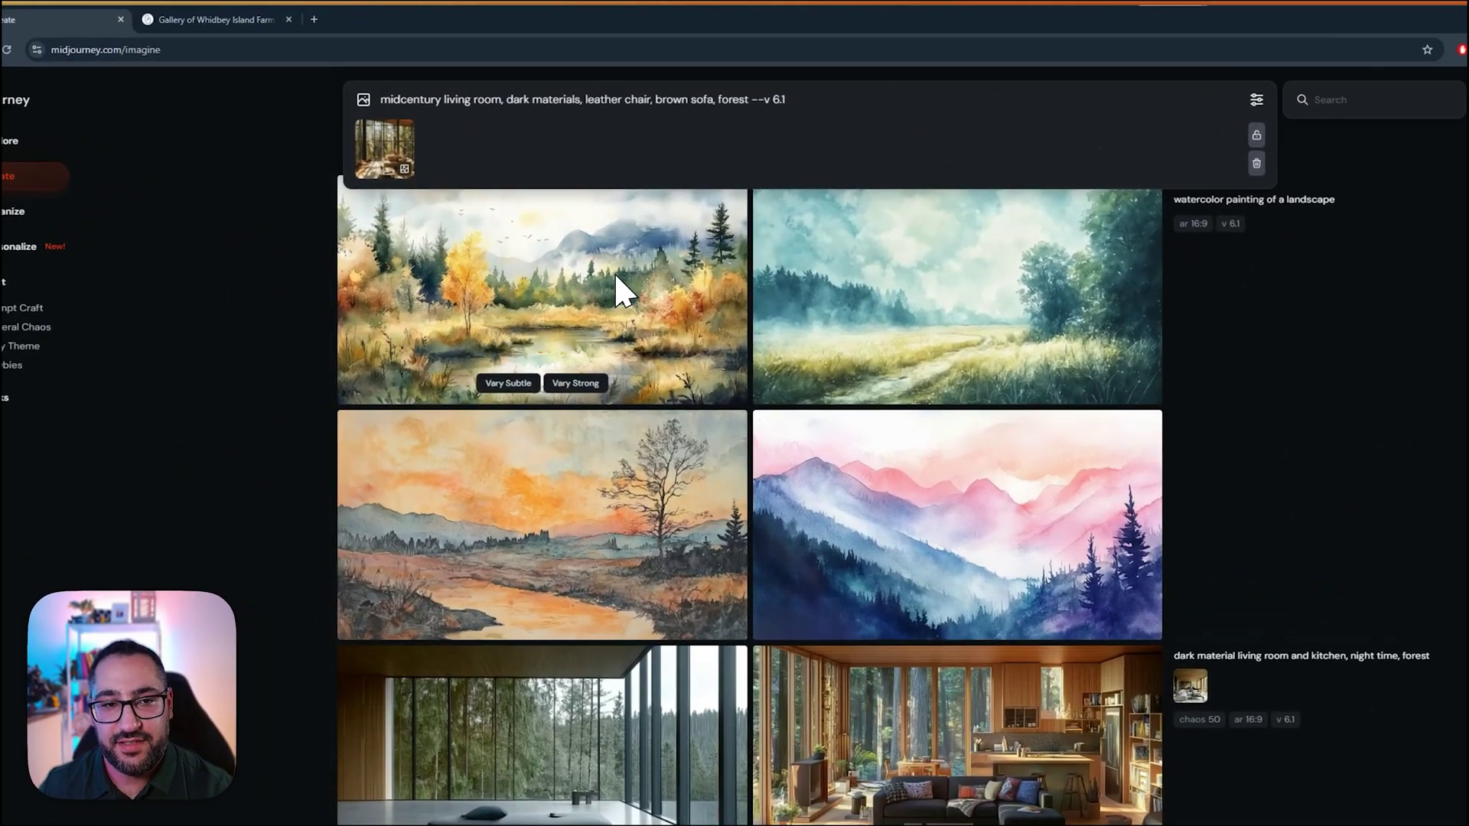
pyautogui.click(564, 234)
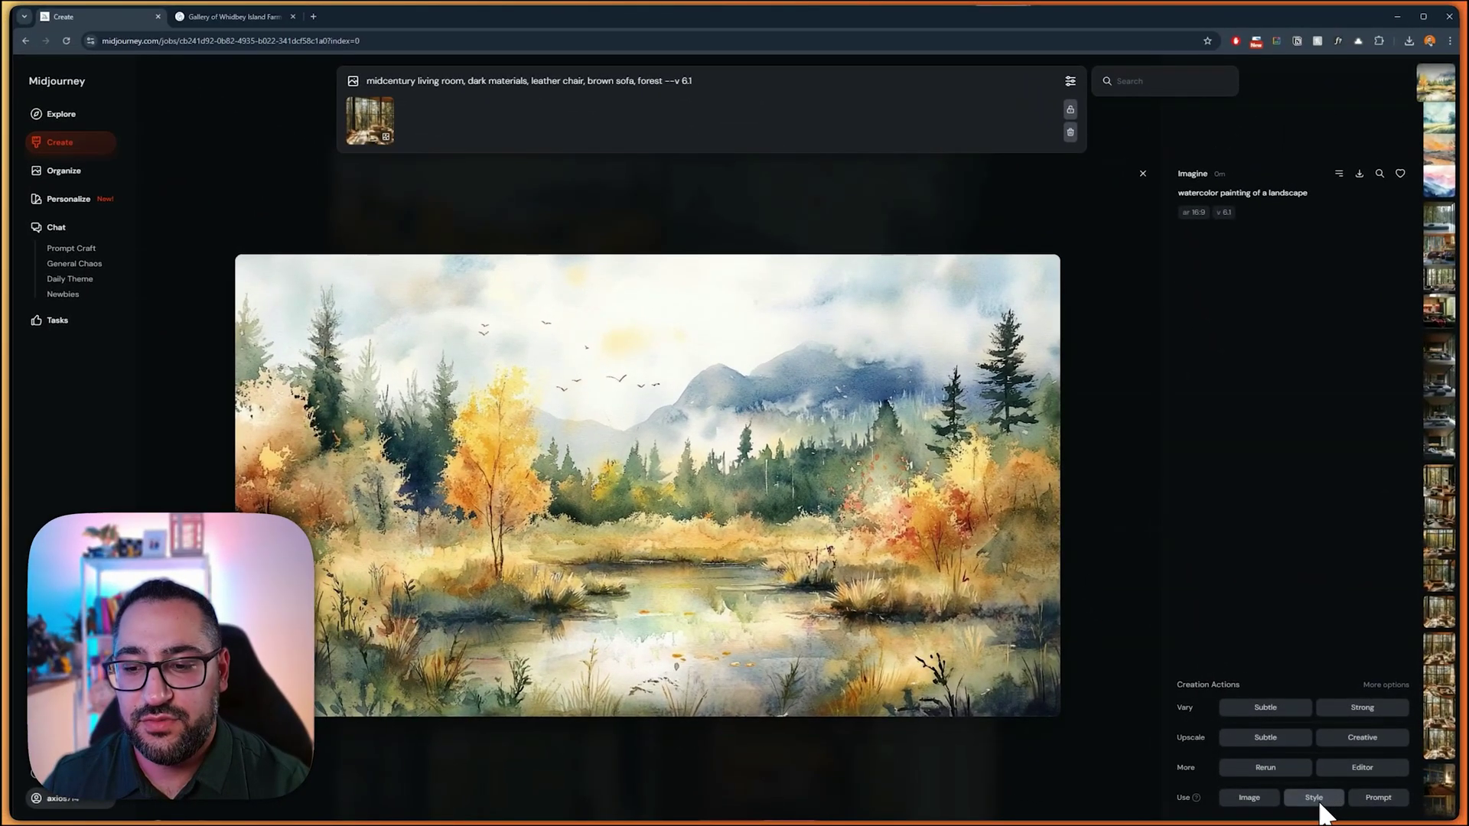
pyautogui.click(1316, 800)
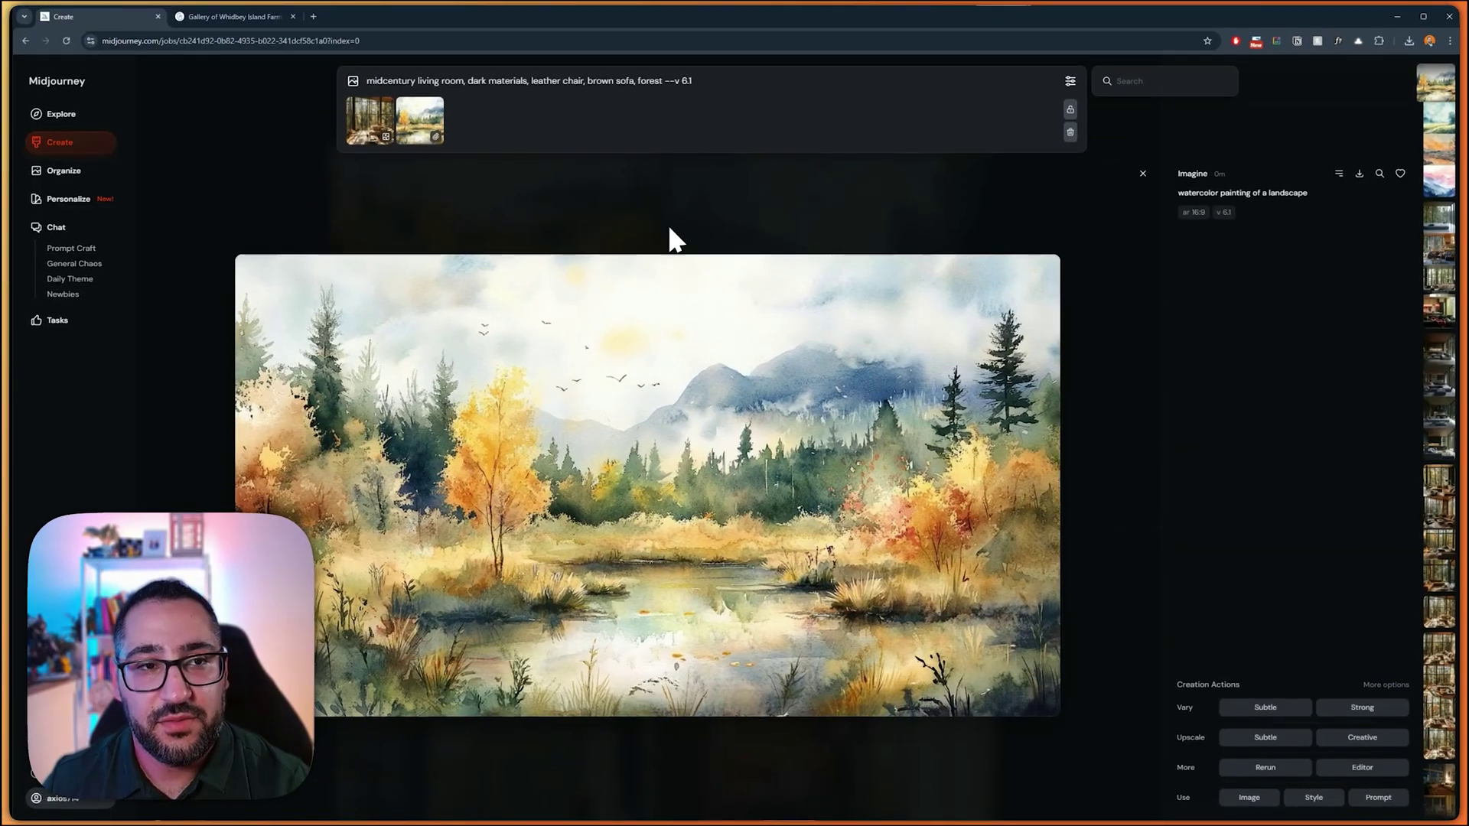
pyautogui.moveTo(423, 128)
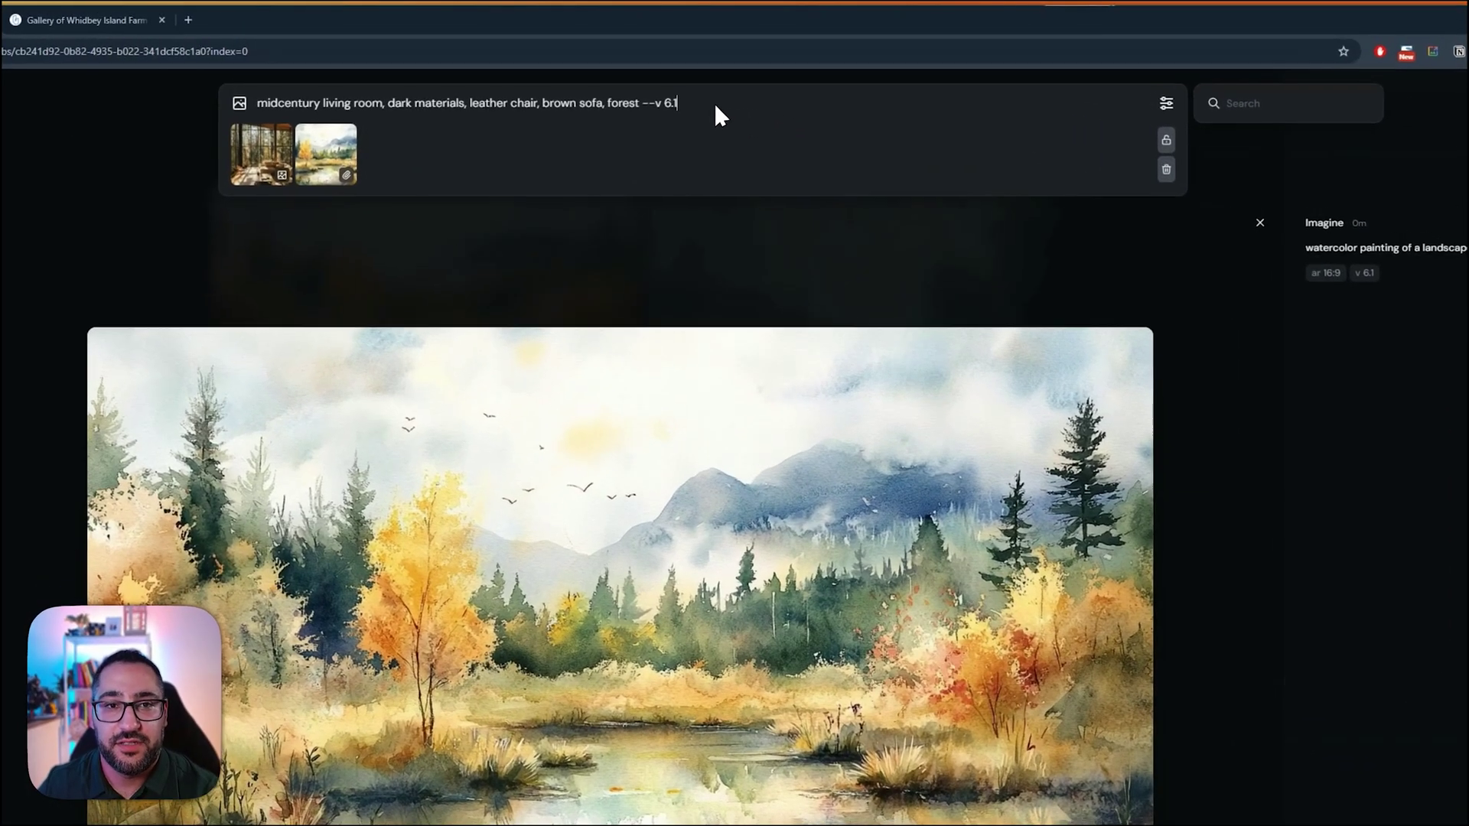
pyautogui.click(712, 83)
# Step: Render the watercolor-styled midcentury rooms, rerun with only the style reference, and open image references
pyautogui.press('Return')
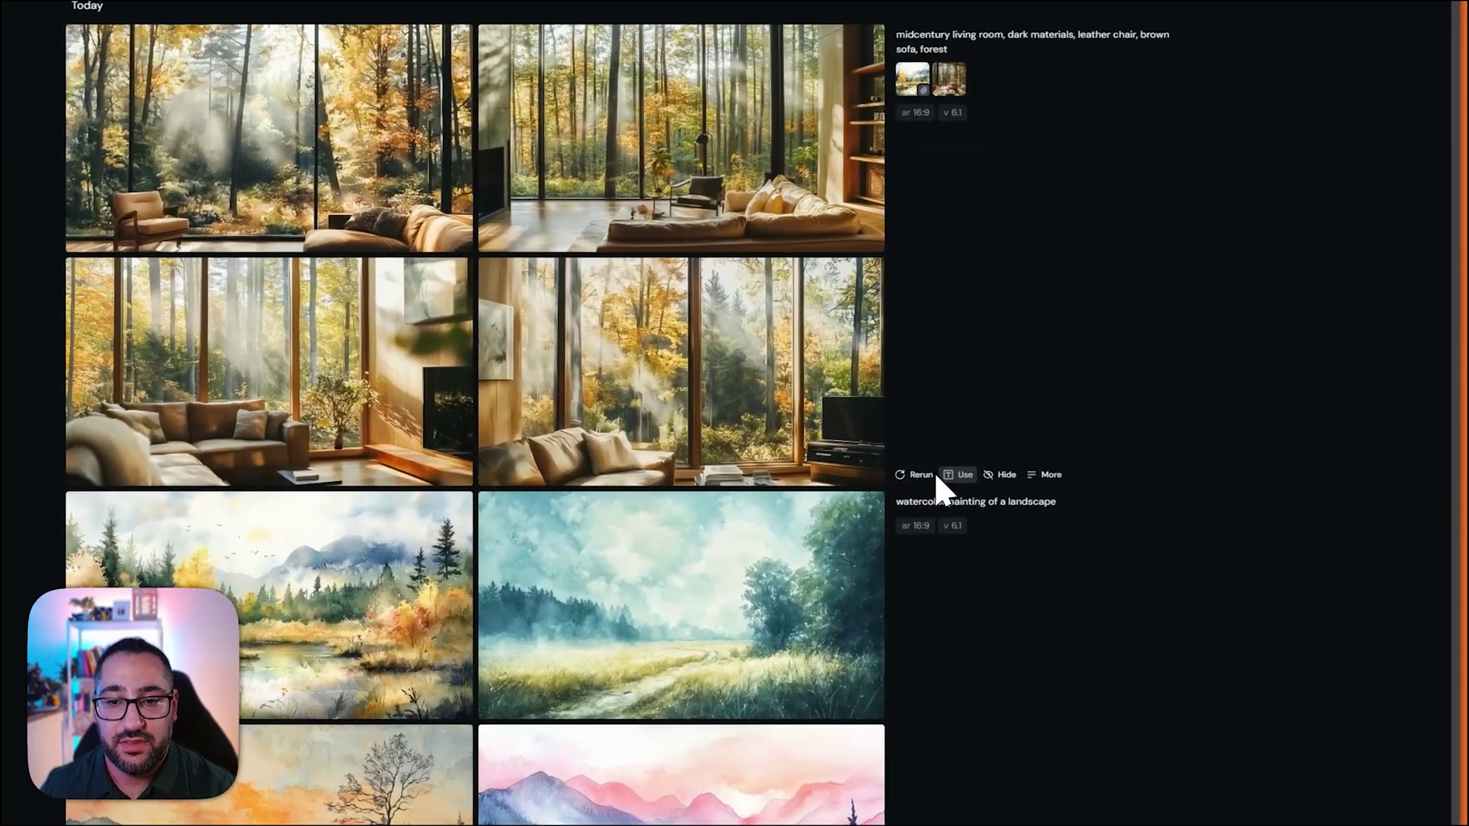
pyautogui.click(1056, 506)
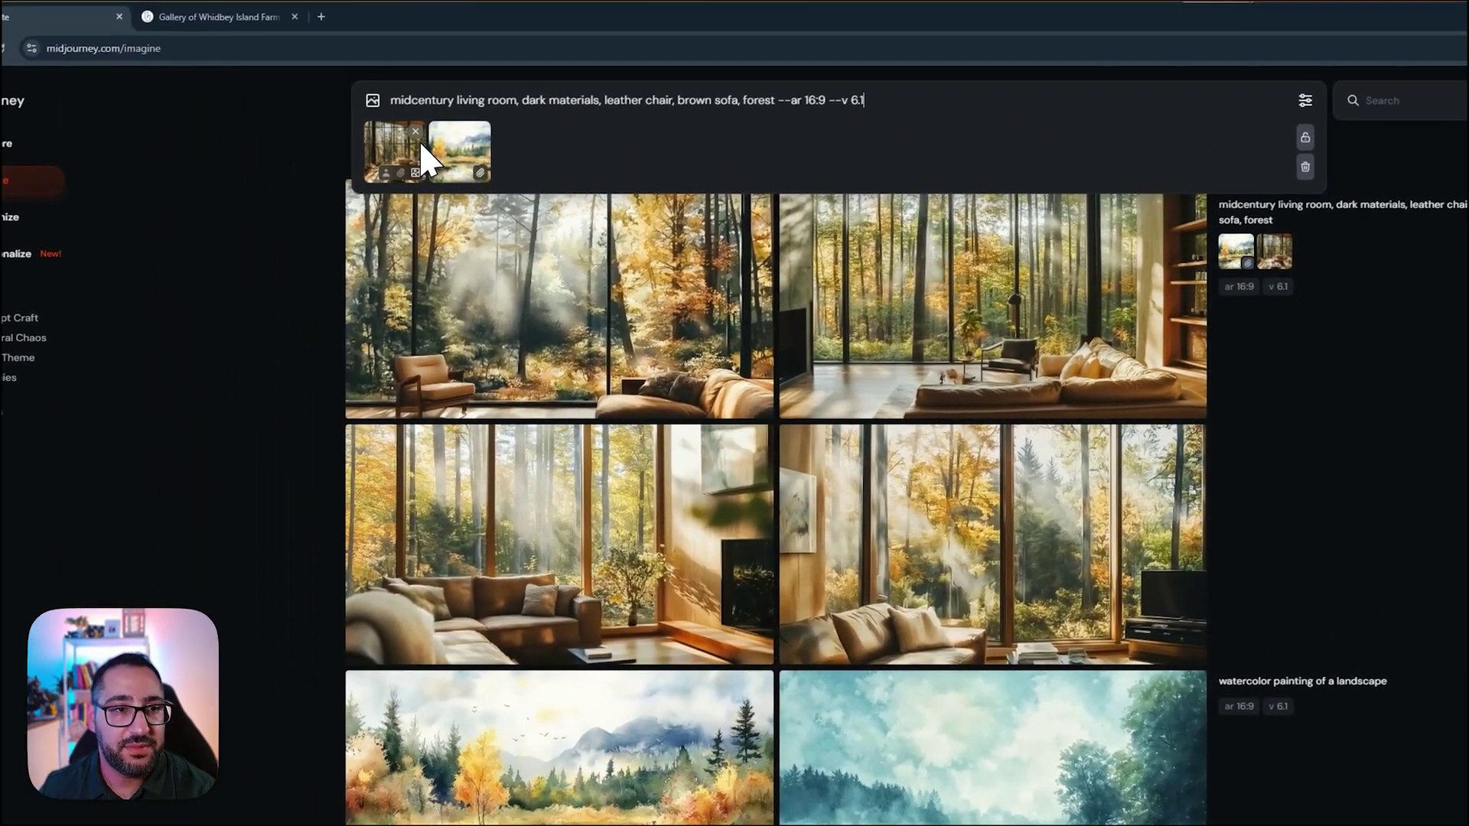
pyautogui.click(415, 131)
pyautogui.press('Return')
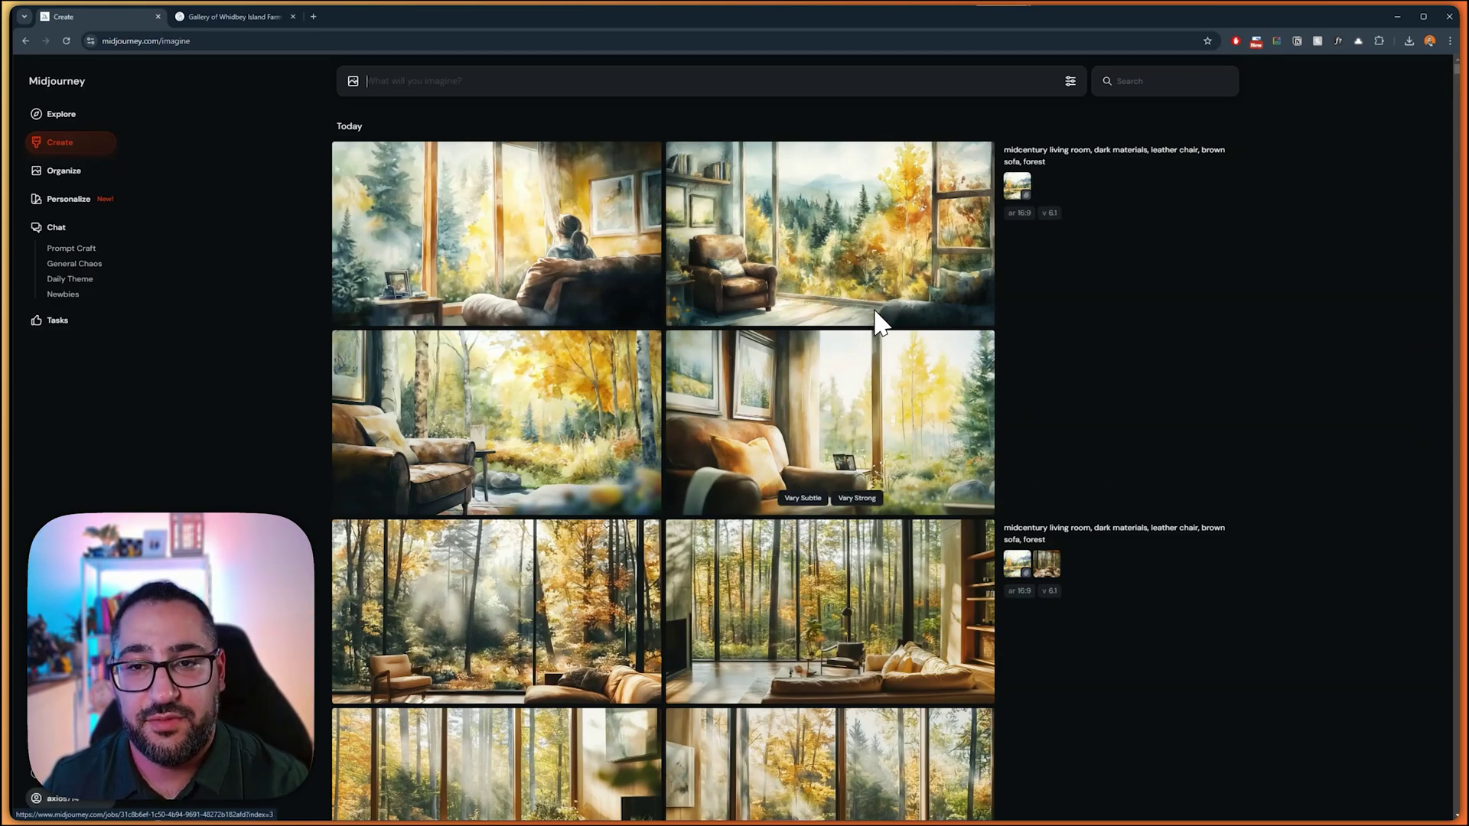
pyautogui.click(451, 91)
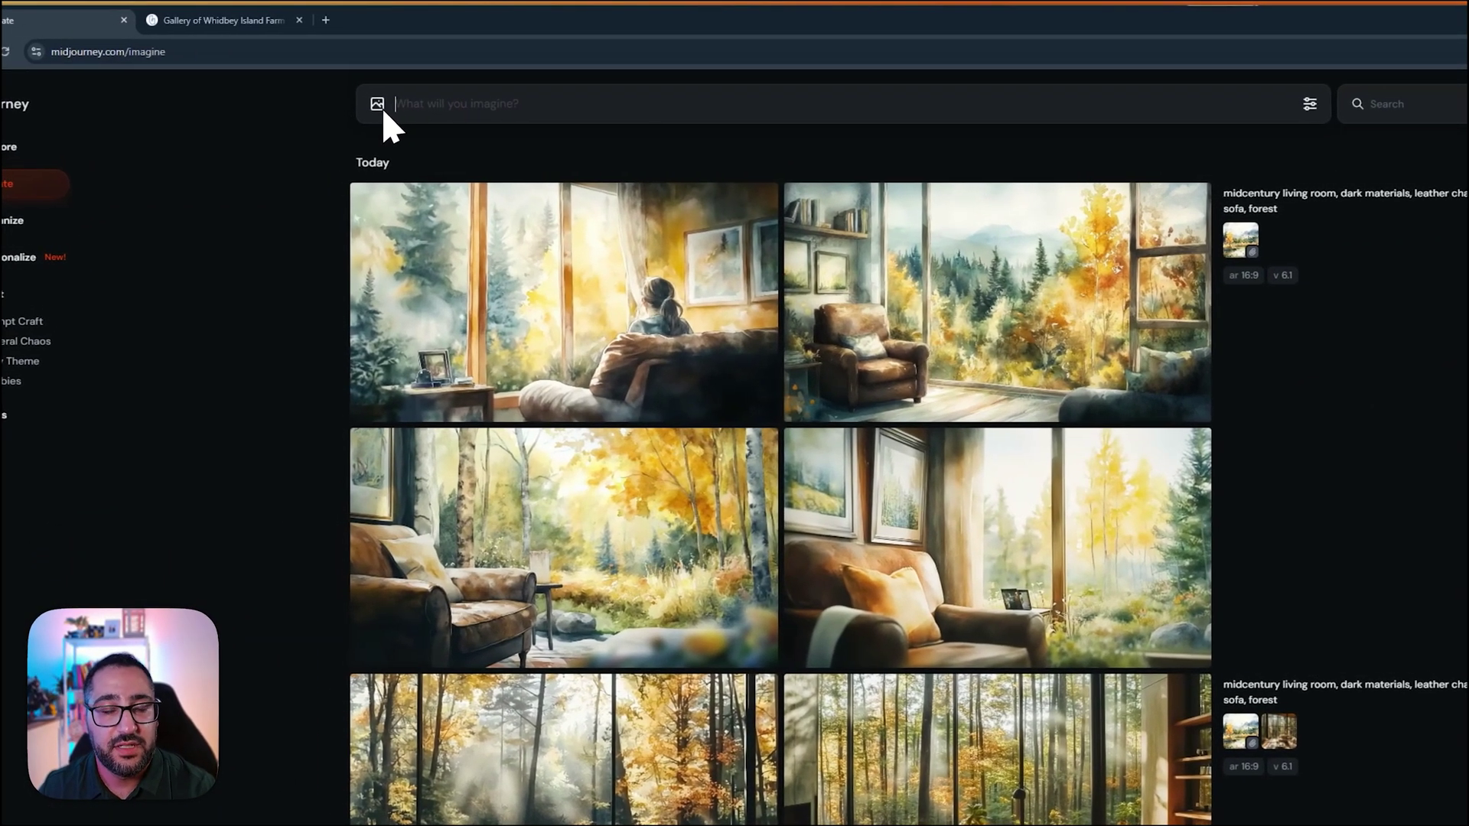
pyautogui.click(381, 105)
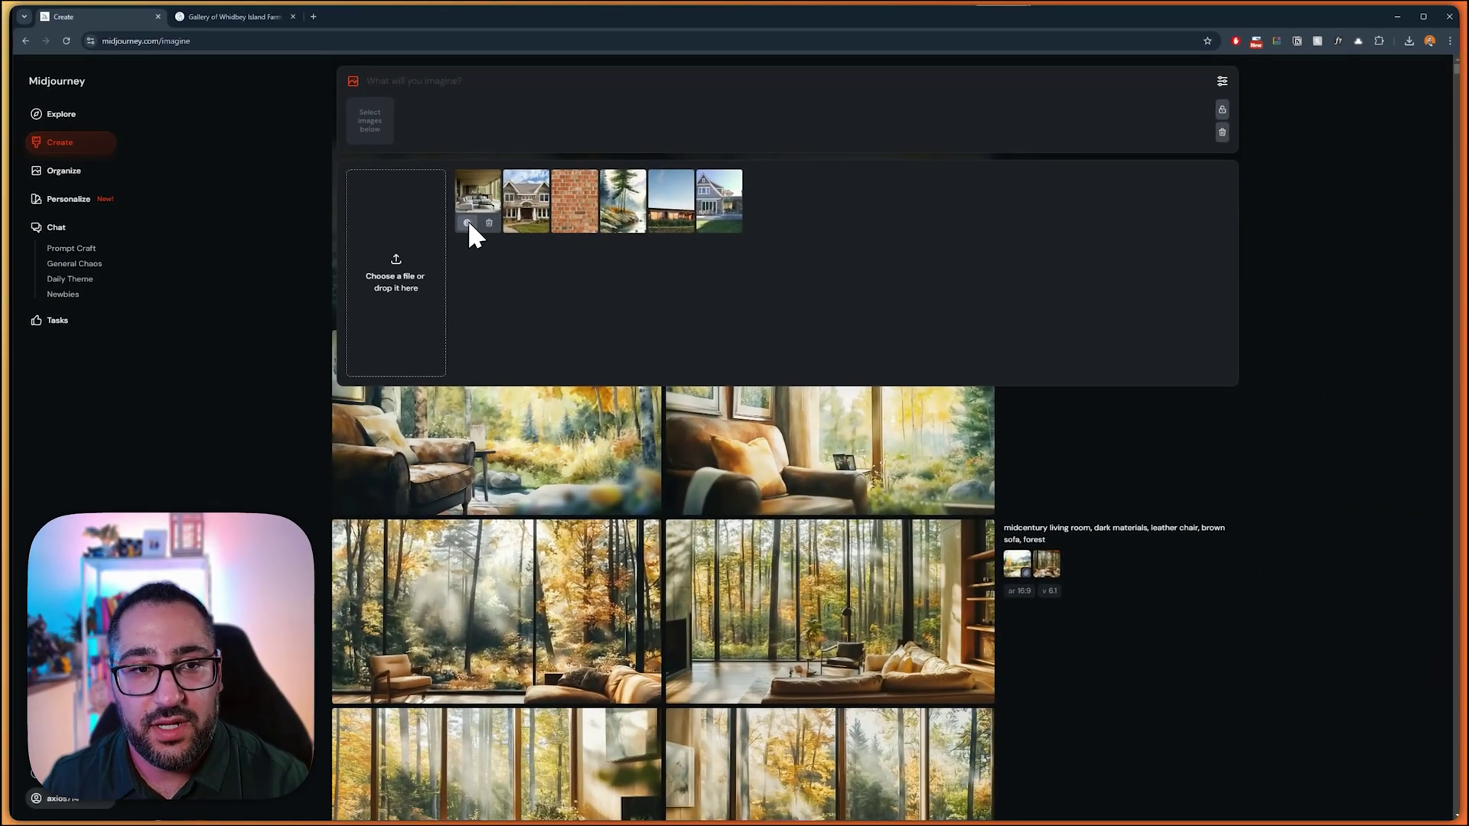
# Step: Describe the grey-sofa photo and submit its sofa subject with minimalist style, warm lighting and family members
pyautogui.click(467, 223)
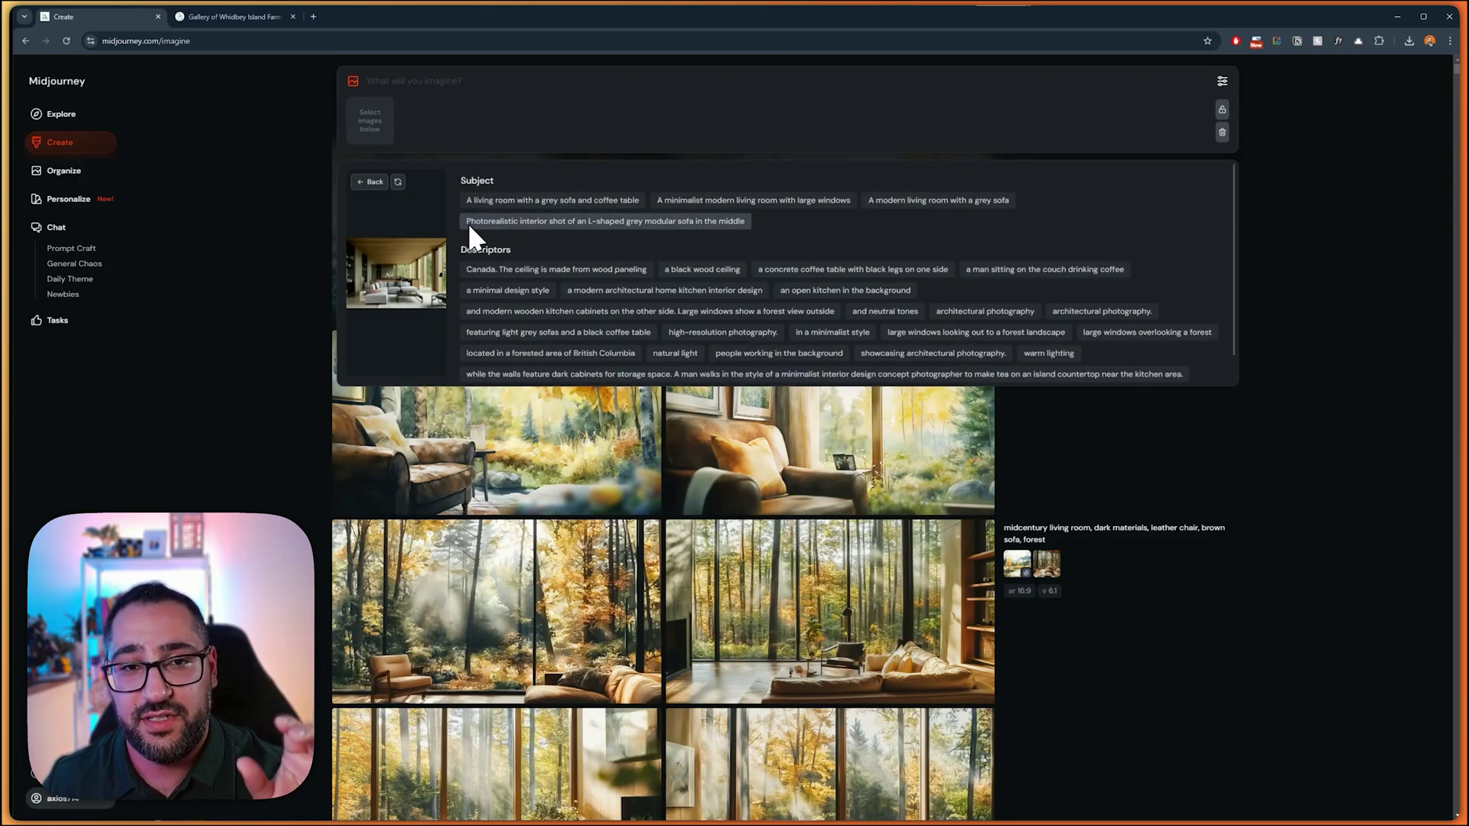
pyautogui.click(550, 202)
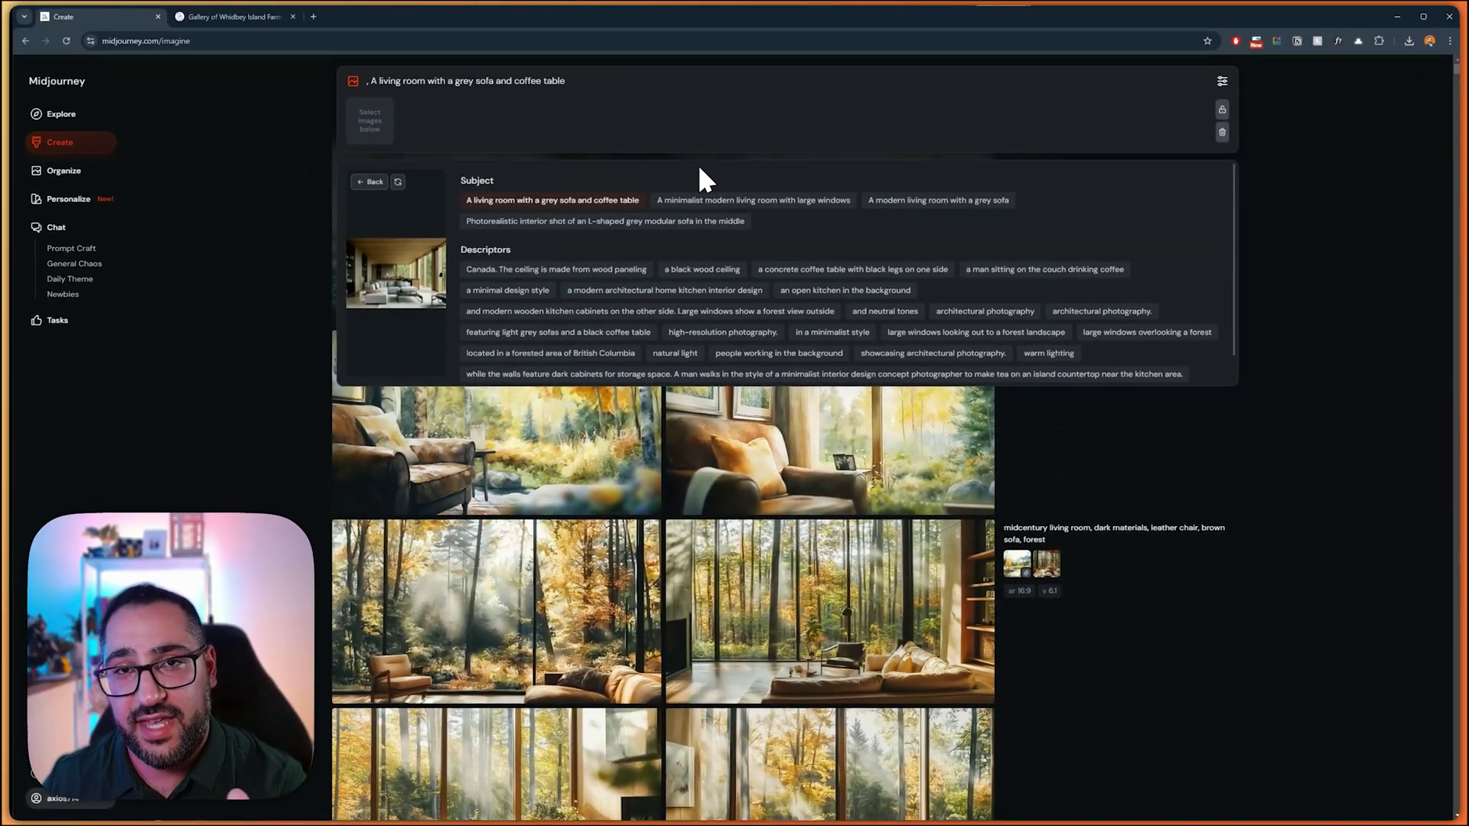
pyautogui.scroll(-1, 731, 187)
pyautogui.click(834, 301)
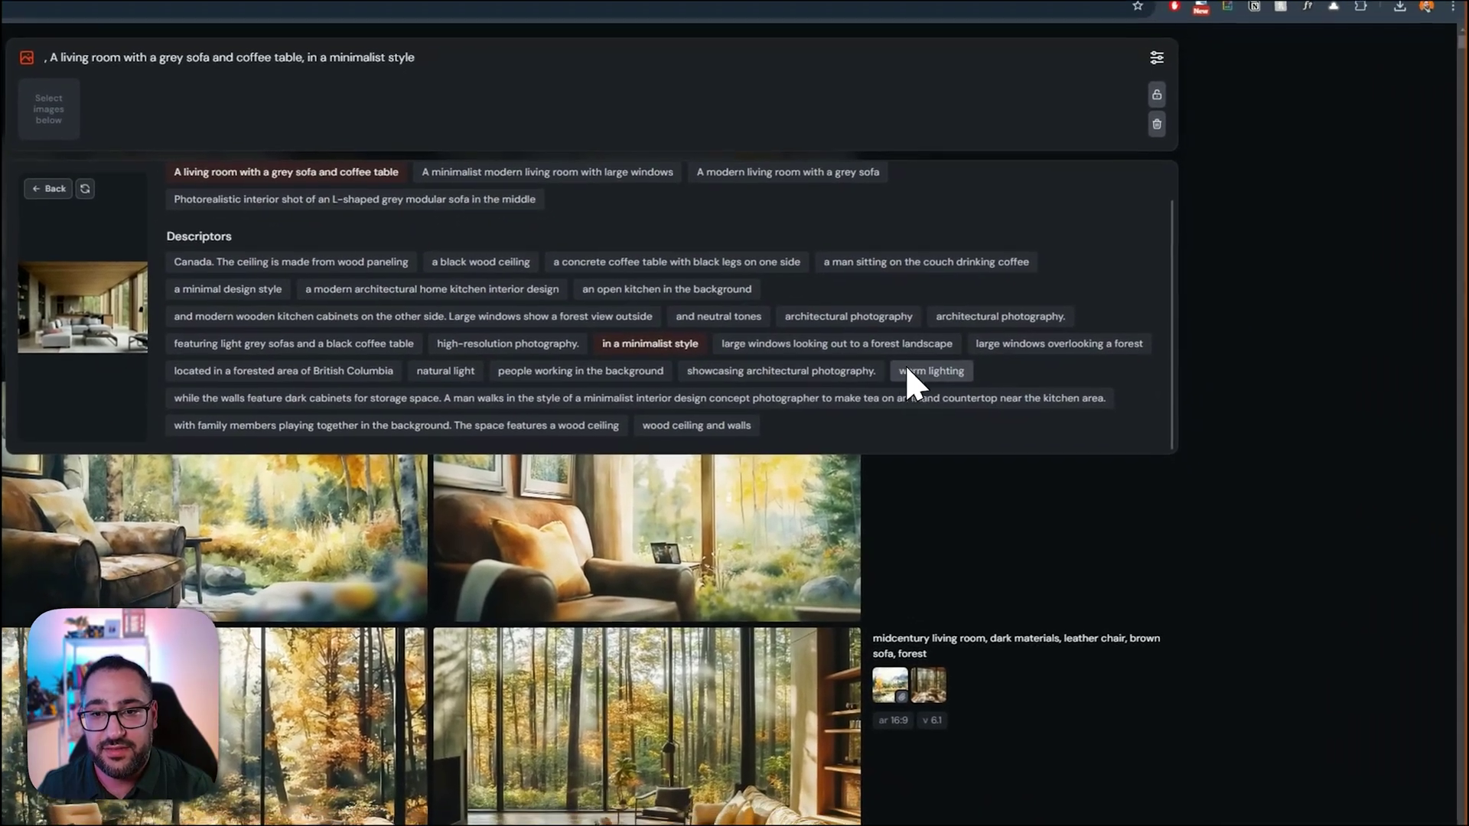
pyautogui.click(1027, 411)
pyautogui.click(497, 465)
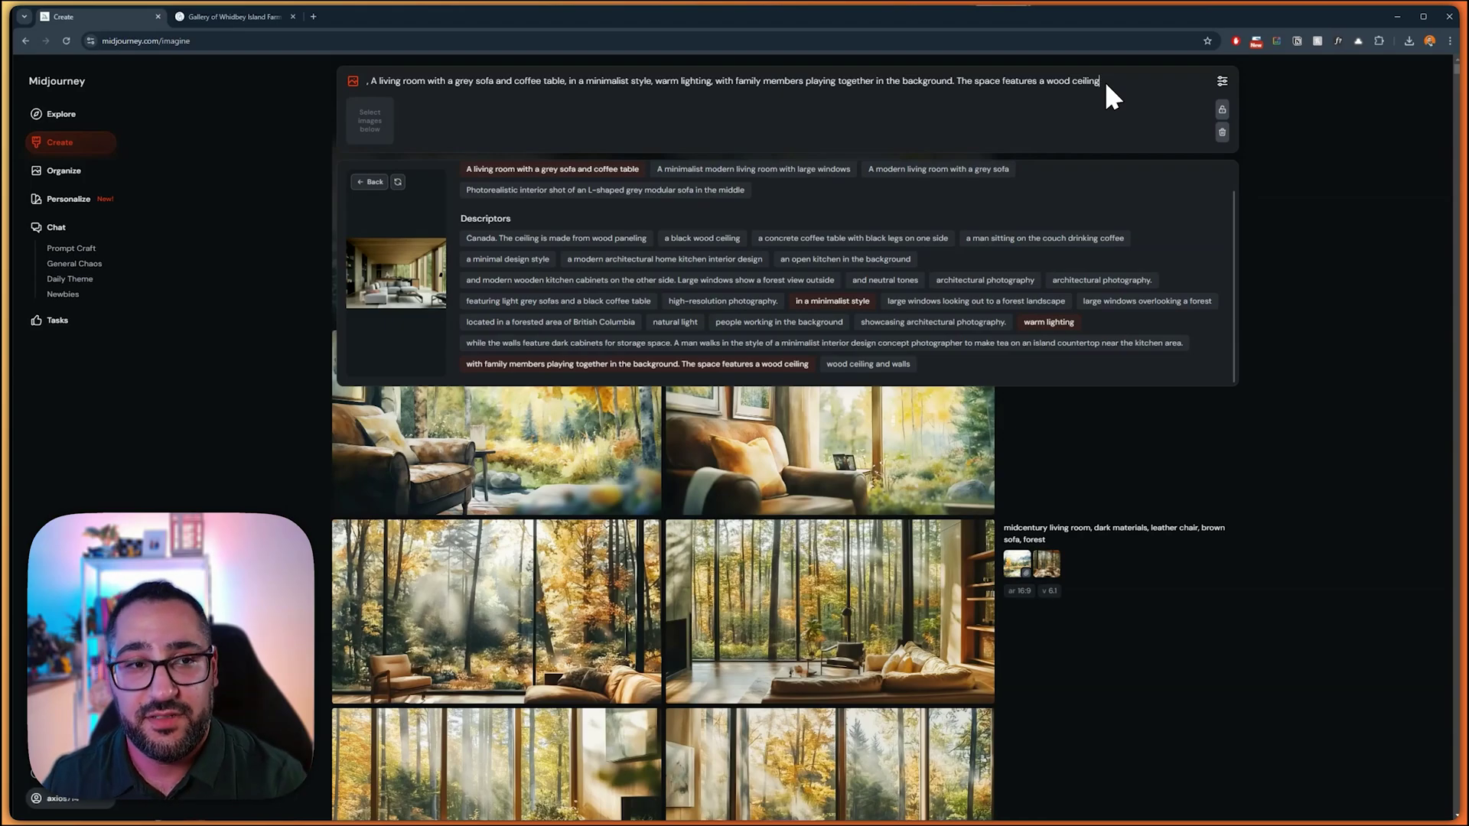
pyautogui.press('Return')
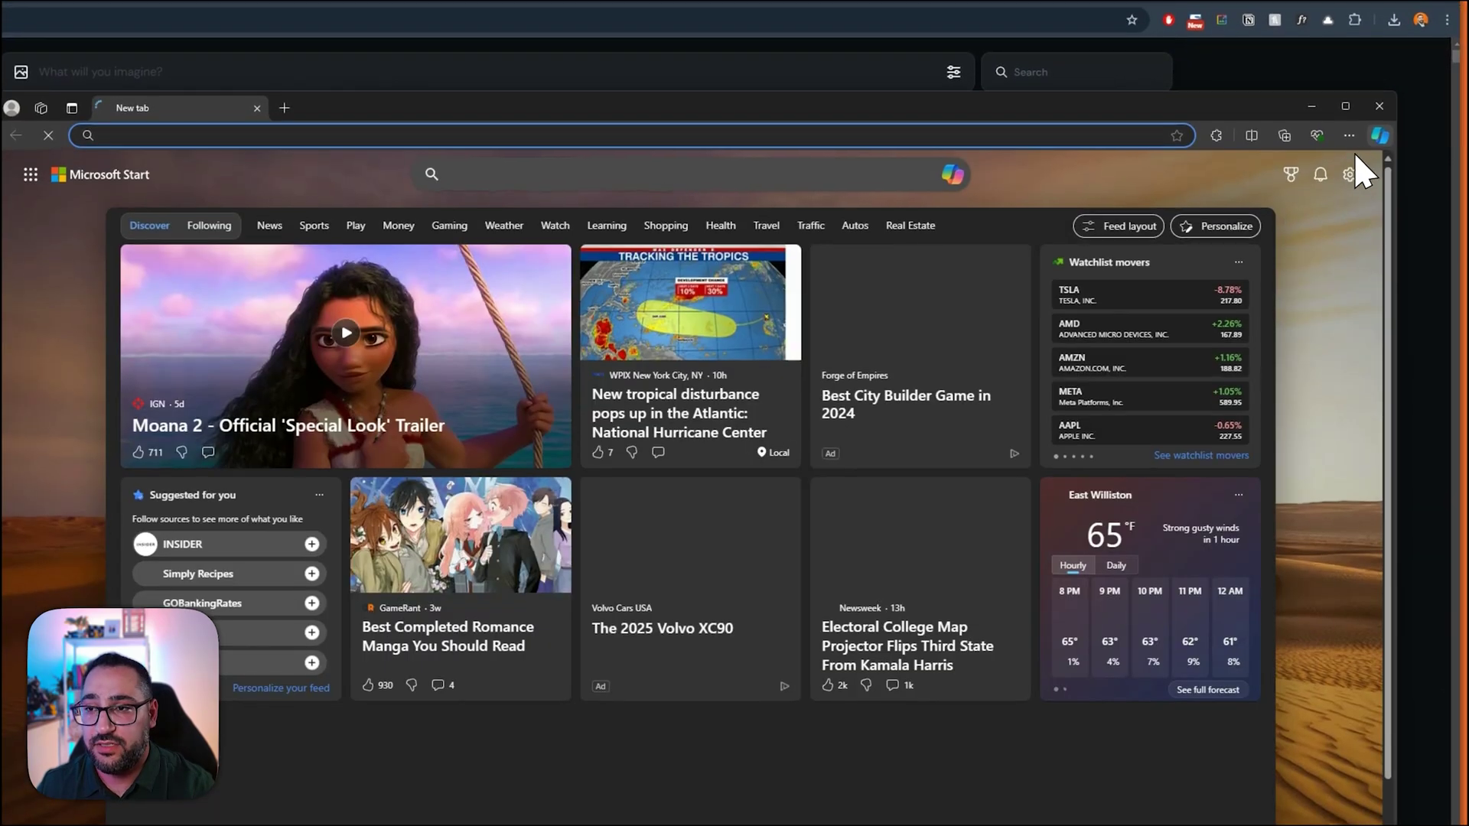
# Step: Paste Copilot's Midjourney-style living-room description, starting 'Create a modern and spacious living room', into the prompt
pyautogui.click(1380, 136)
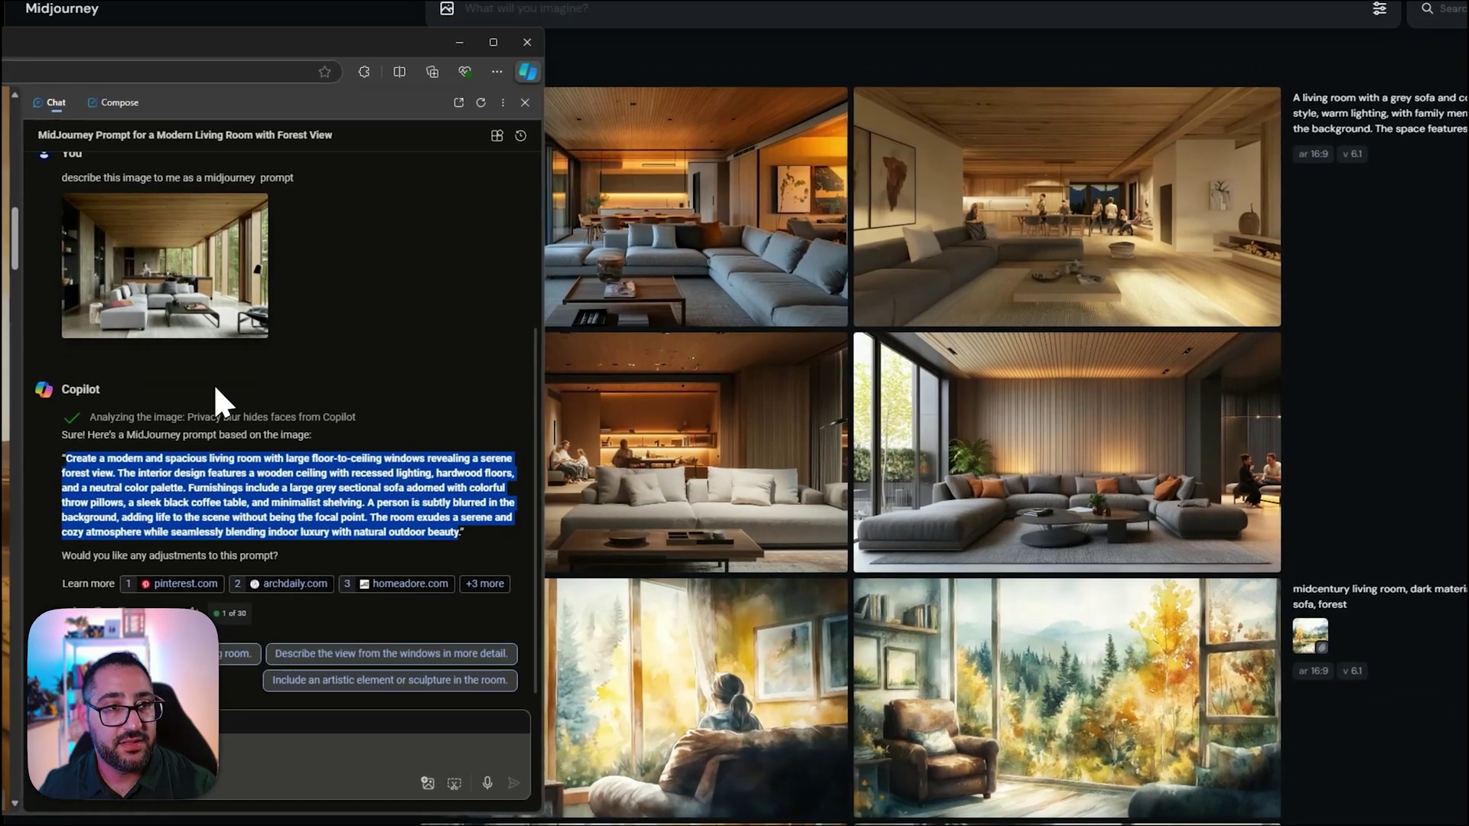
pyautogui.write('Create a modern and spacious living room with large floor-to-ceiling windows revealing a serene forest view. The interior design features a wooden ceiling with recessed lighting, hardwood floors, and a neutral color palette. Furnishings include a large grey sectional sofa adorned with colorful throw pillows, a sleek black coffee table, and minimalist shelving. A person is subtly blurred in the background, adding life to the scene without being the focal point. The room exudes a serene and cozy atmosphere while seamlessly blending indoor luxury with natural outdoor beauty')
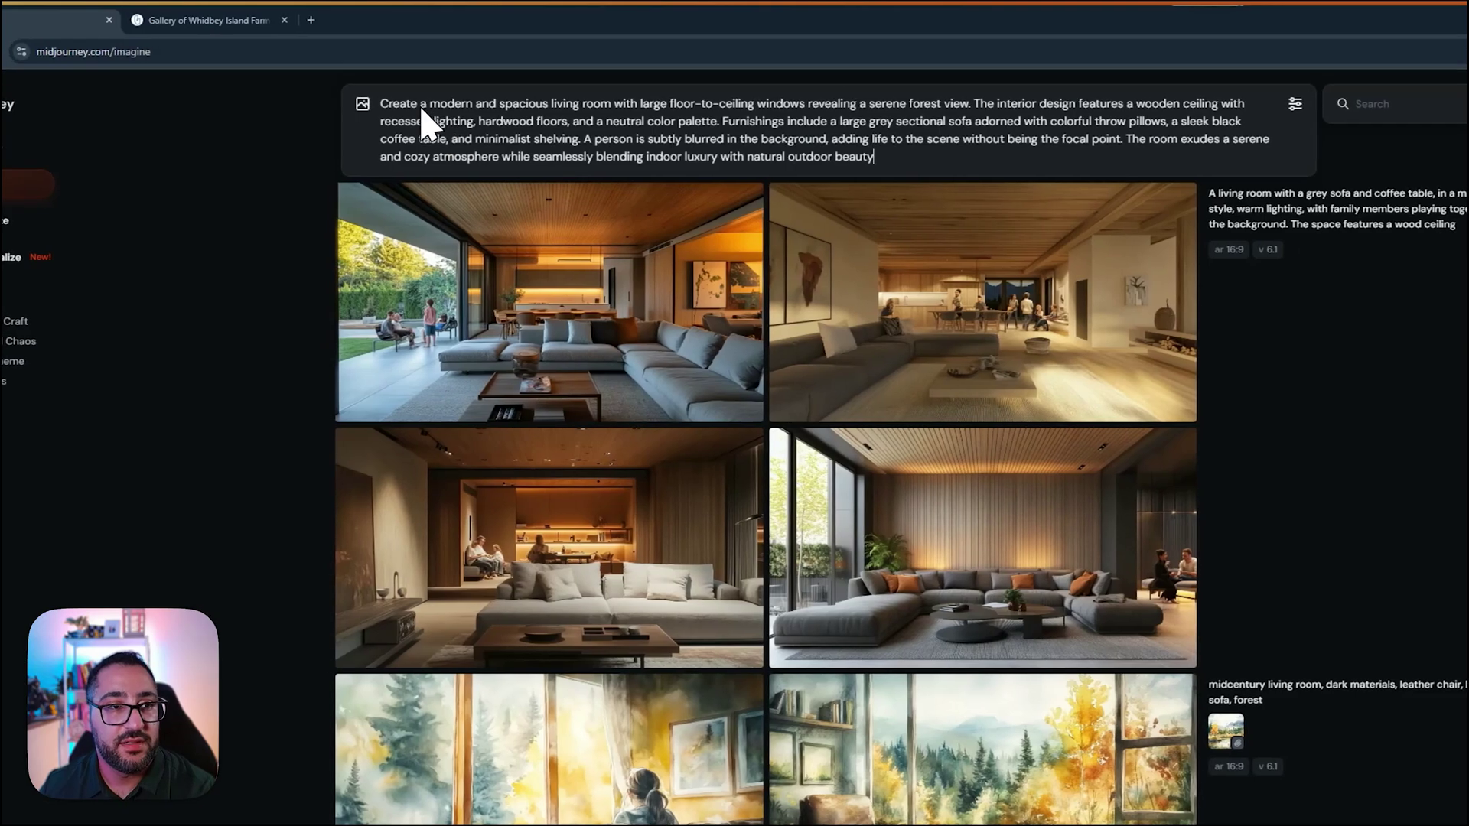
# Step: Submit the pasted living-room prompt without its leading word 'Create', then bring the Midjourney feed forward
pyautogui.moveTo(384, 95); pyautogui.dragTo(406, 108)
pyautogui.press('BackSpace')
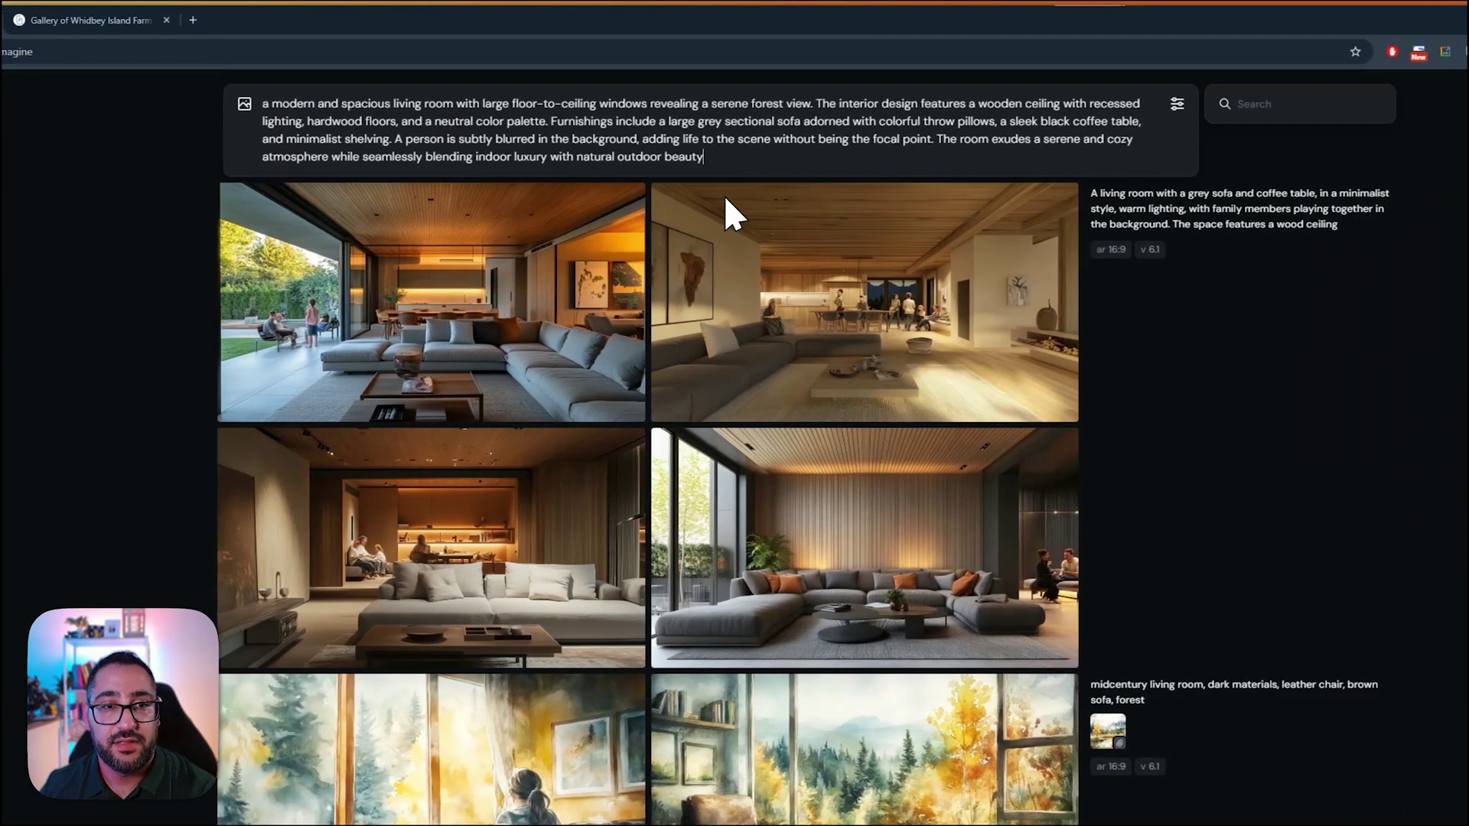
pyautogui.press('Return')
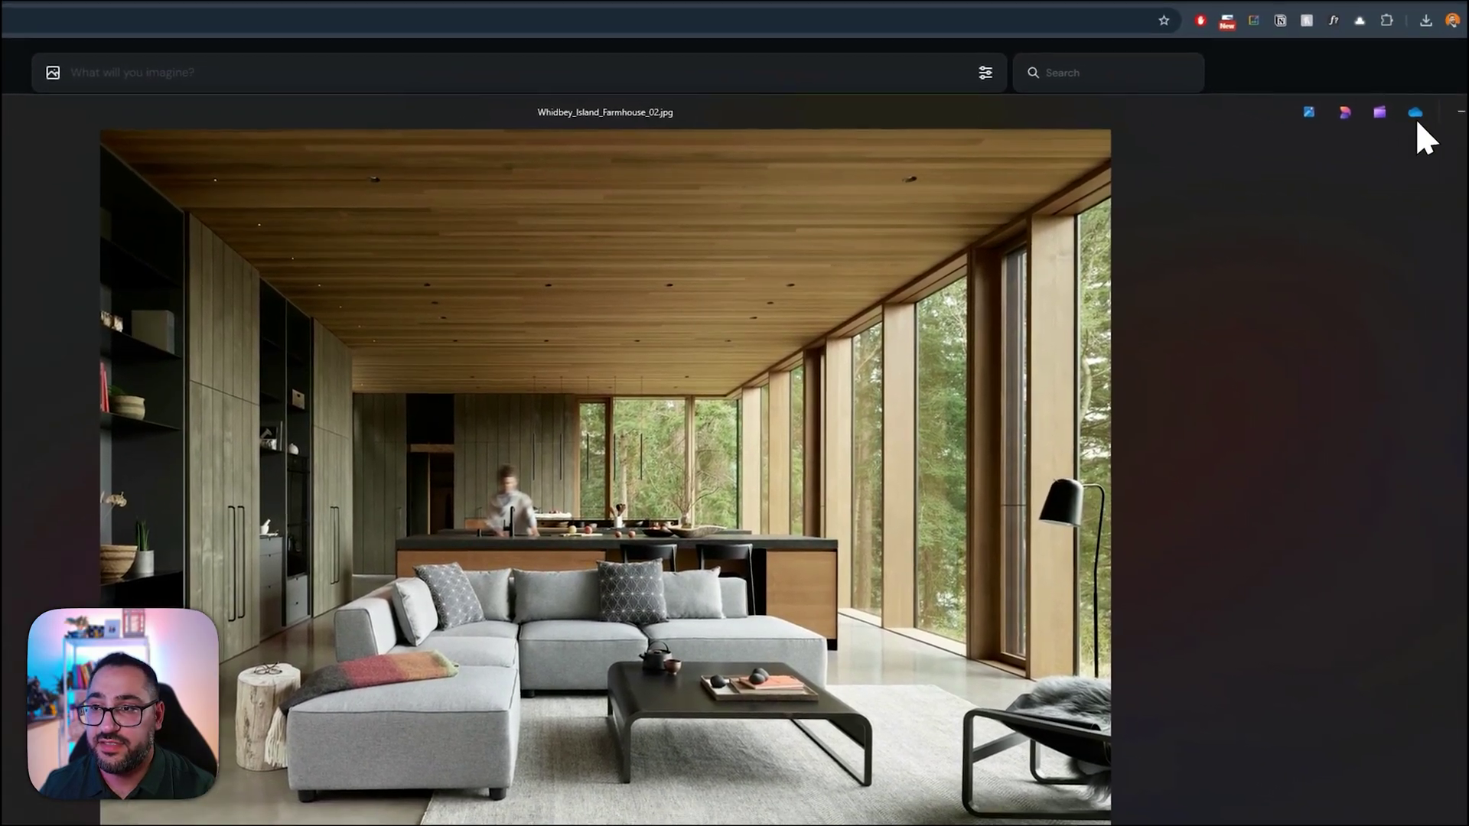
pyautogui.moveTo(1421, 131); pyautogui.dragTo(130, 348)
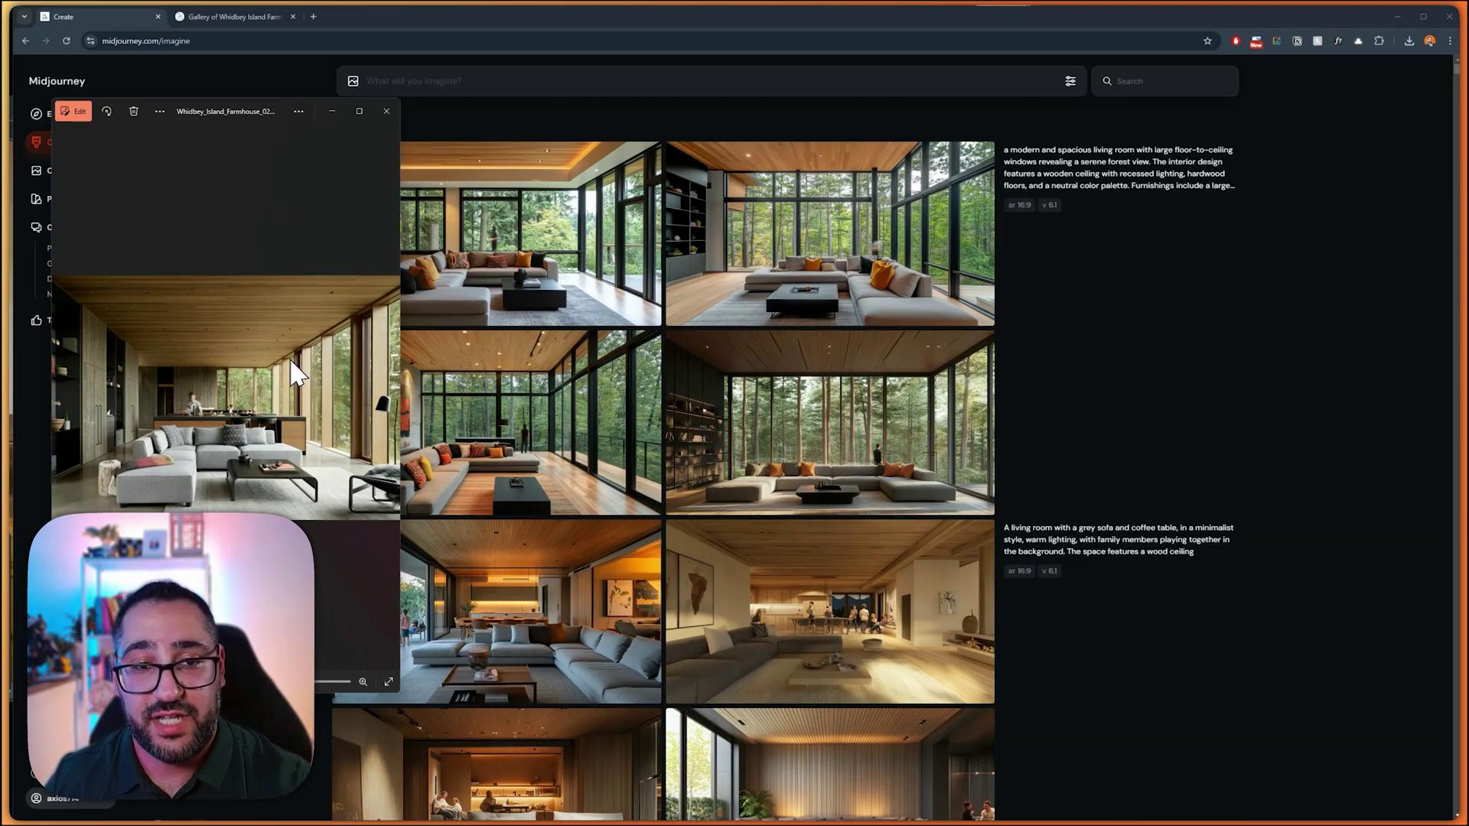
pyautogui.click(1113, 184)
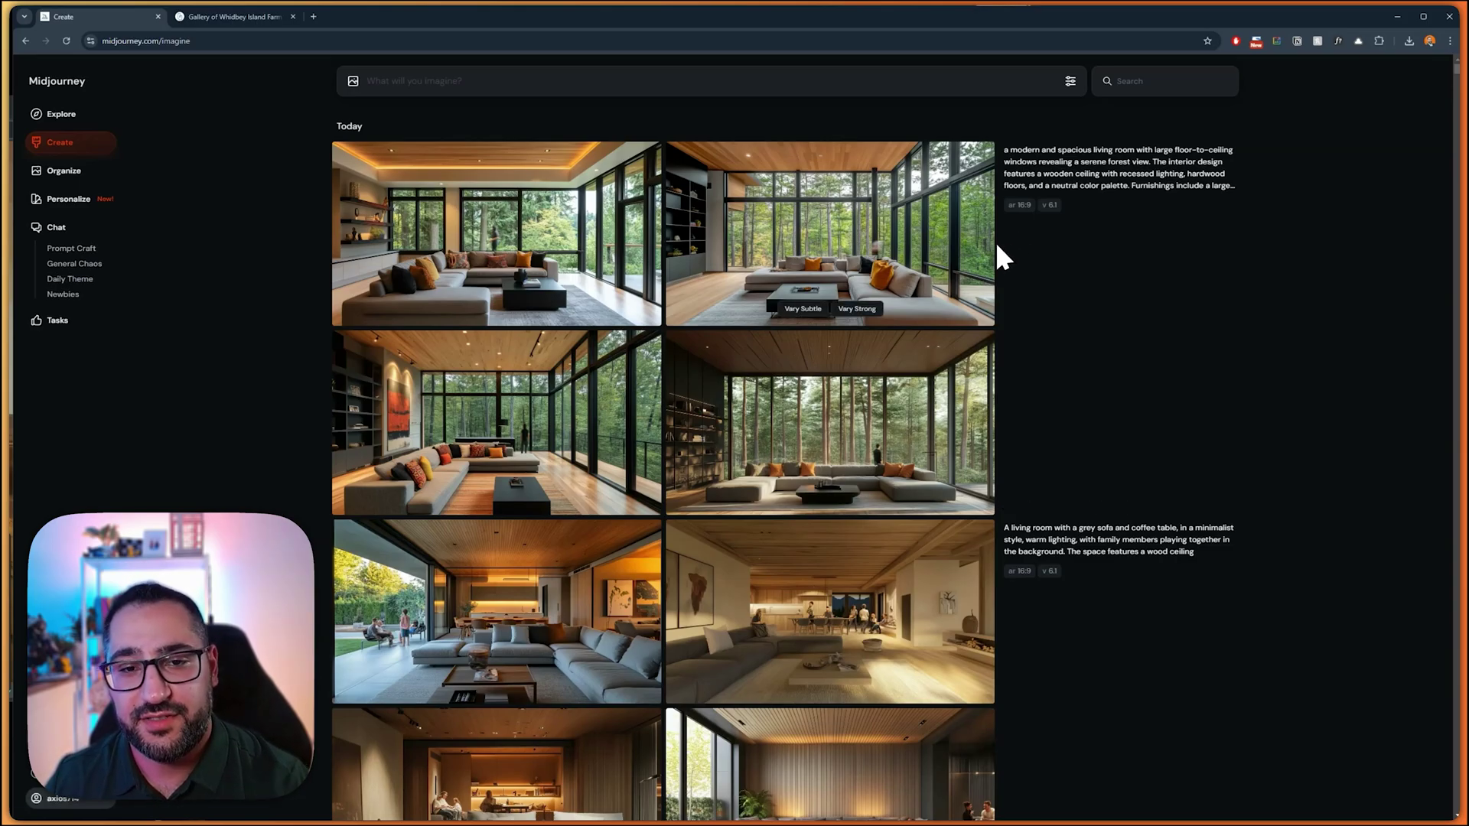
# Step: Generate a Vary Strong variation of the midcentury forest living room render
pyautogui.scroll(-5, 995, 242)
pyautogui.scroll(-15, 985, 230)
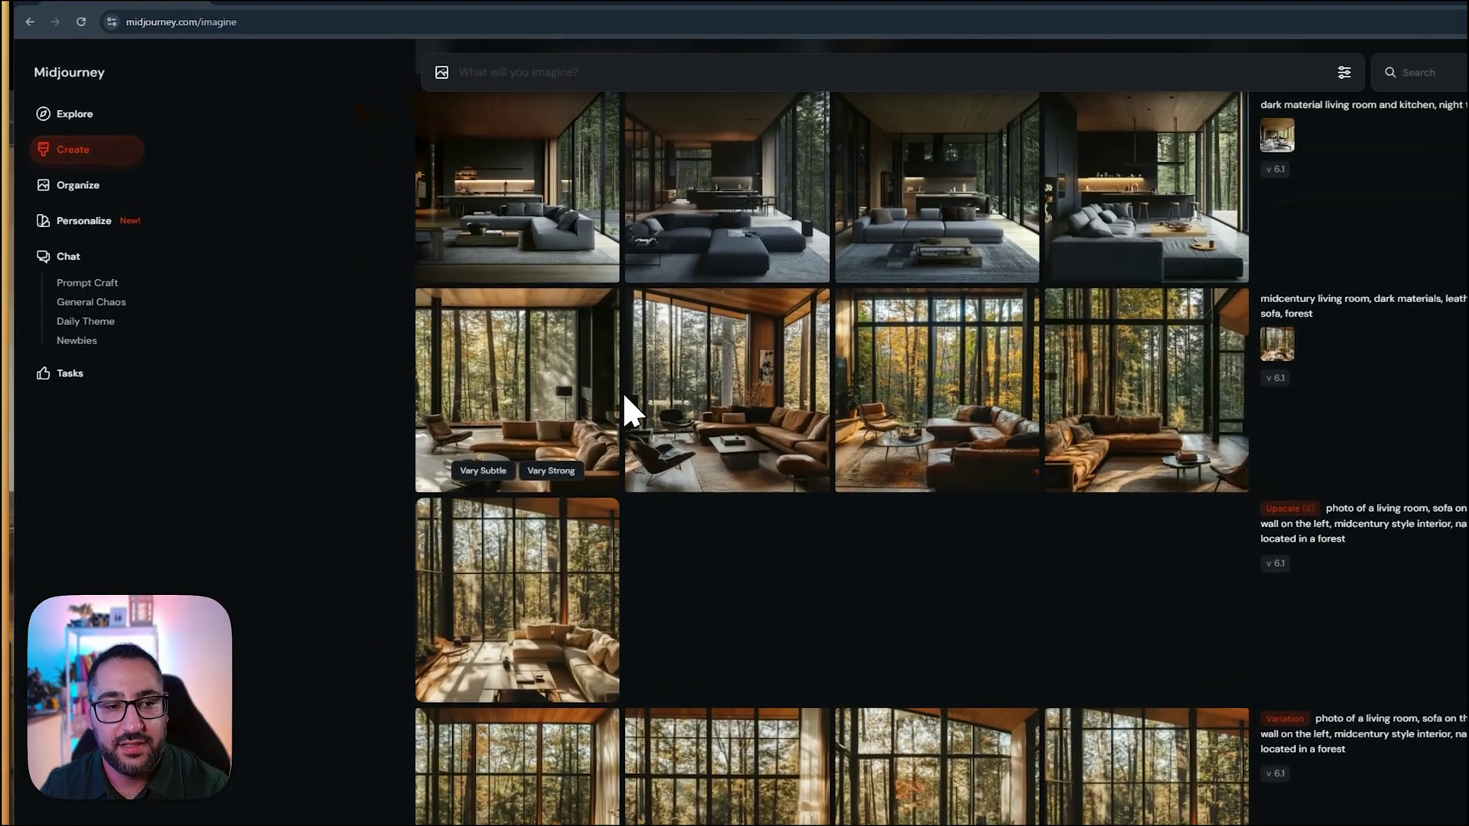
pyautogui.click(486, 350)
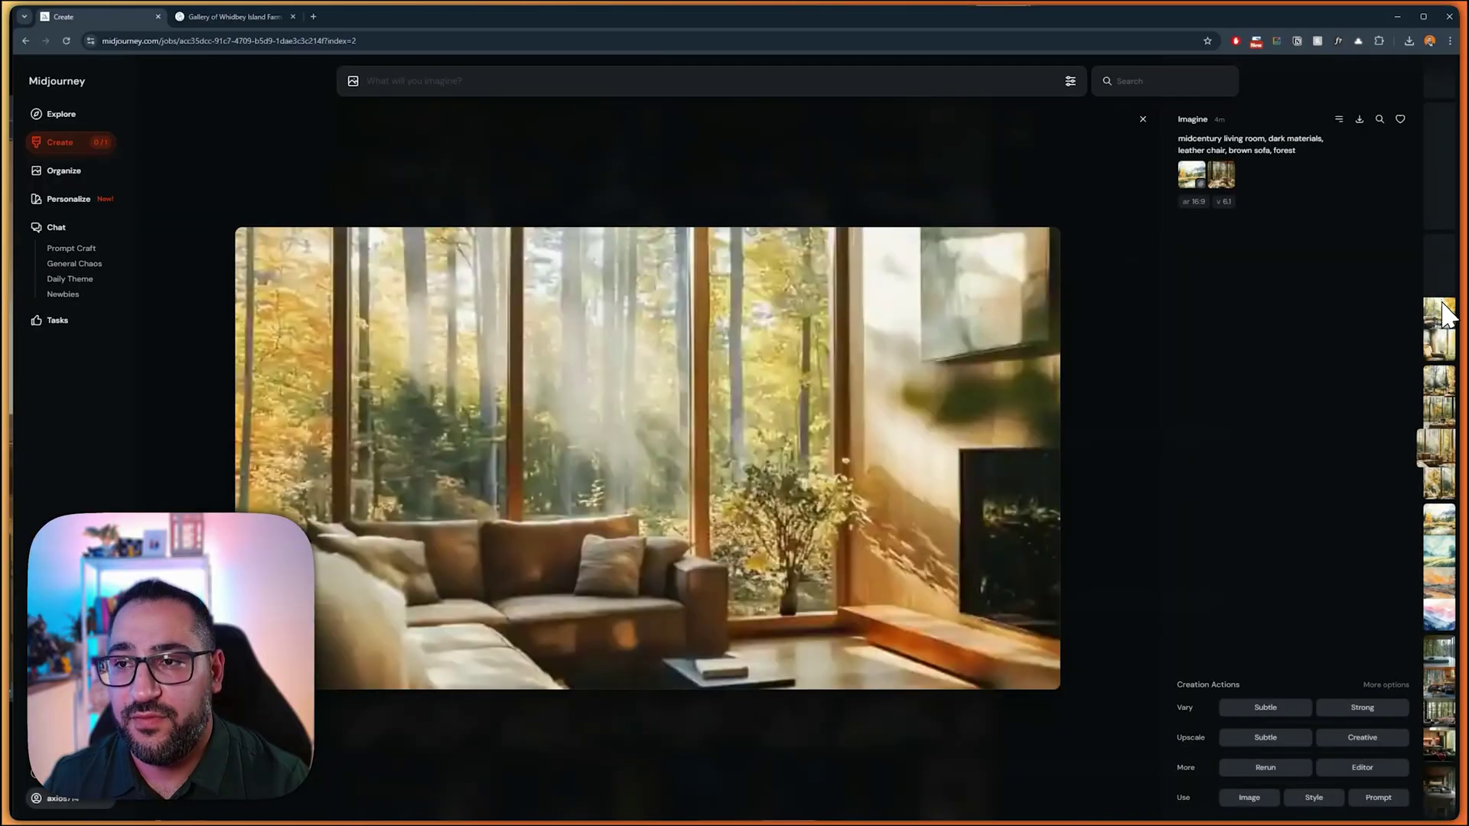
pyautogui.click(1324, 696)
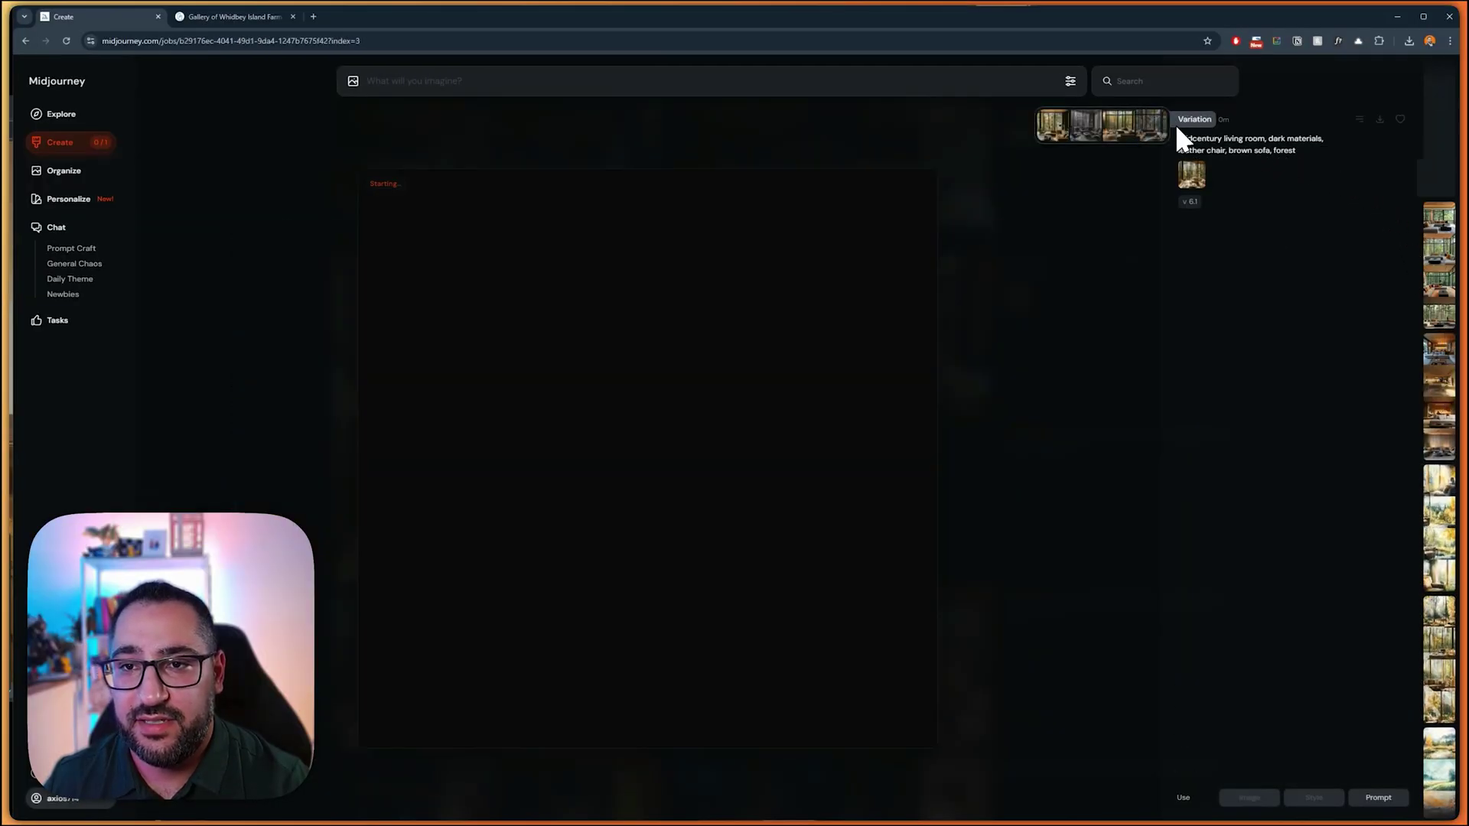
pyautogui.press('Escape')
# Step: Reuse the variation's prompt, replacing 'dark' with 'light' and 'forest' with 'NYC, apartment', and submit
pyautogui.scroll(2, 1063, 184)
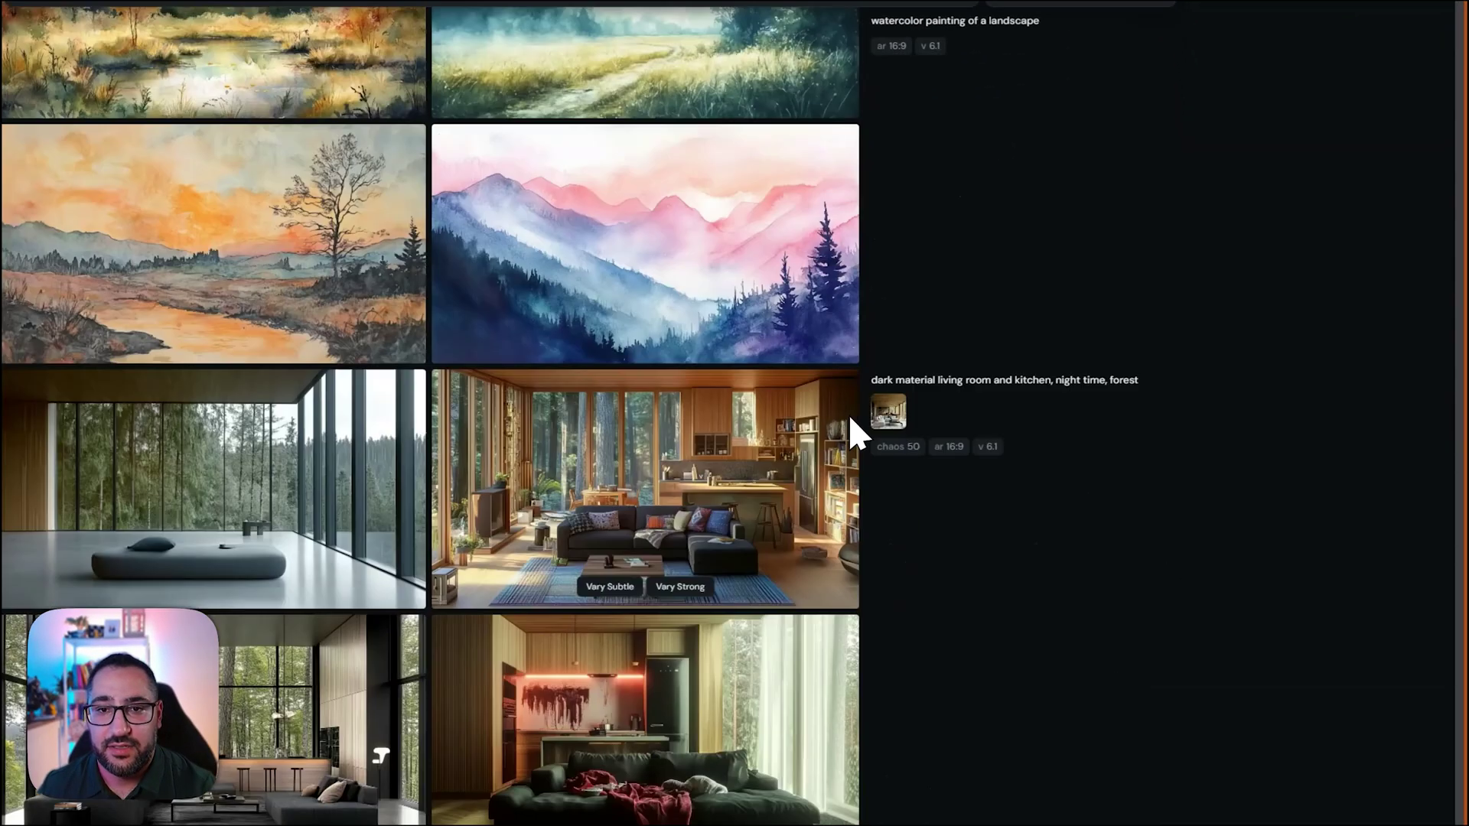
pyautogui.scroll(10, 856, 433)
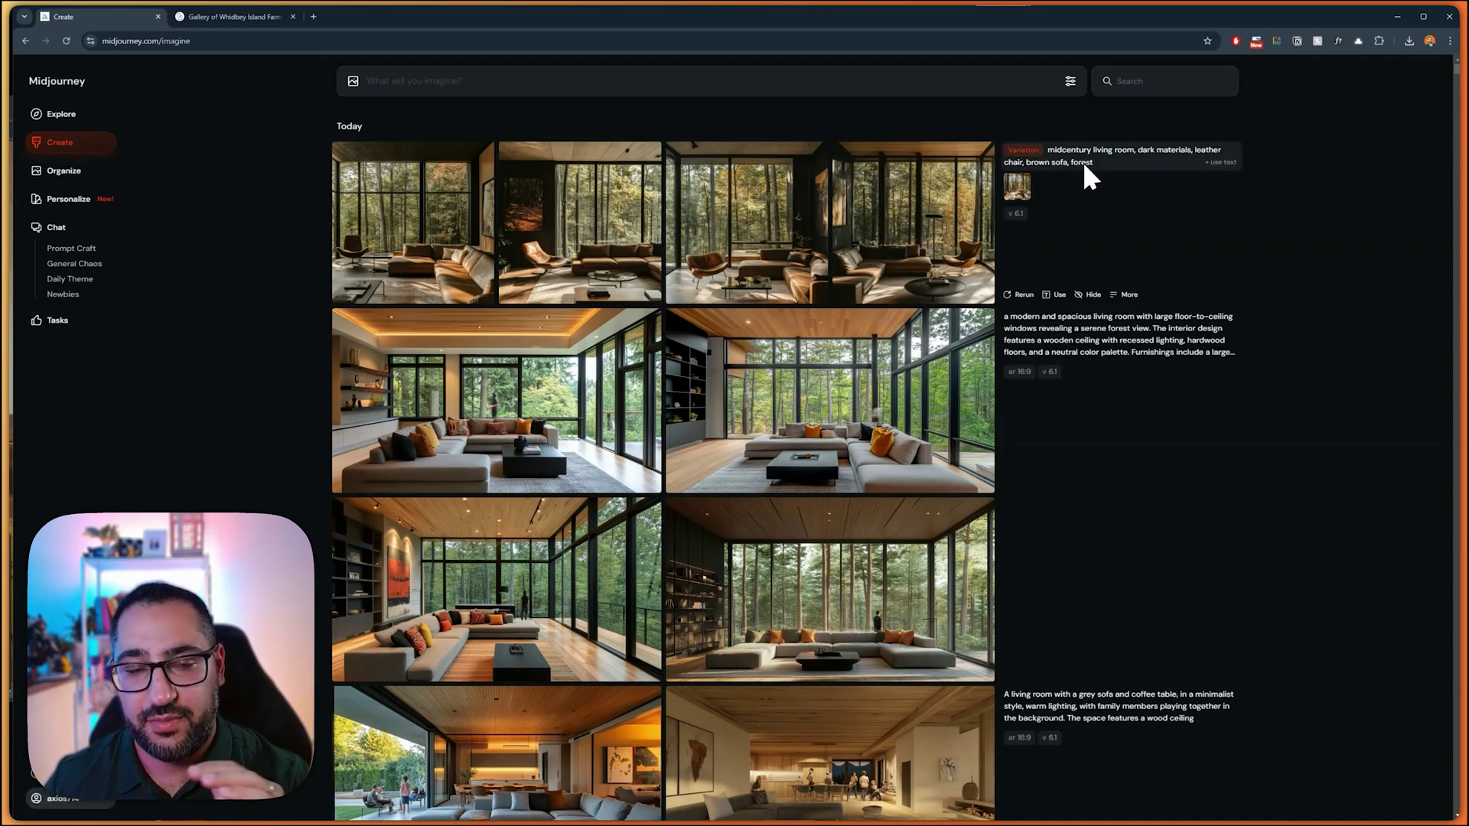
pyautogui.click(1058, 297)
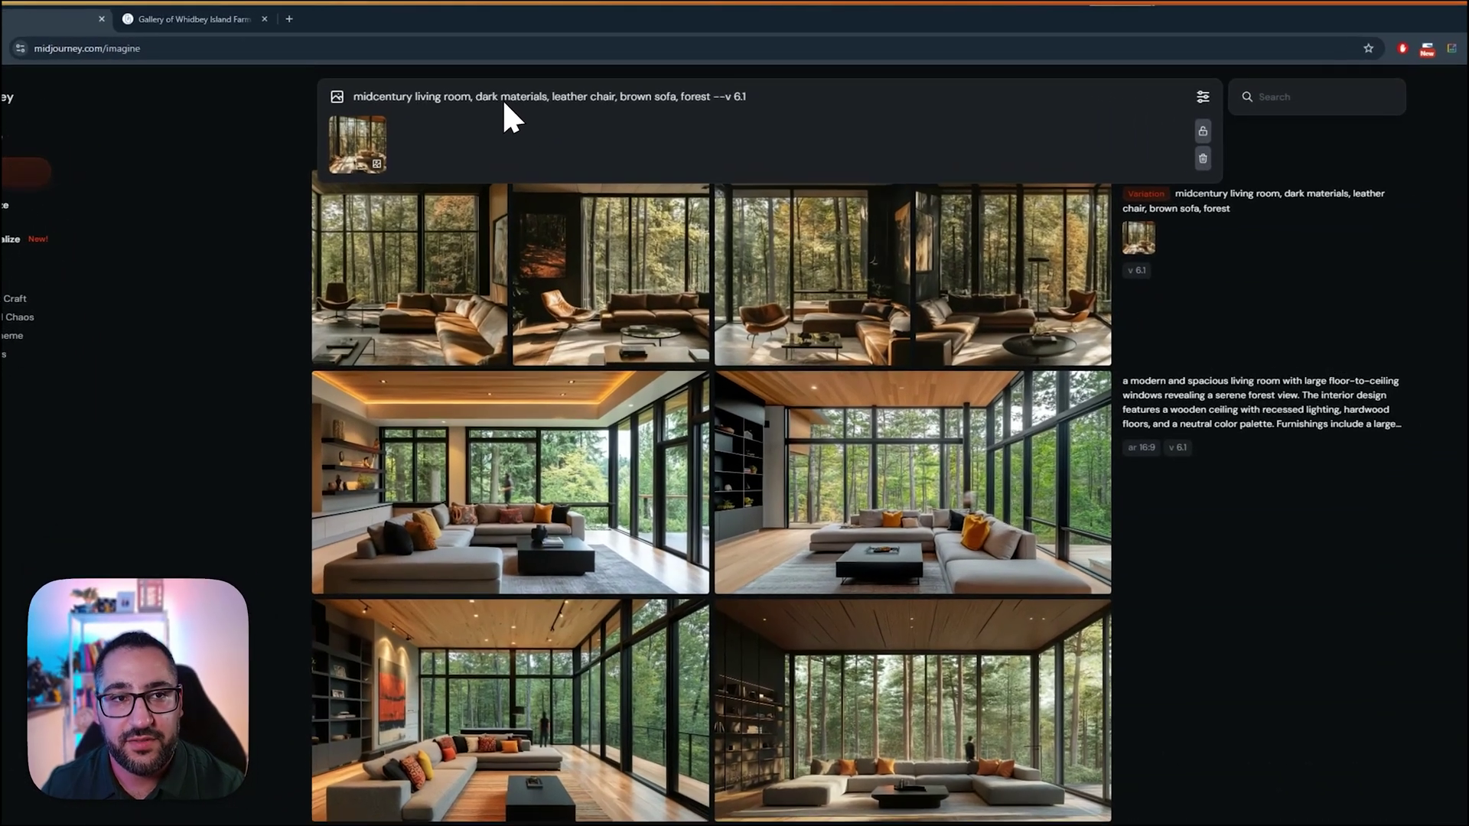
pyautogui.doubleClick(477, 81)
pyautogui.press('BackSpace')
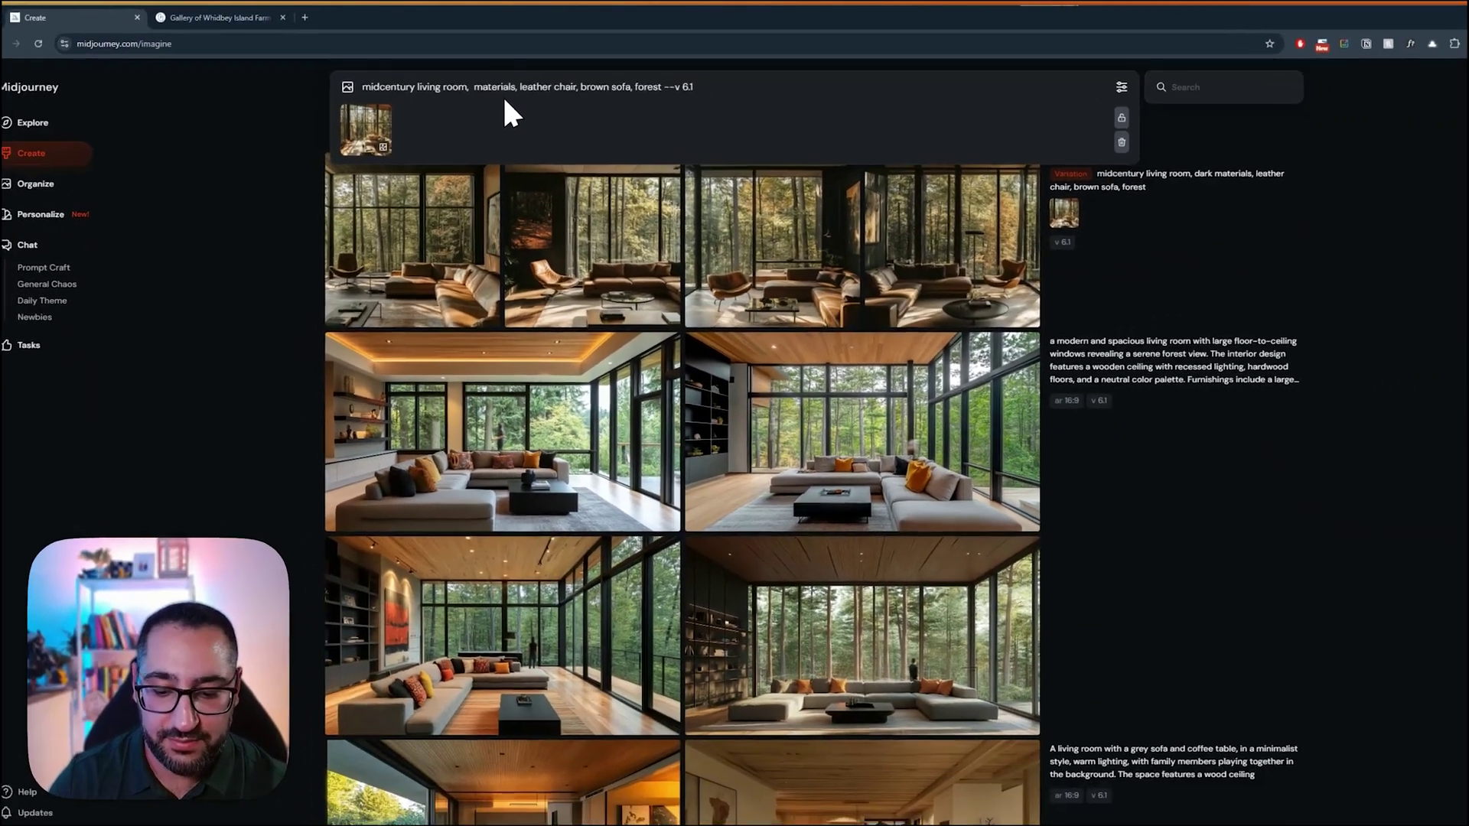
pyautogui.write('light')
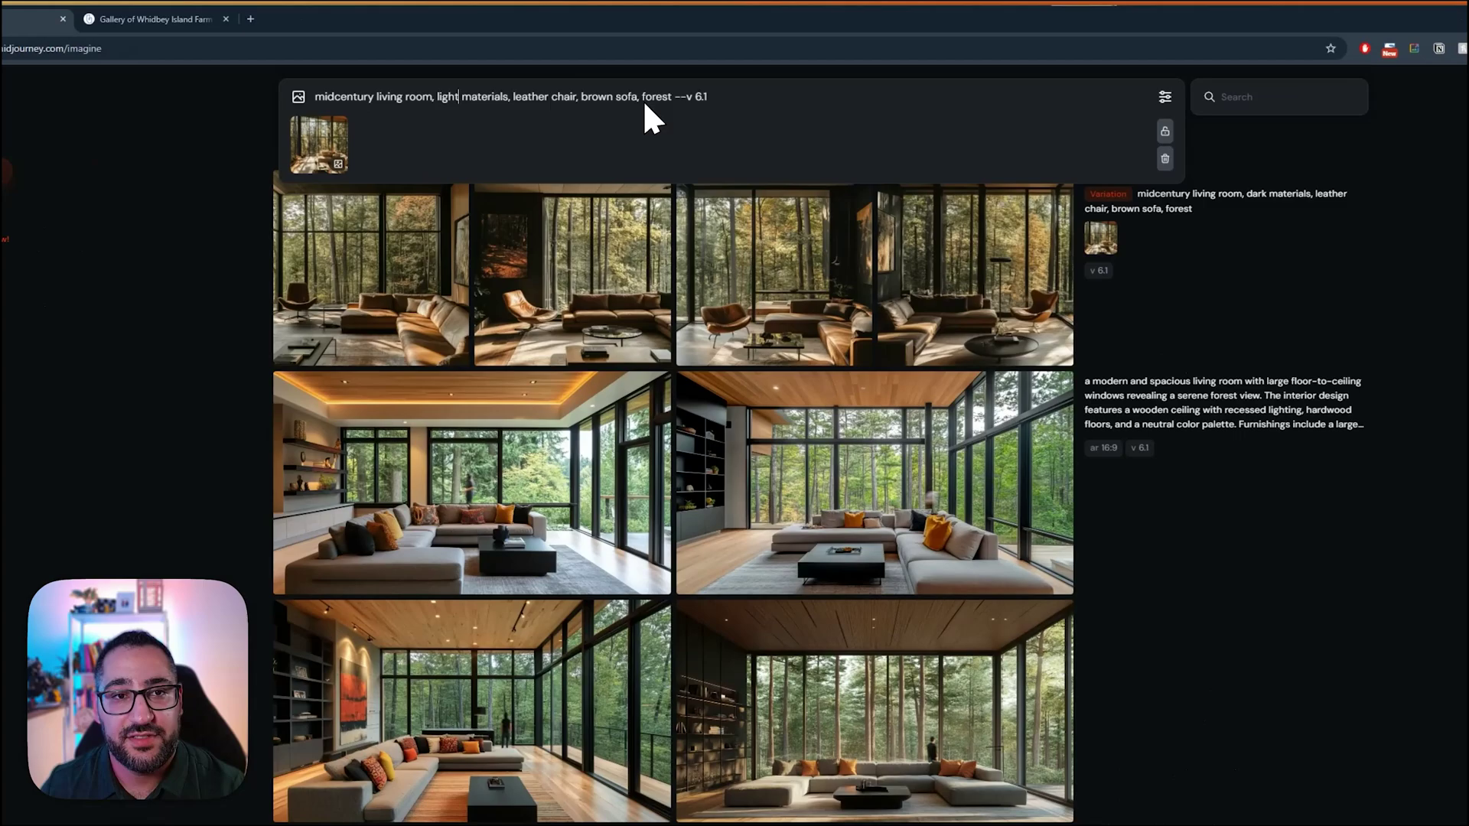
pyautogui.doubleClick(655, 98)
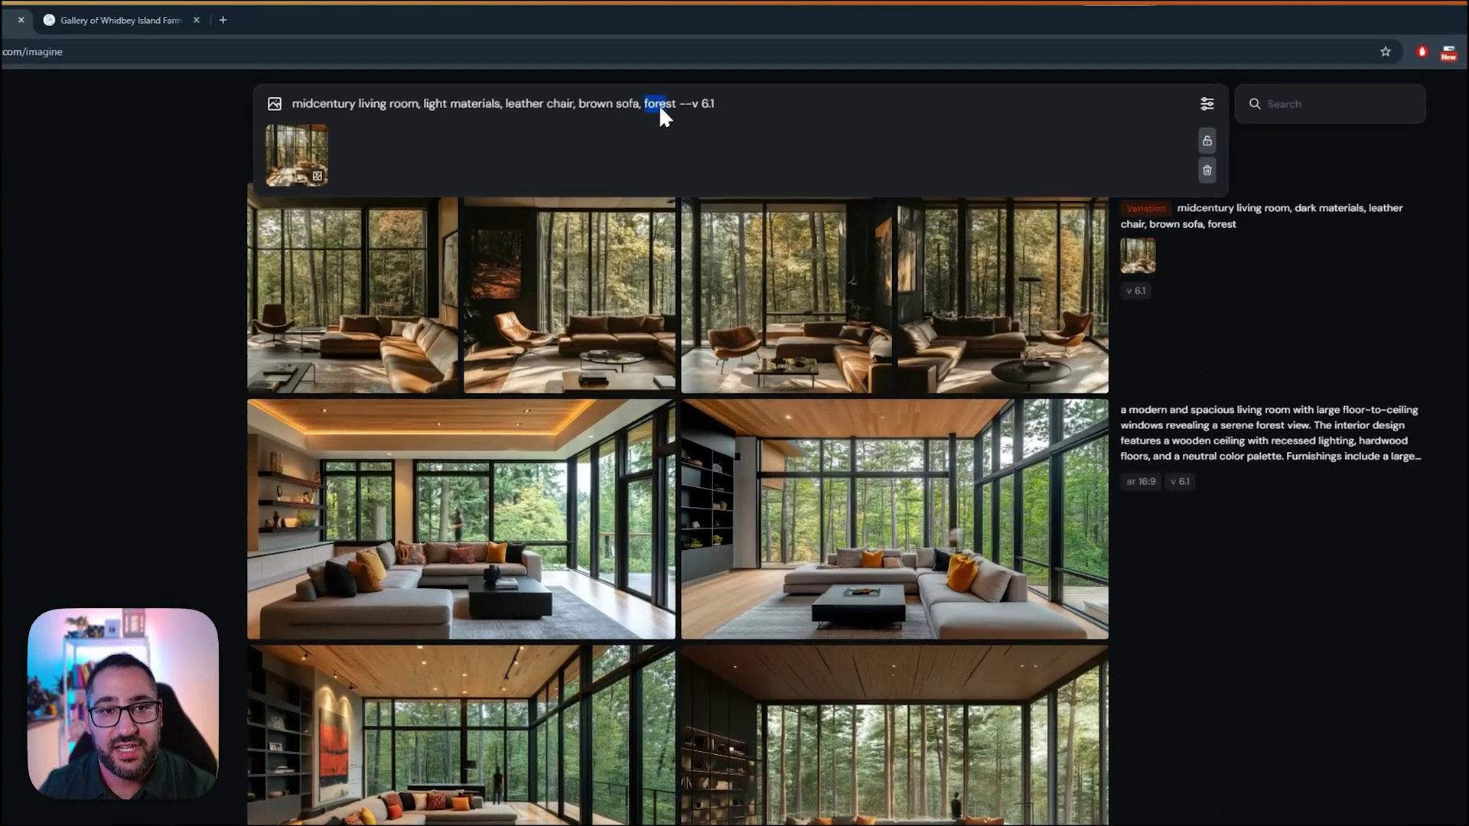
pyautogui.write('NYC, apartment')
pyautogui.press('Return')
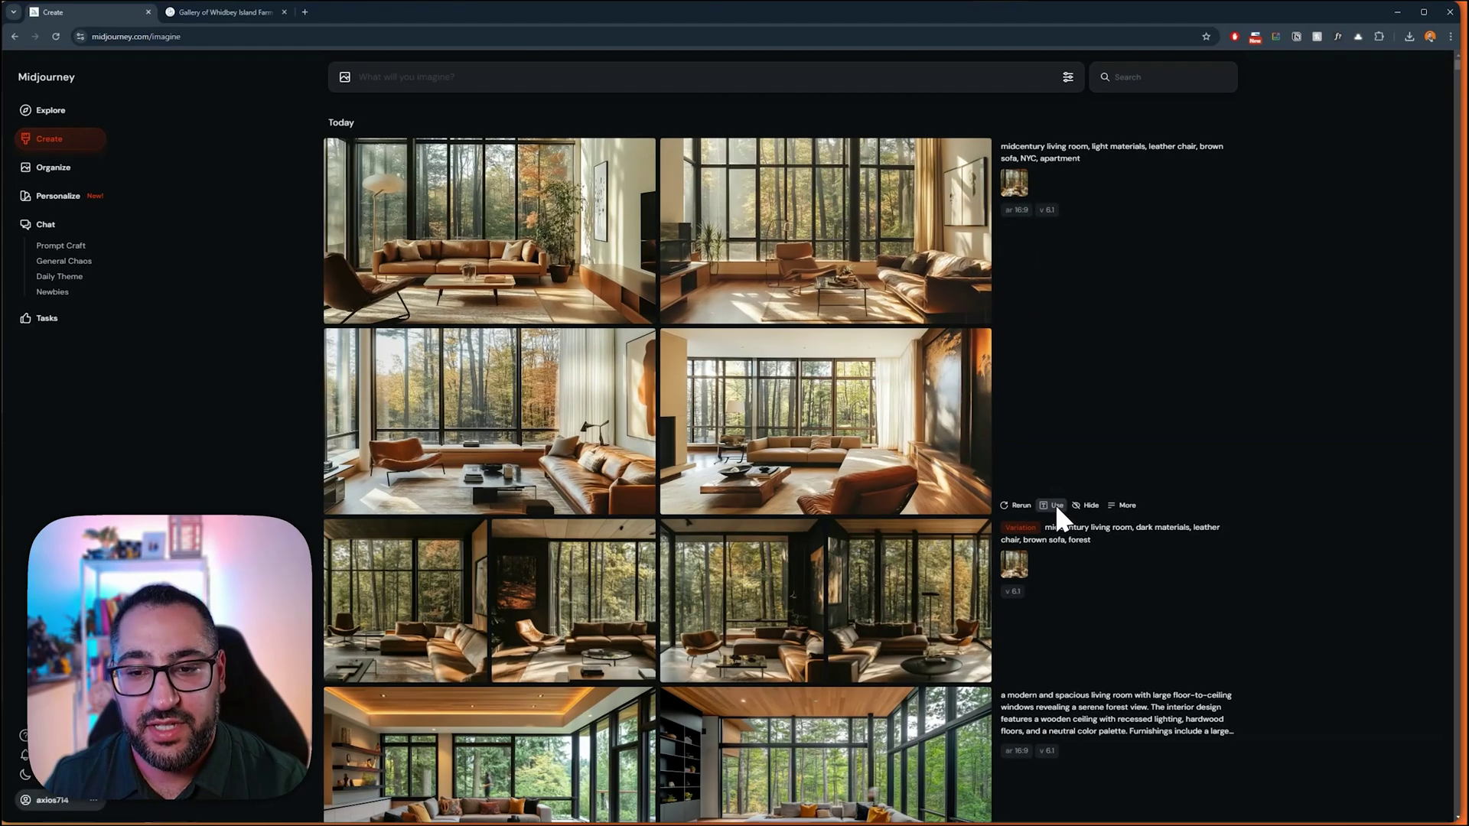
# Step: Resubmit the light-materials NYC apartment prompt with the forest image reference removed
pyautogui.click(1057, 506)
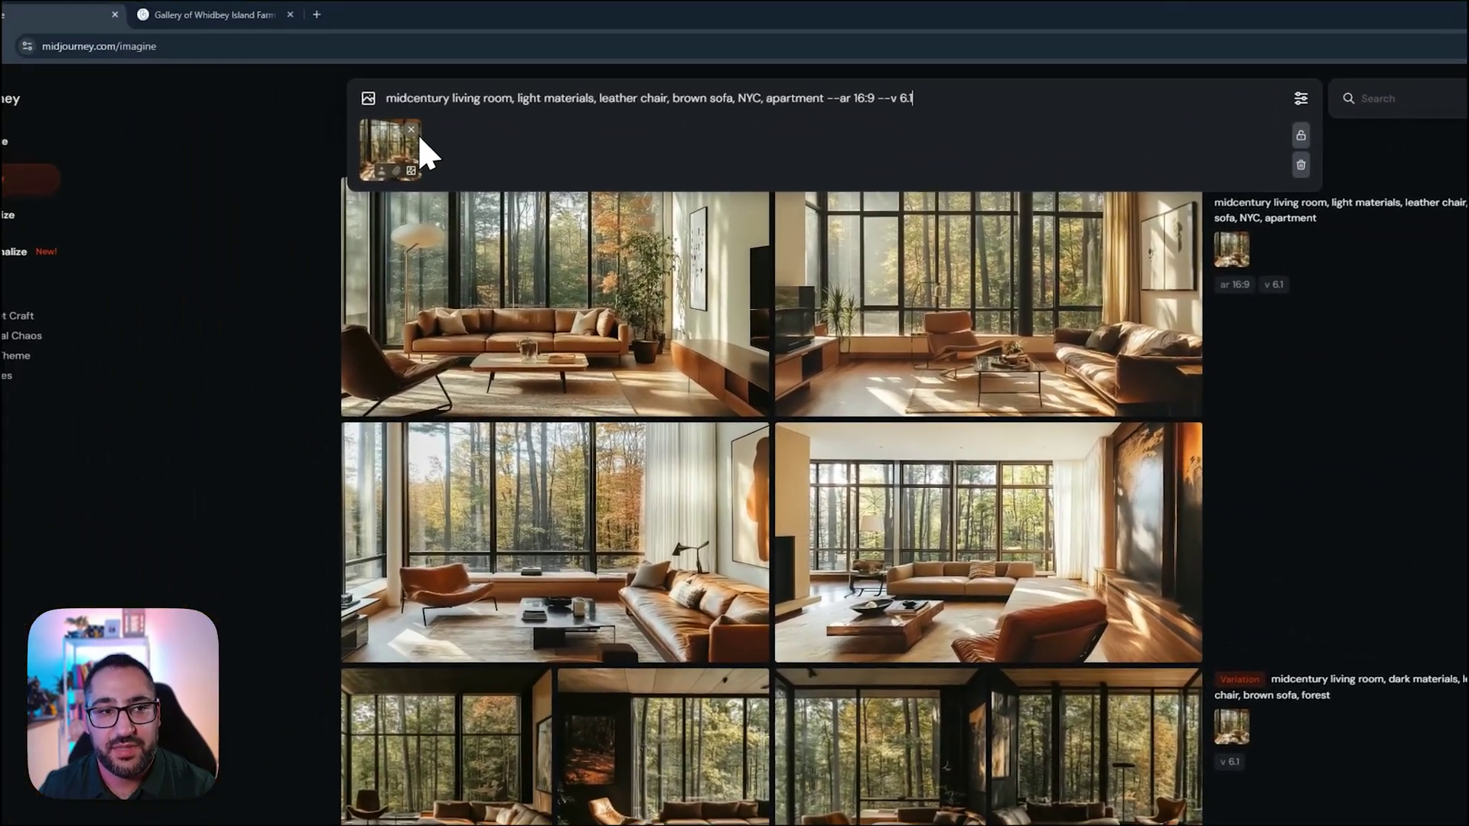
pyautogui.click(270, 60)
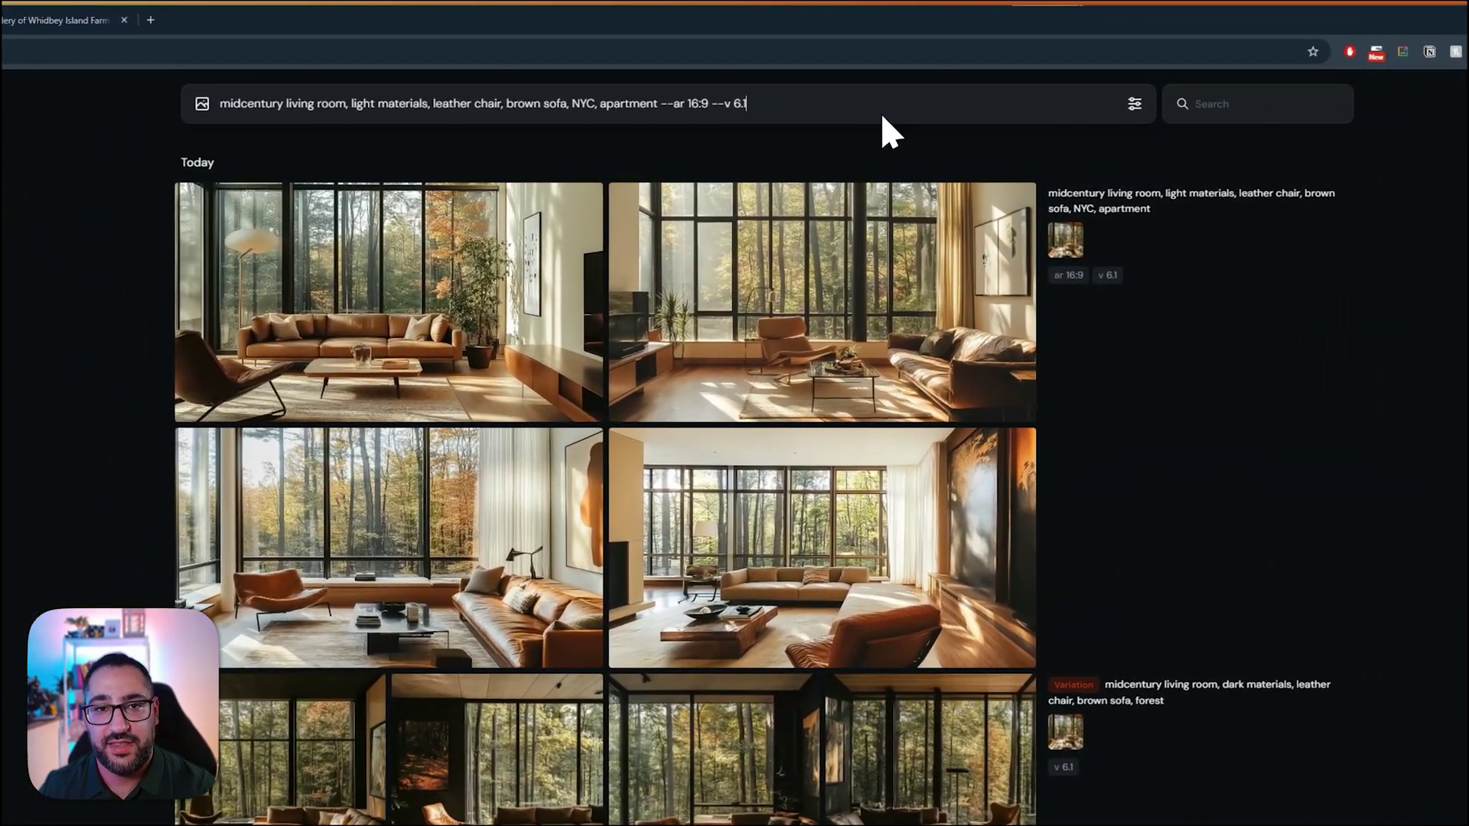
pyautogui.press('Return')
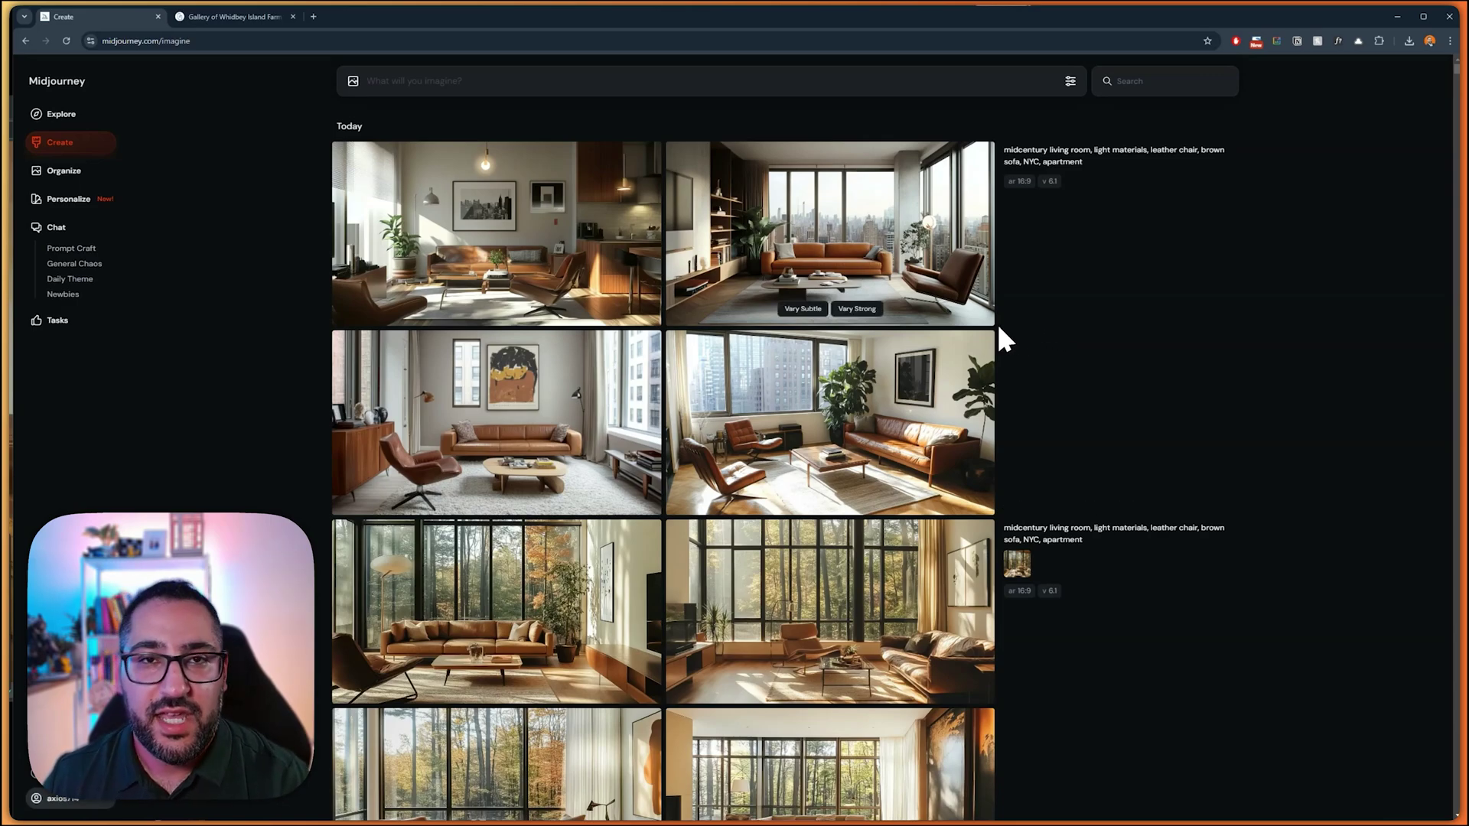
# Step: Create a new folder named 'Residence_Option 01' on the Organize page
pyautogui.click(58, 168)
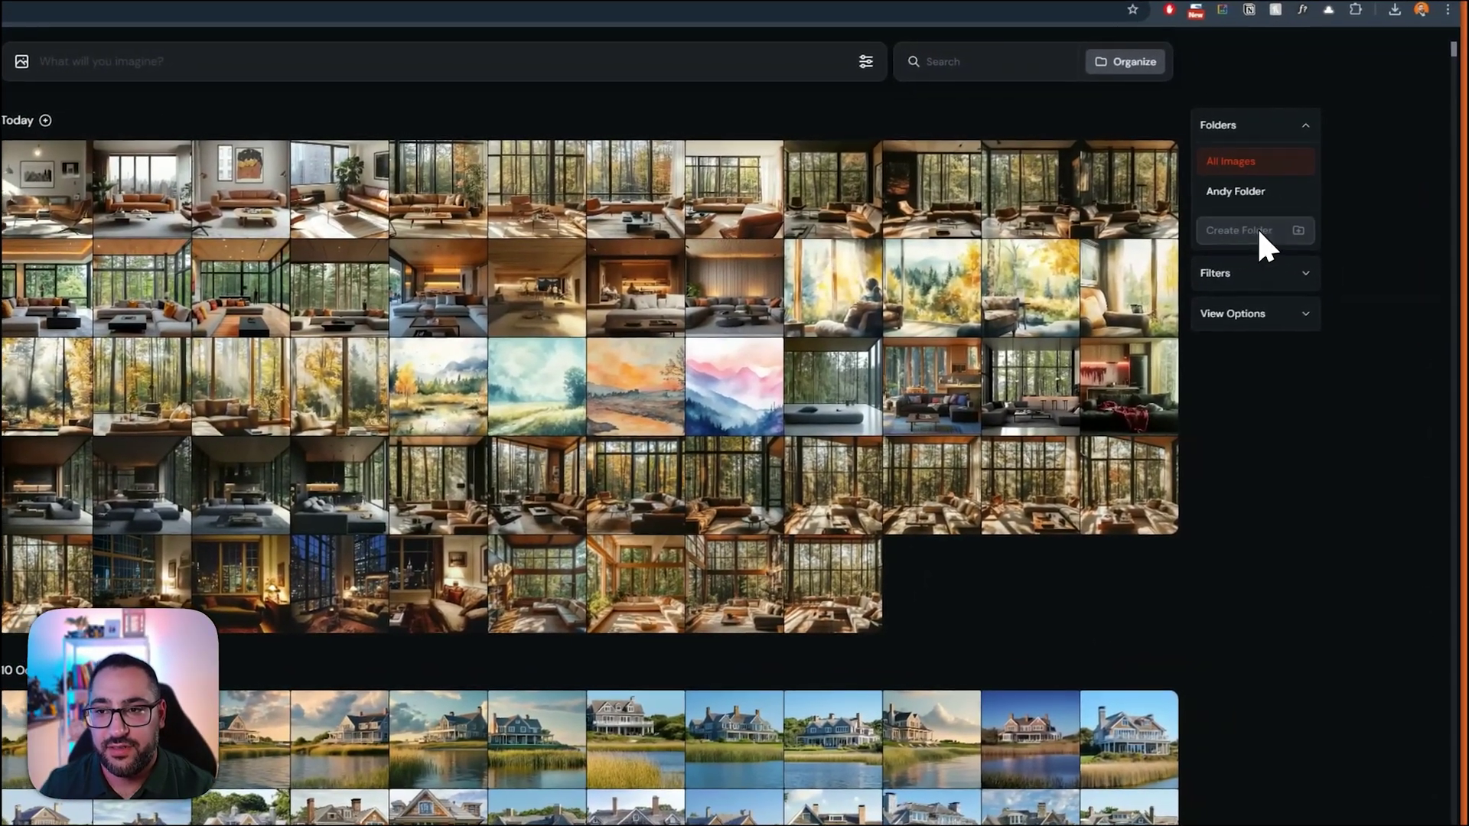
pyautogui.click(1261, 223)
pyautogui.write('Optiop')
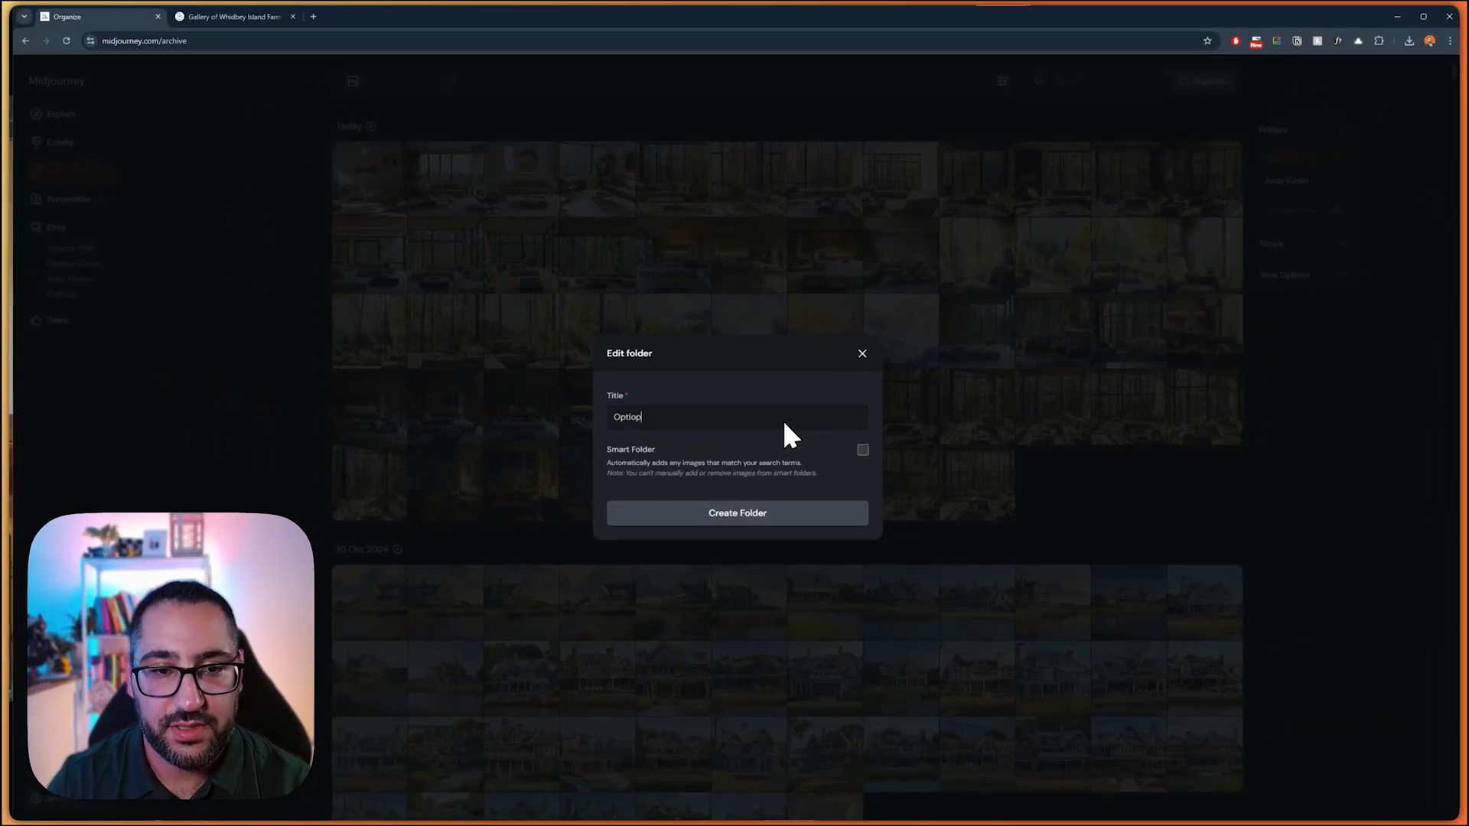
pyautogui.press('BackSpace')
pyautogui.write('n 01')
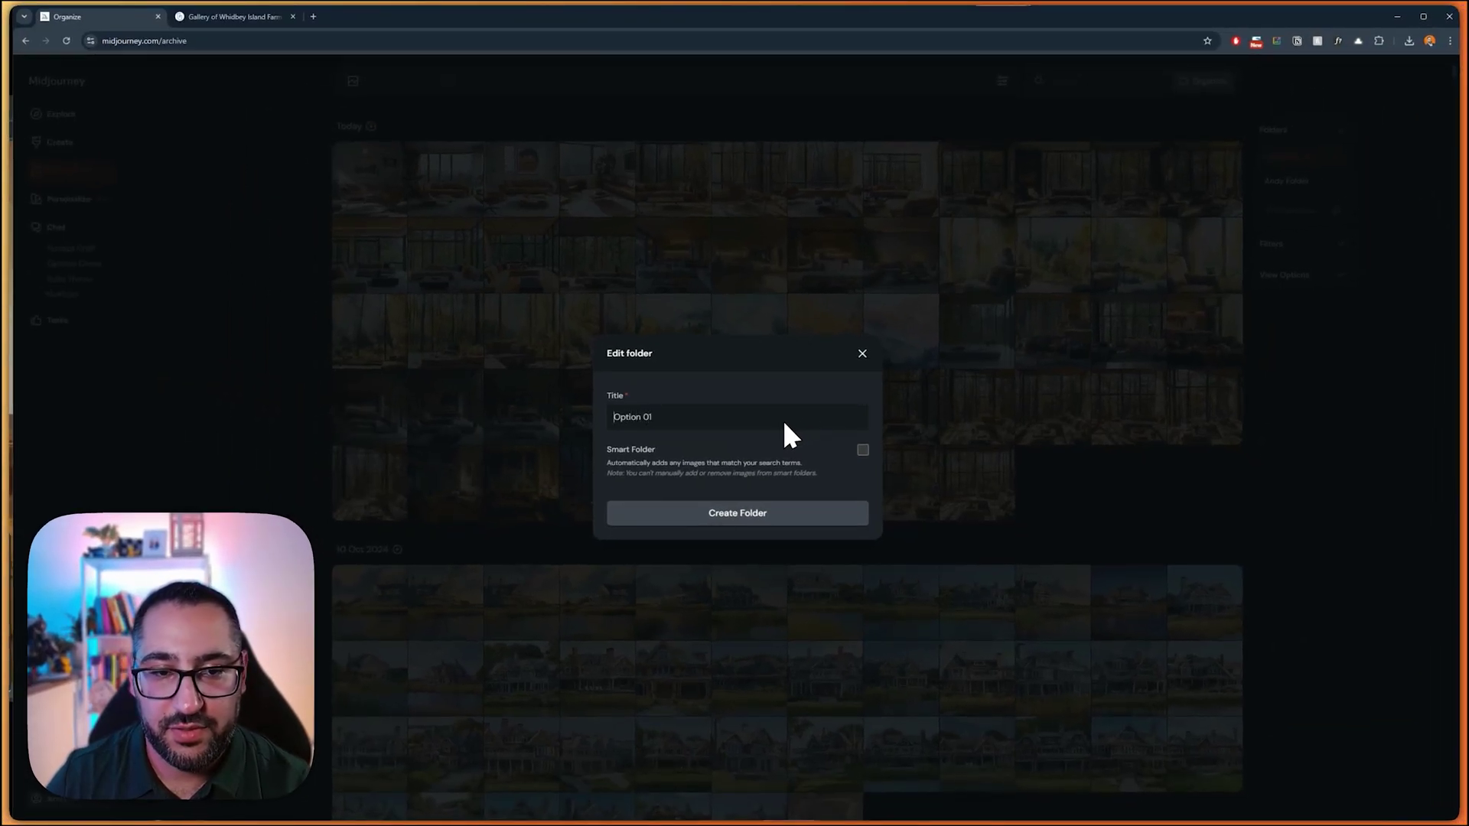
pyautogui.press('Home')
pyautogui.write('Residence_')
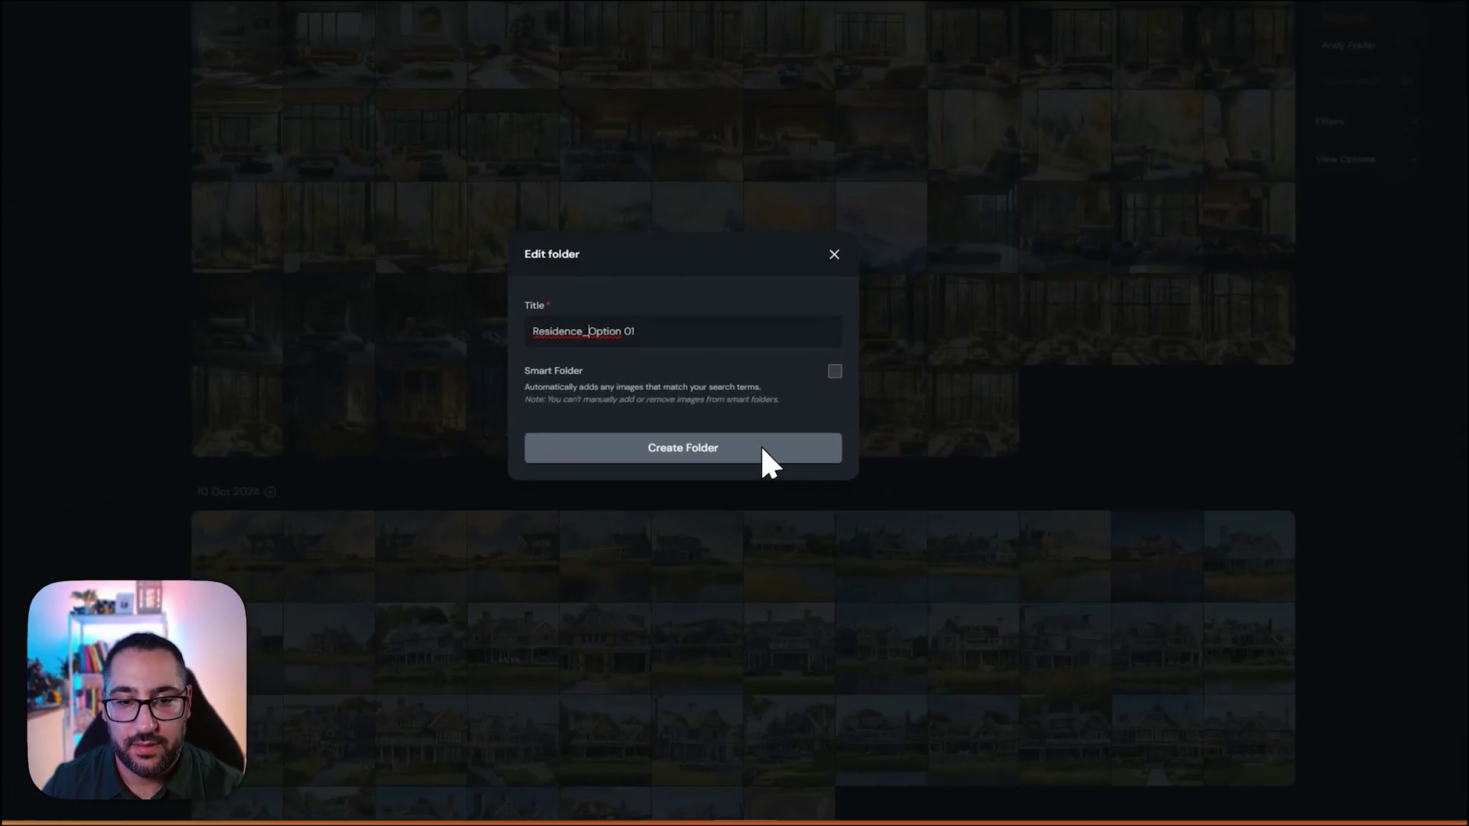
pyautogui.click(799, 512)
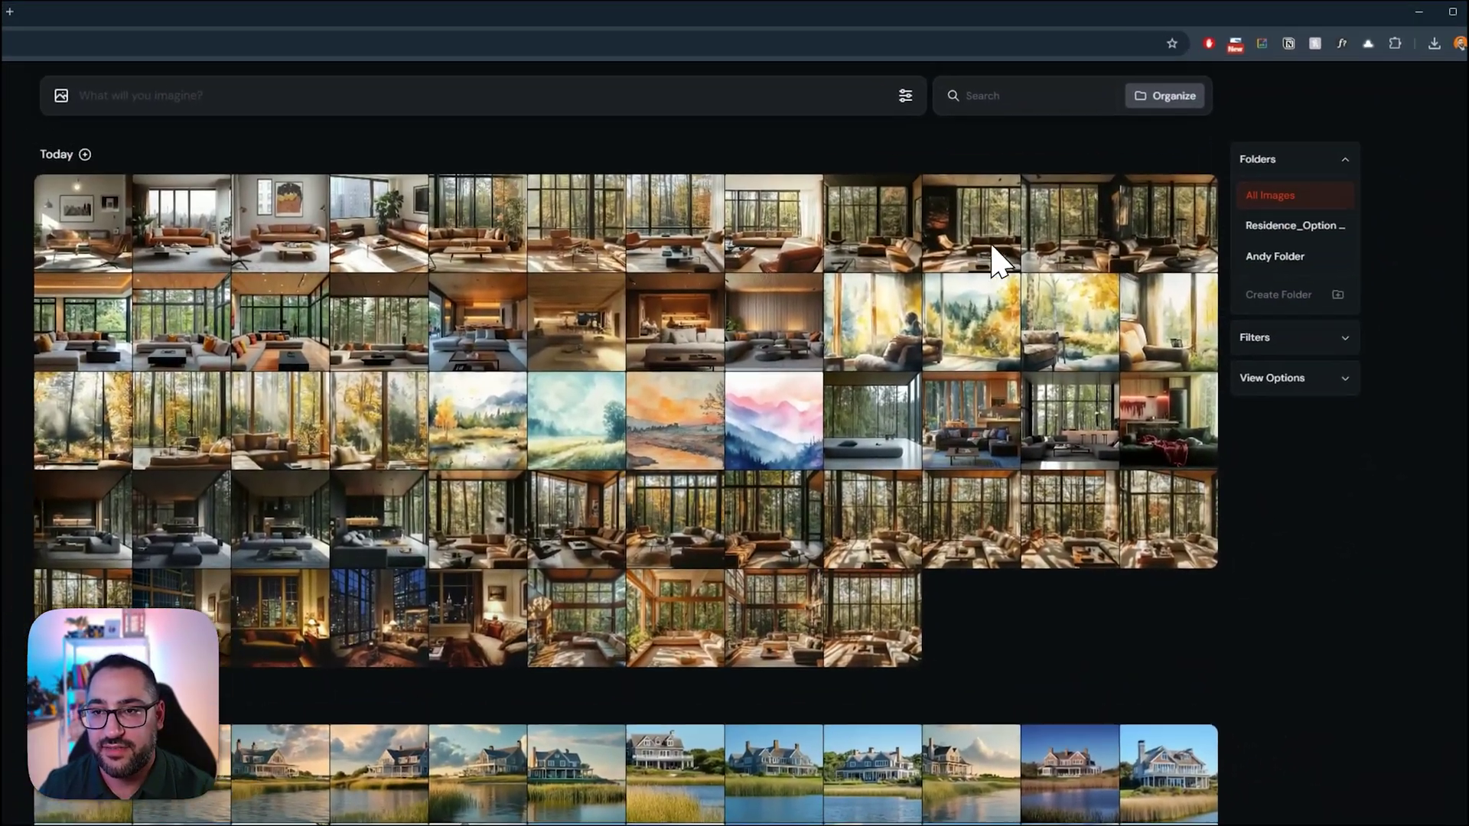
# Step: Add a render to Residence_Option 01, check its contents, and attach the forest room image as prompt reference
pyautogui.moveTo(954, 236); pyautogui.dragTo(1259, 216)
pyautogui.click(1262, 214)
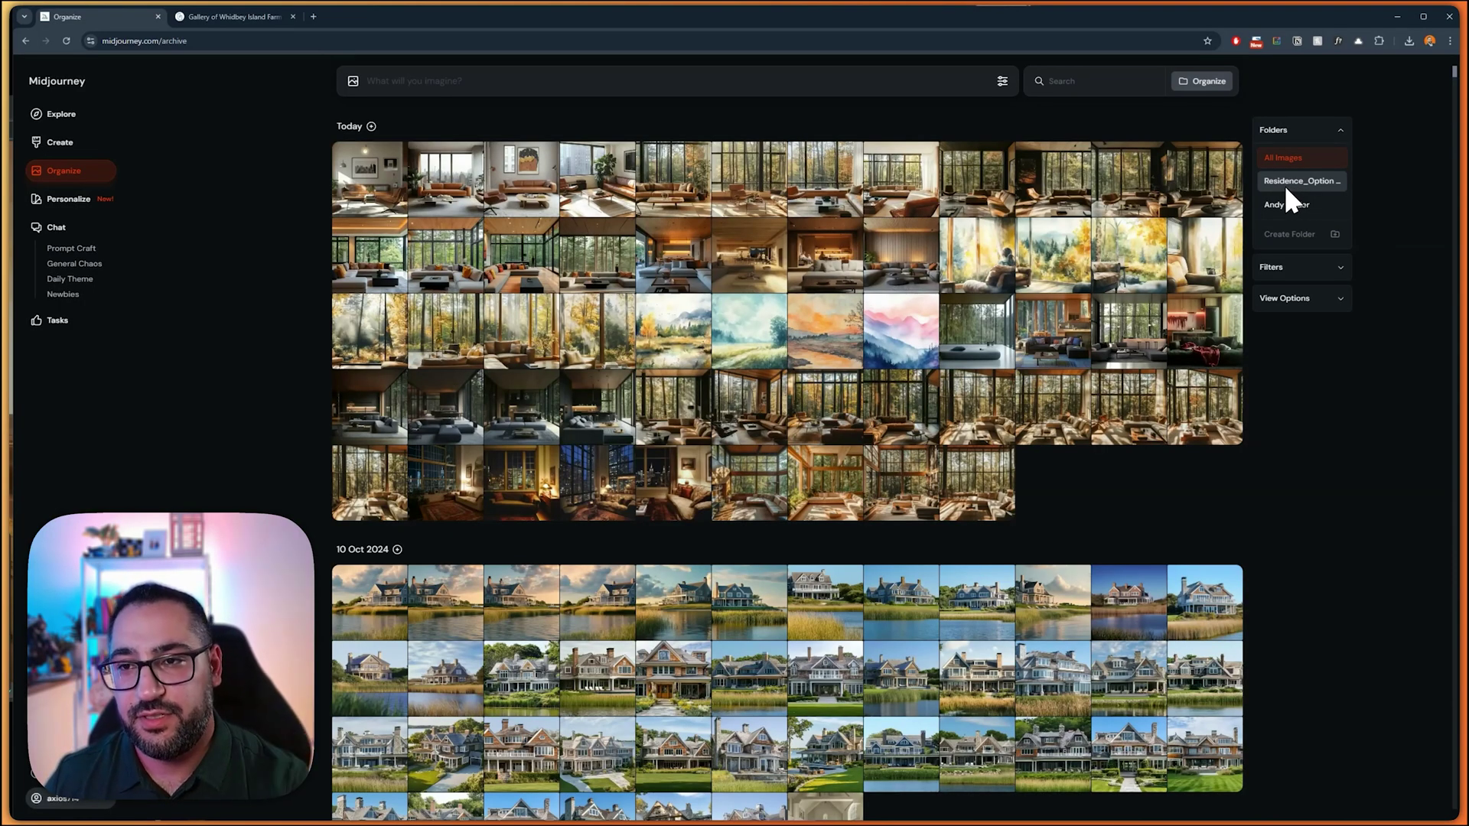
pyautogui.click(1286, 188)
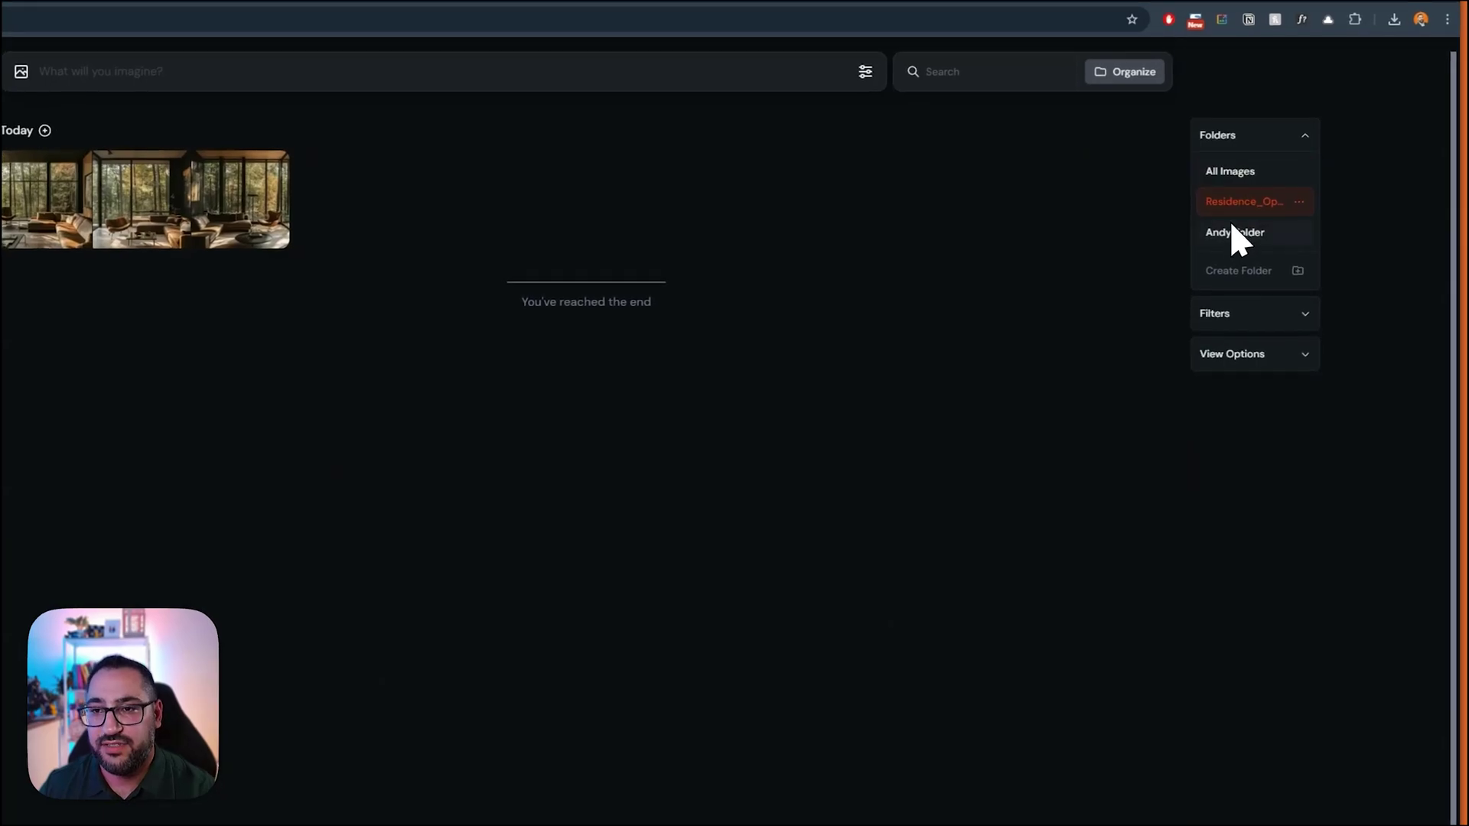
pyautogui.click(1230, 171)
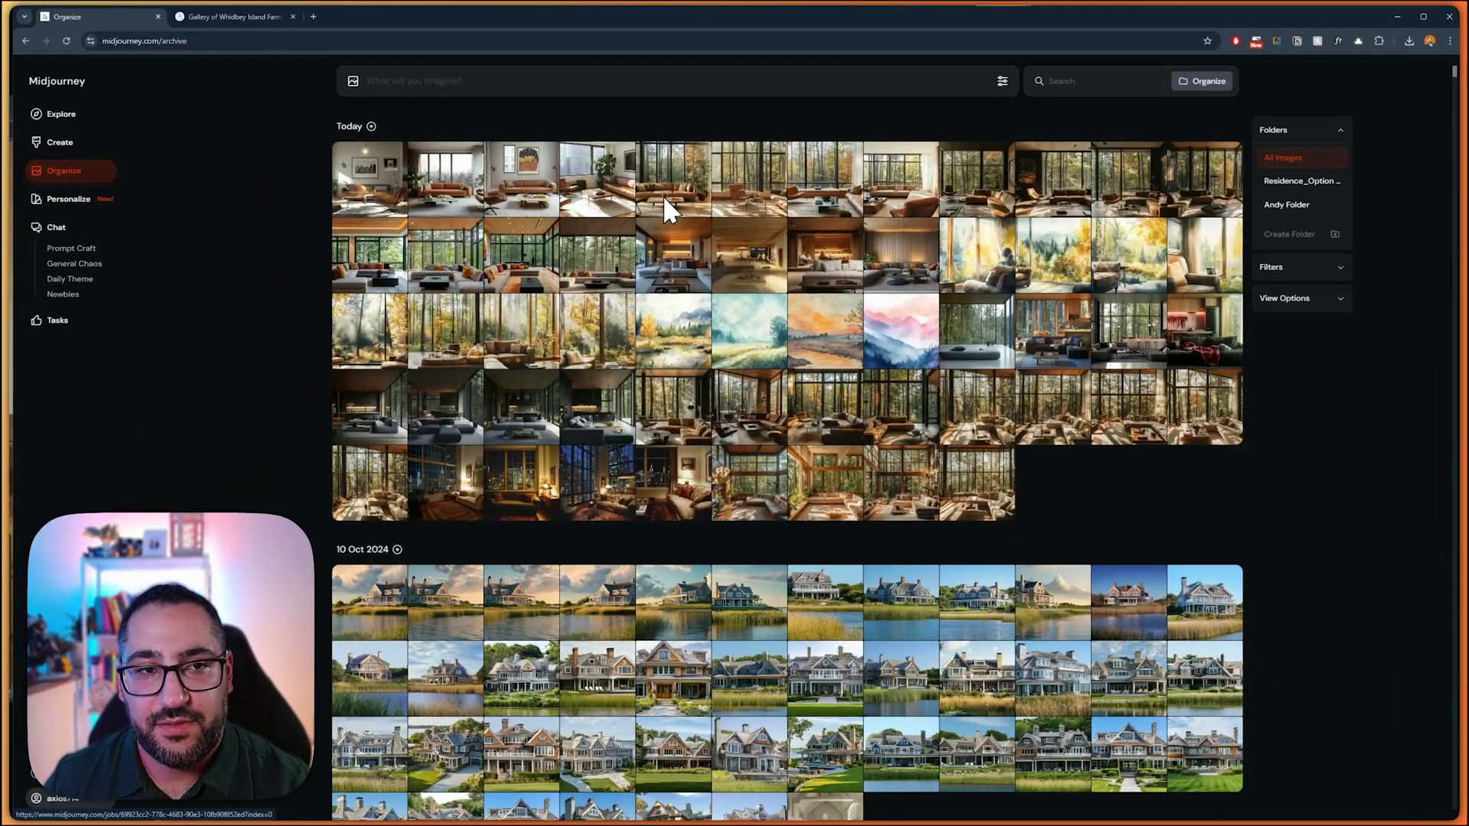
pyautogui.moveTo(721, 172); pyautogui.dragTo(564, 156)
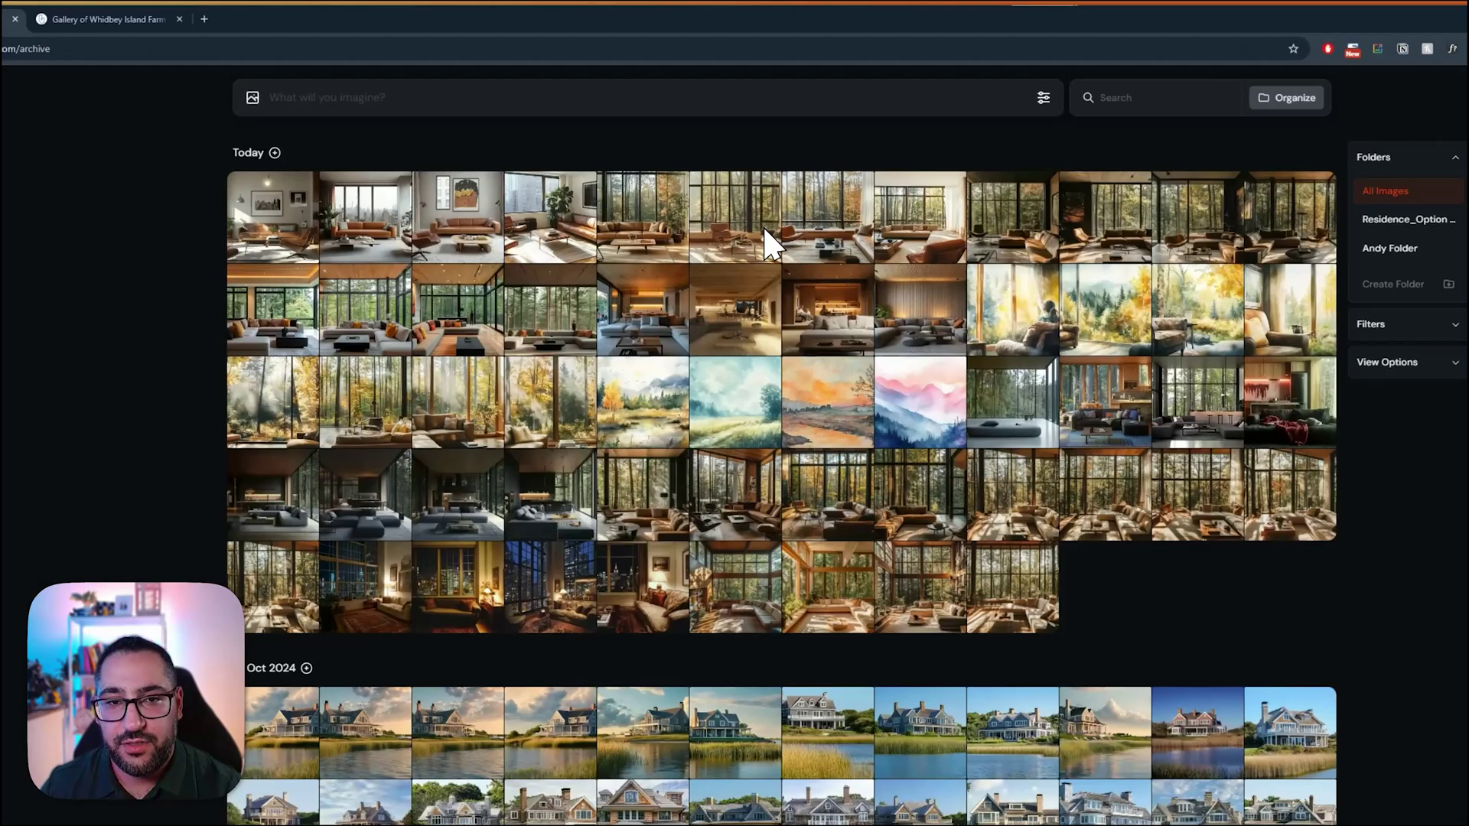
pyautogui.moveTo(579, 216); pyautogui.dragTo(328, 147)
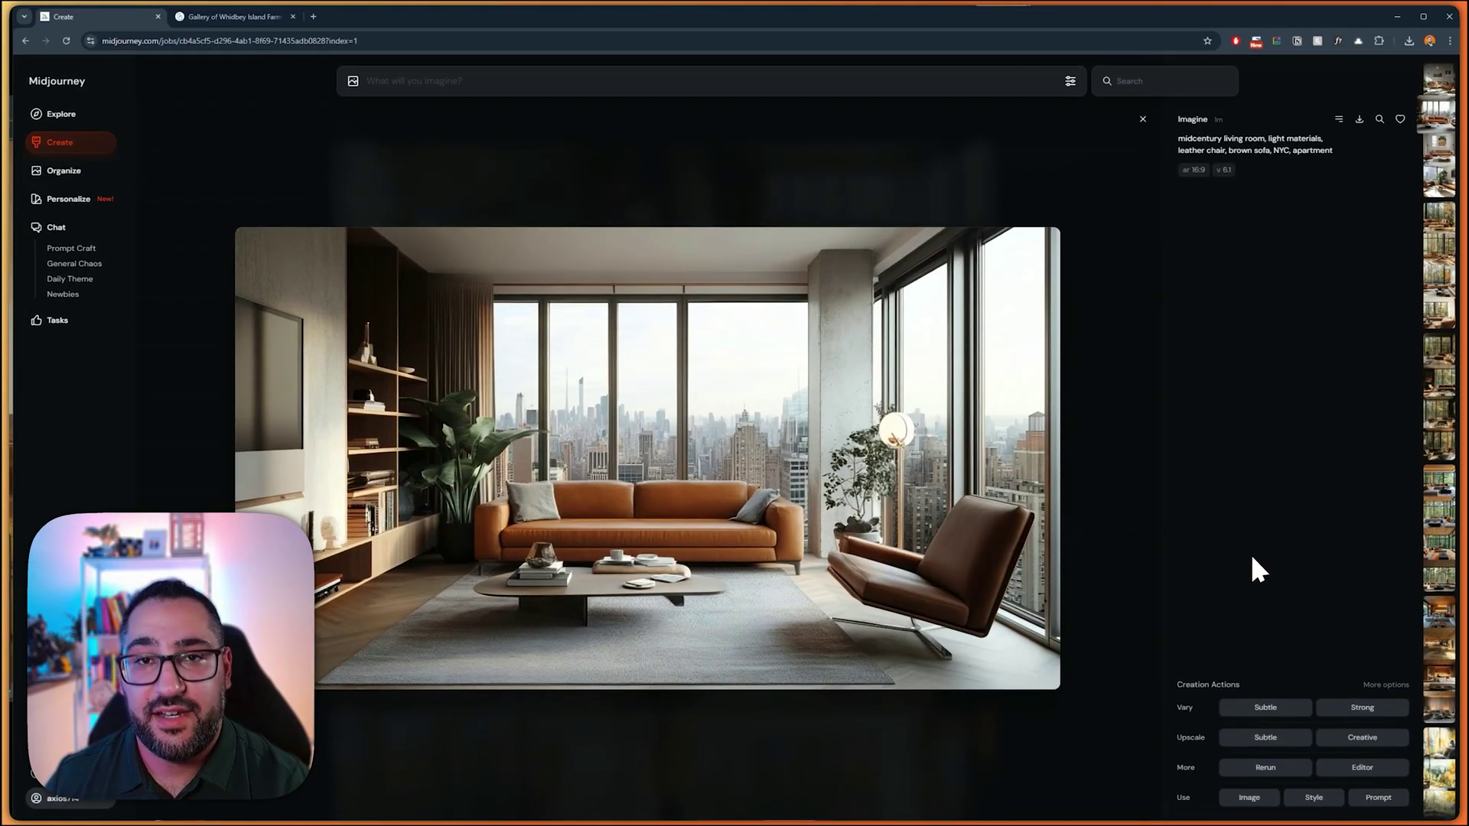
# Step: Outpaint the NYC apartment render by shrinking it within the editor canvas, leaving extra space on the right
pyautogui.click(1367, 770)
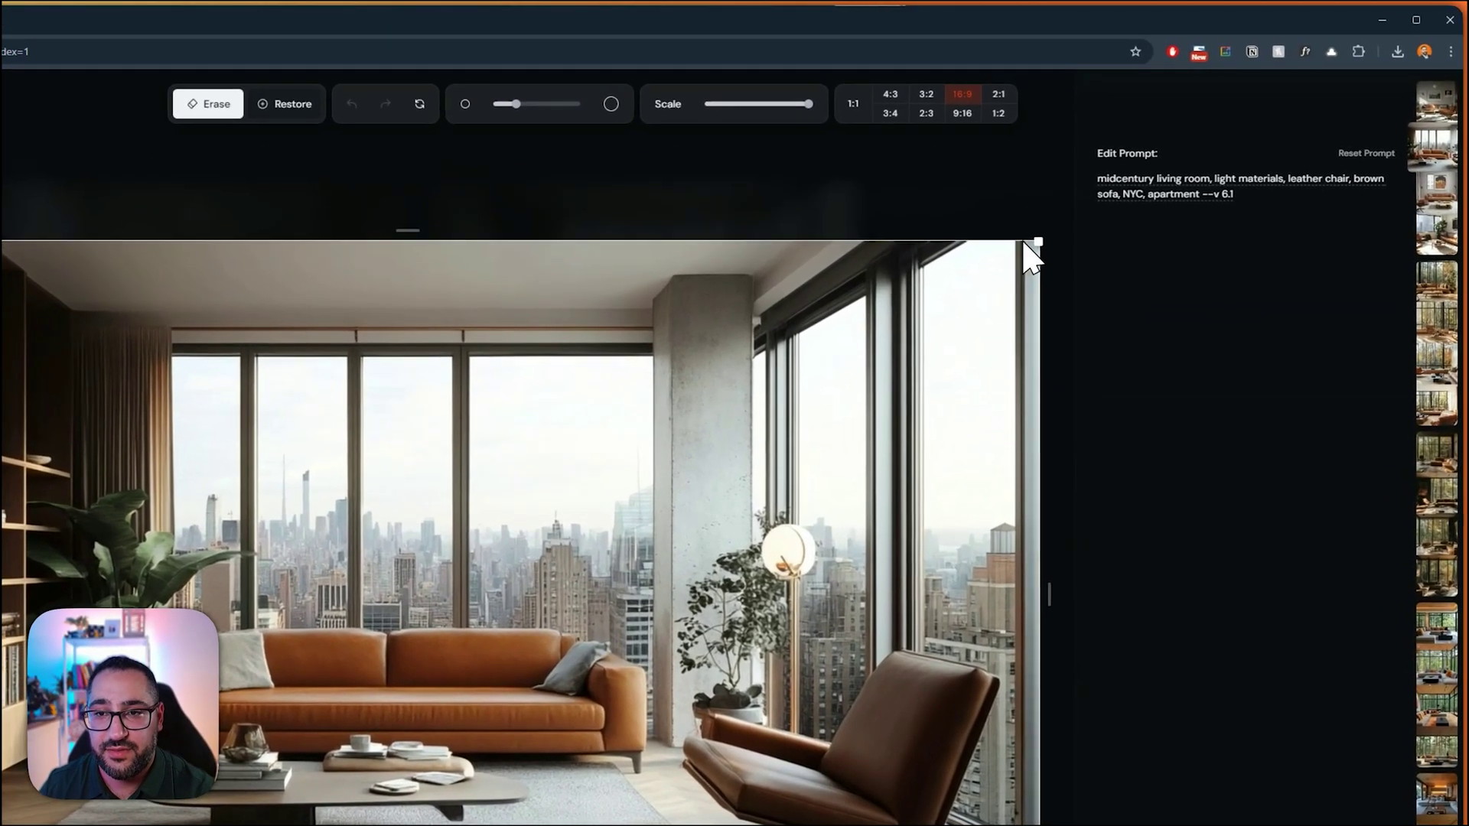
pyautogui.moveTo(1025, 243); pyautogui.dragTo(826, 581)
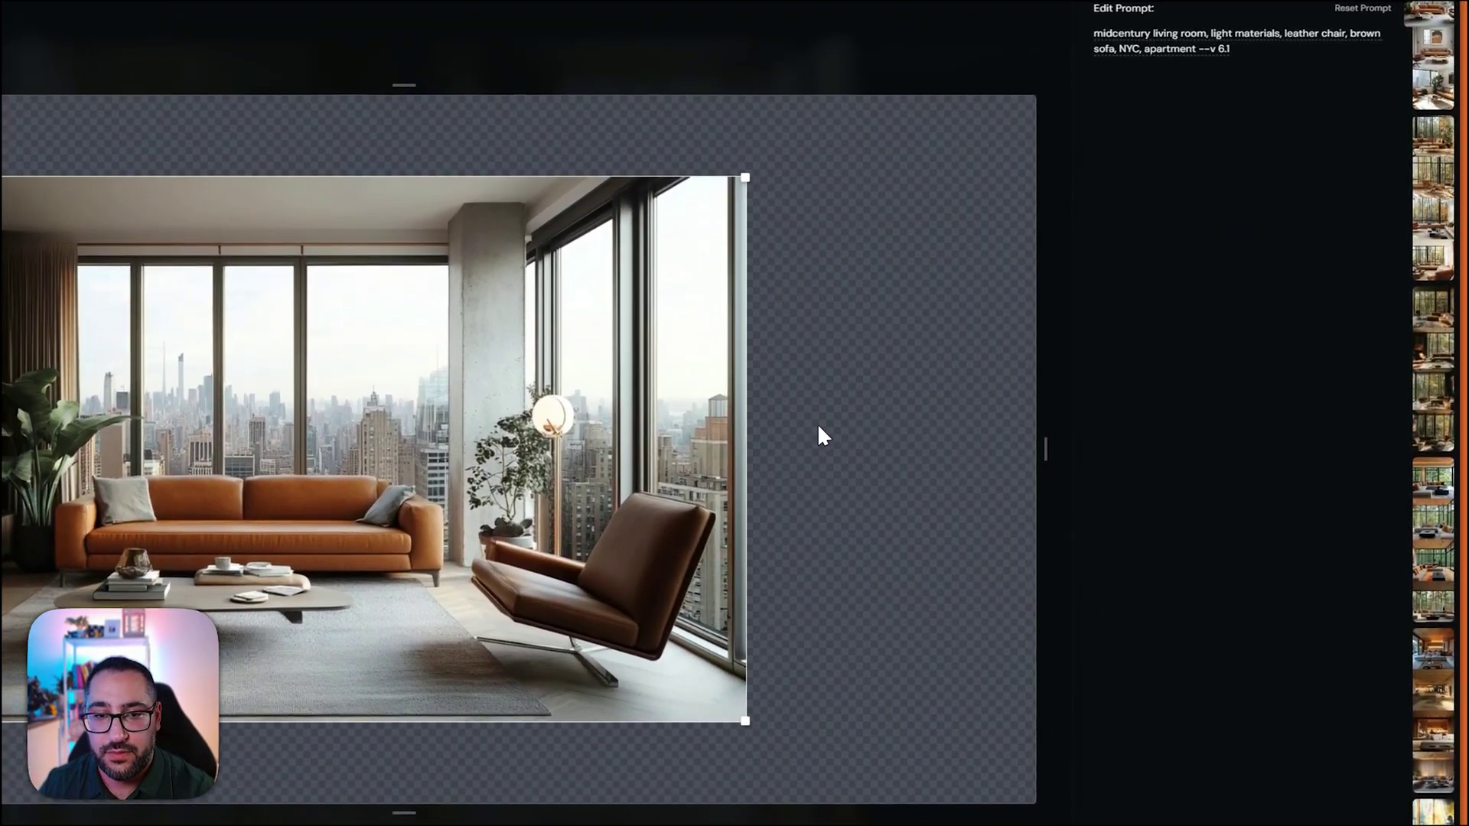
pyautogui.moveTo(823, 434); pyautogui.dragTo(741, 425)
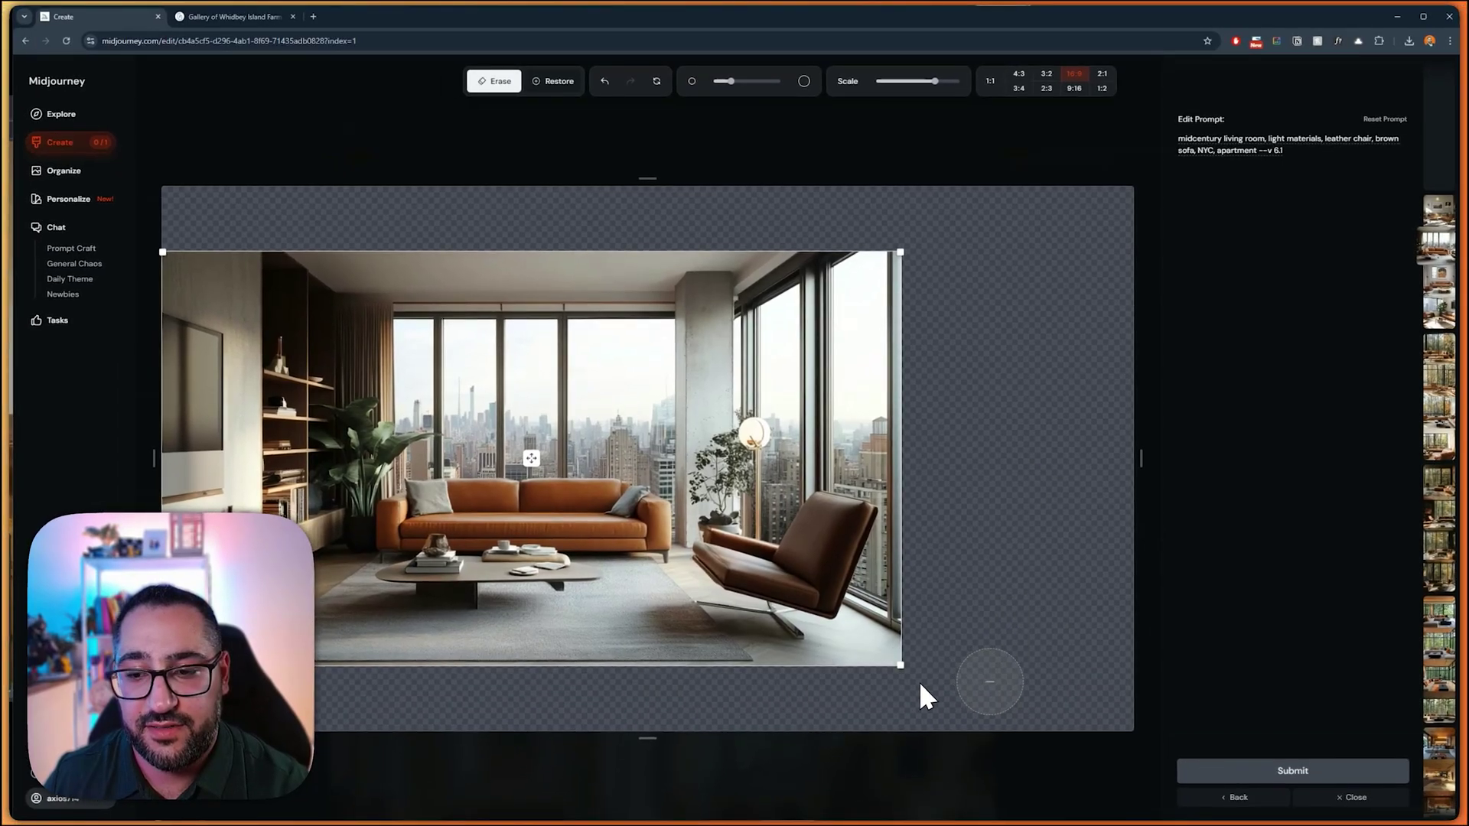
pyautogui.click(1293, 770)
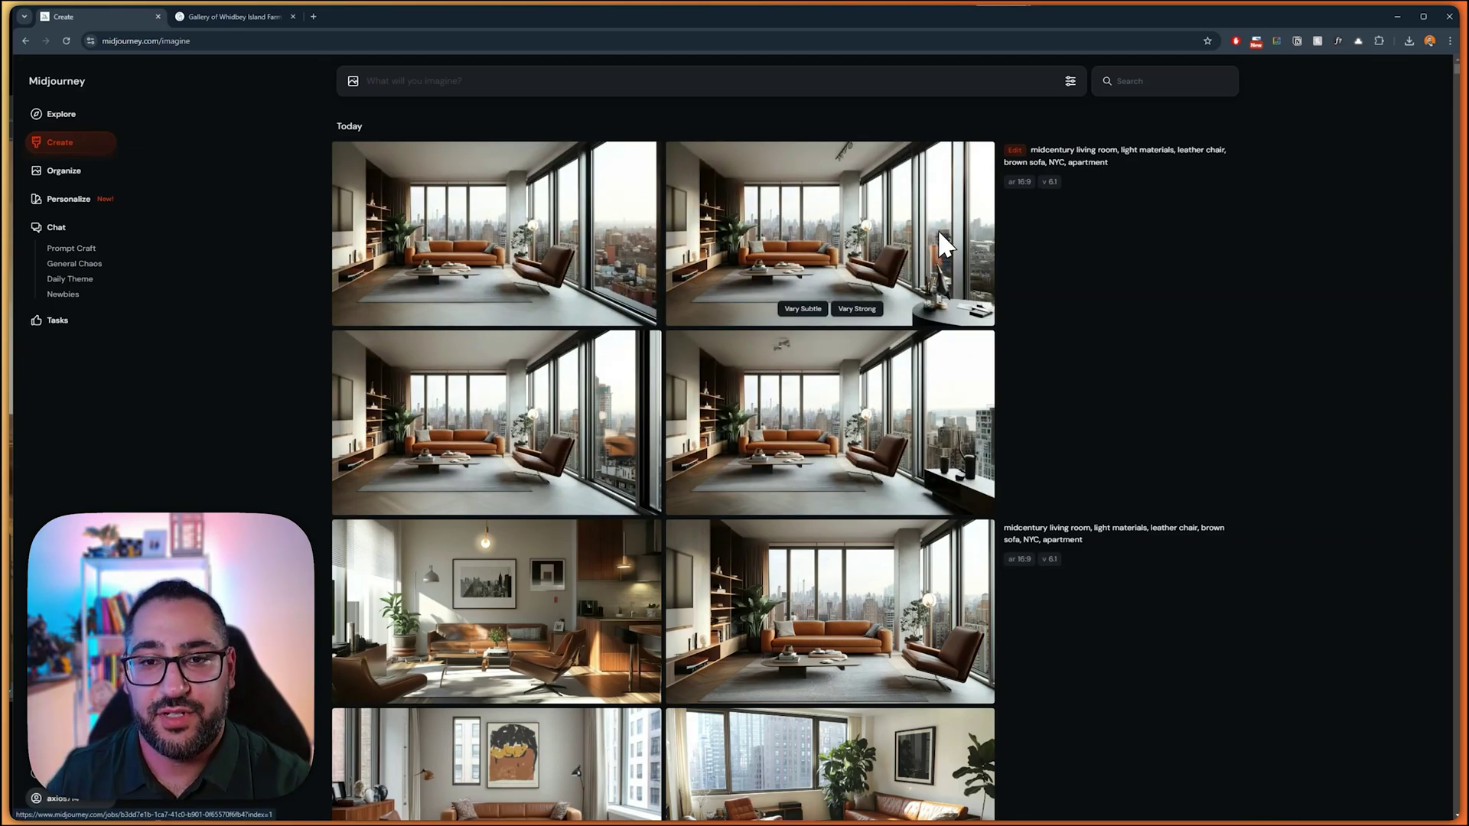
# Step: Erase the whole desk, including pen holder and lamp, in the top-right render and preview a result
pyautogui.click(967, 257)
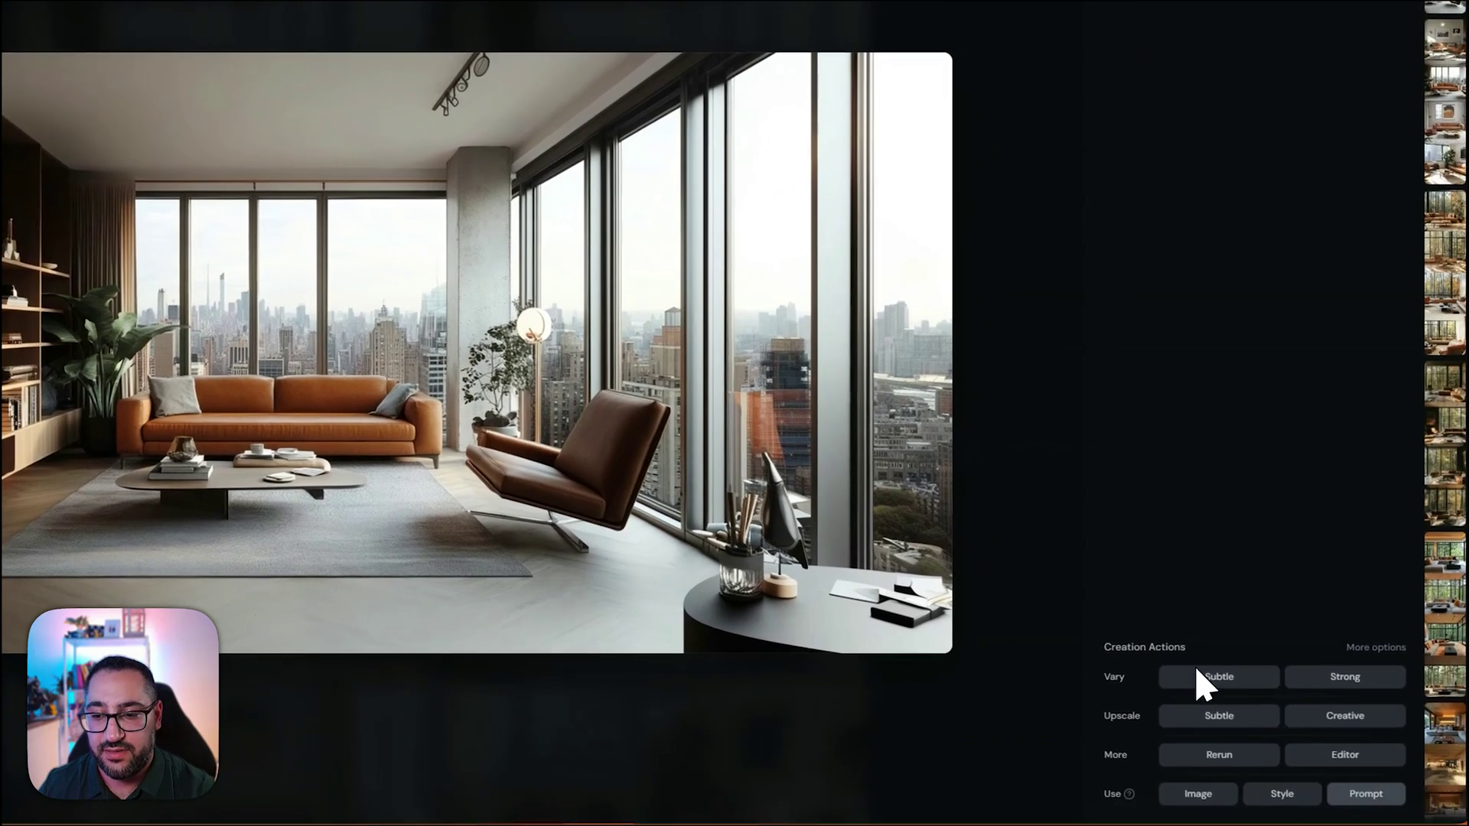
pyautogui.click(1355, 752)
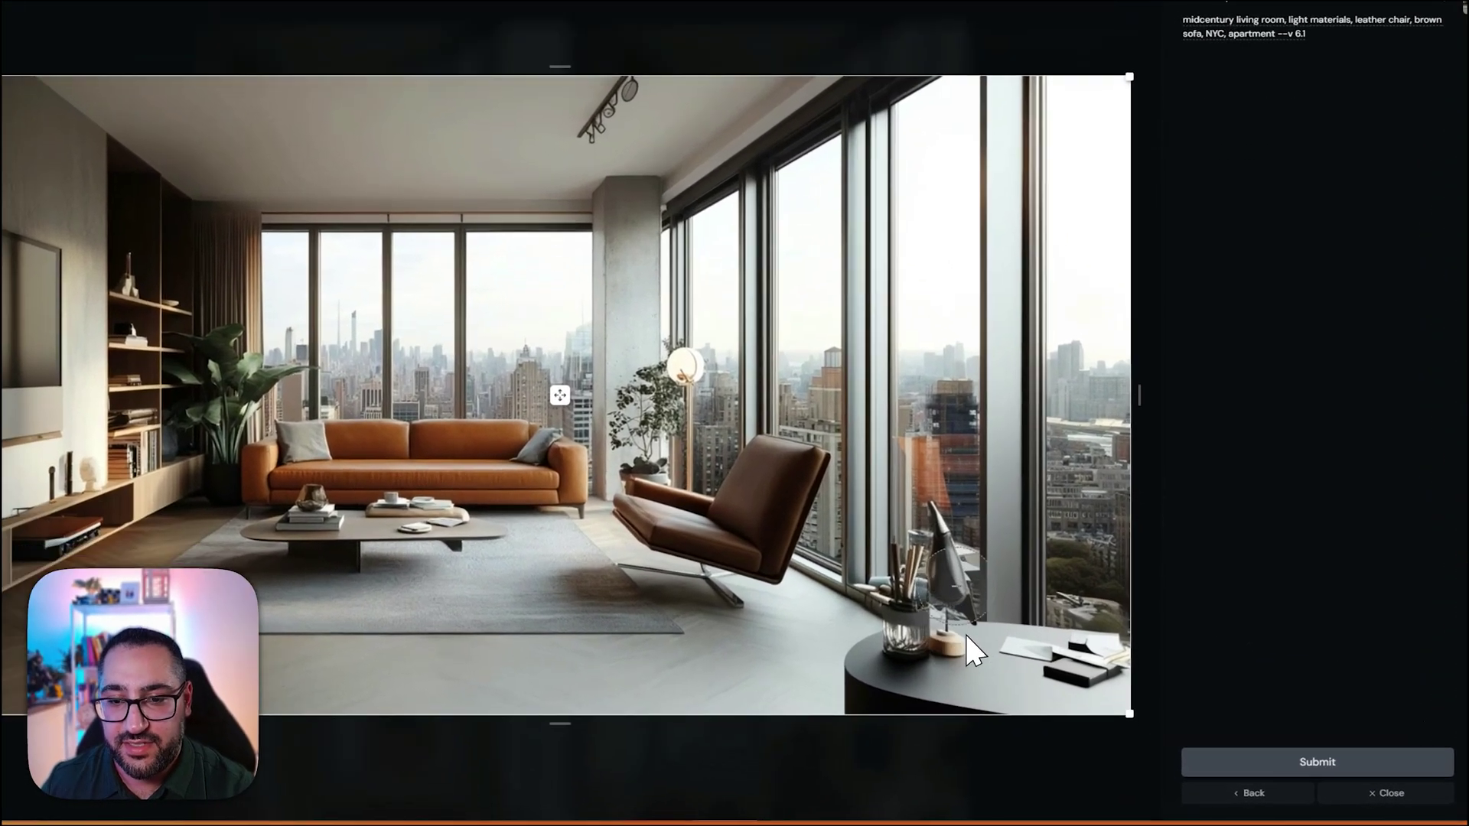
pyautogui.moveTo(991, 666); pyautogui.dragTo(946, 631)
pyautogui.moveTo(889, 587)
pyautogui.mouseDown()
pyautogui.moveTo(1024, 646)
pyautogui.moveTo(978, 676)
pyautogui.moveTo(1047, 666)
pyautogui.mouseUp()
pyautogui.click(1344, 760)
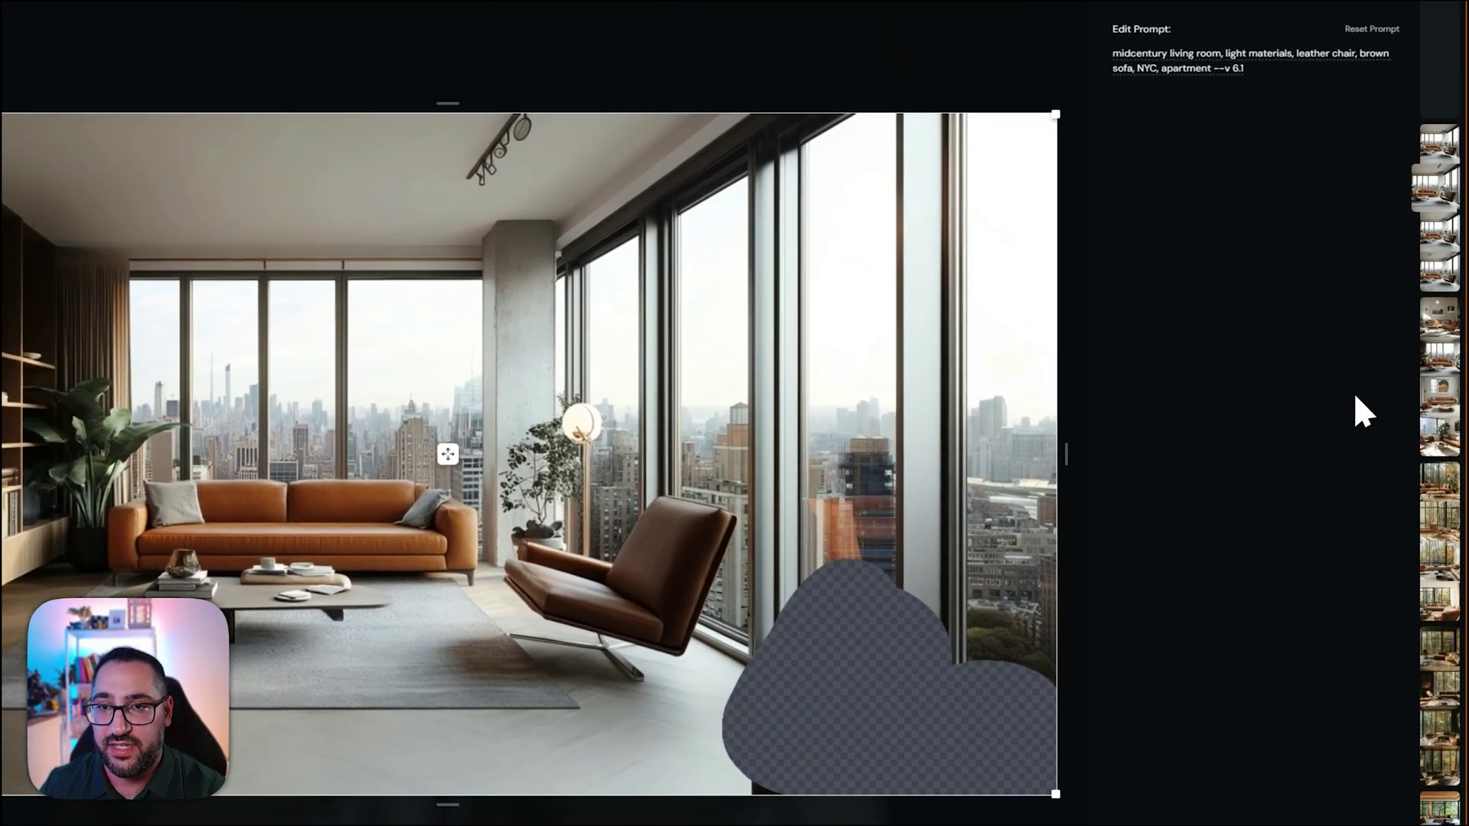
pyautogui.press('Escape')
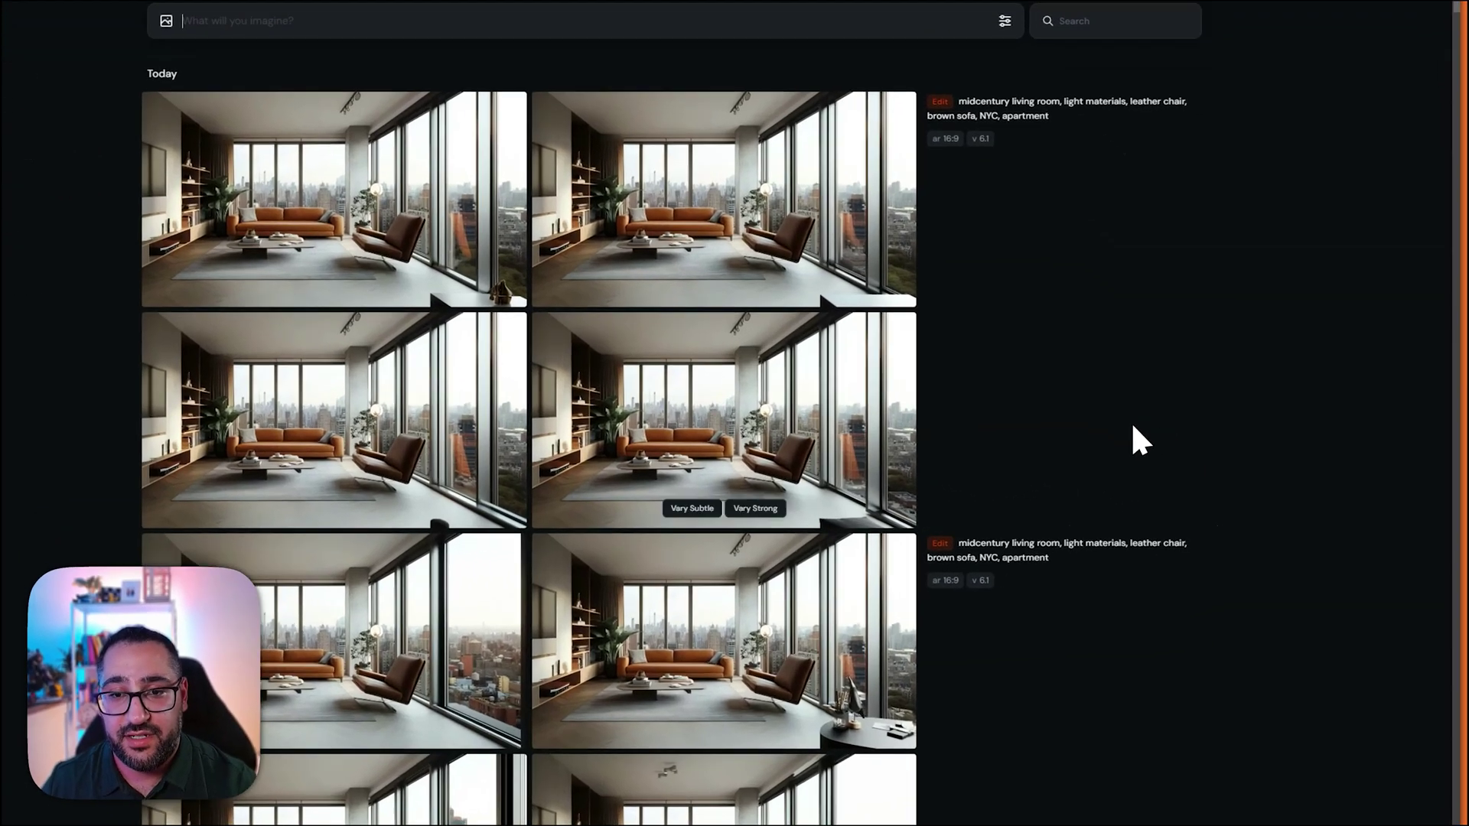
pyautogui.click(937, 426)
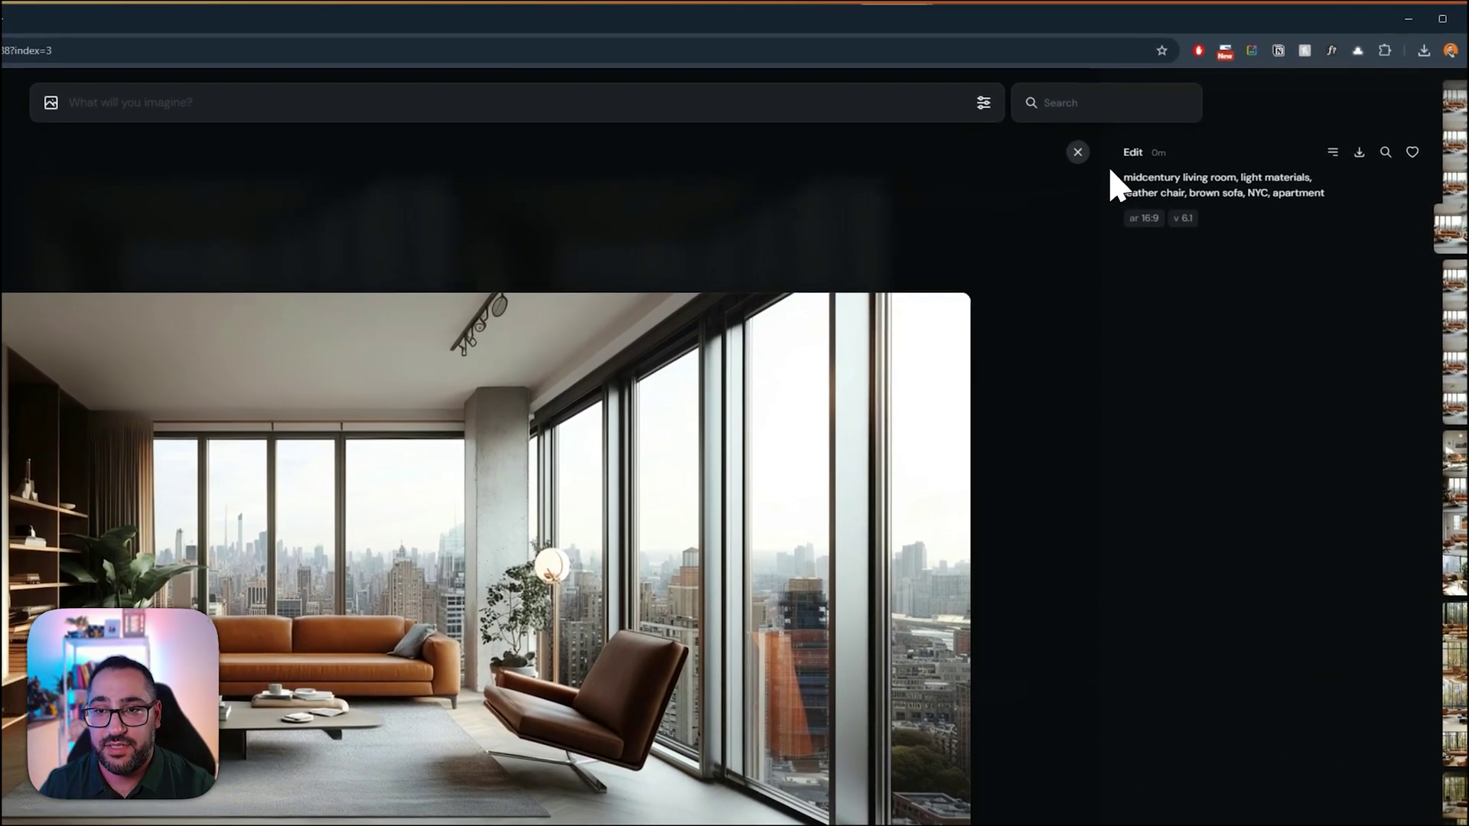
pyautogui.click(1079, 153)
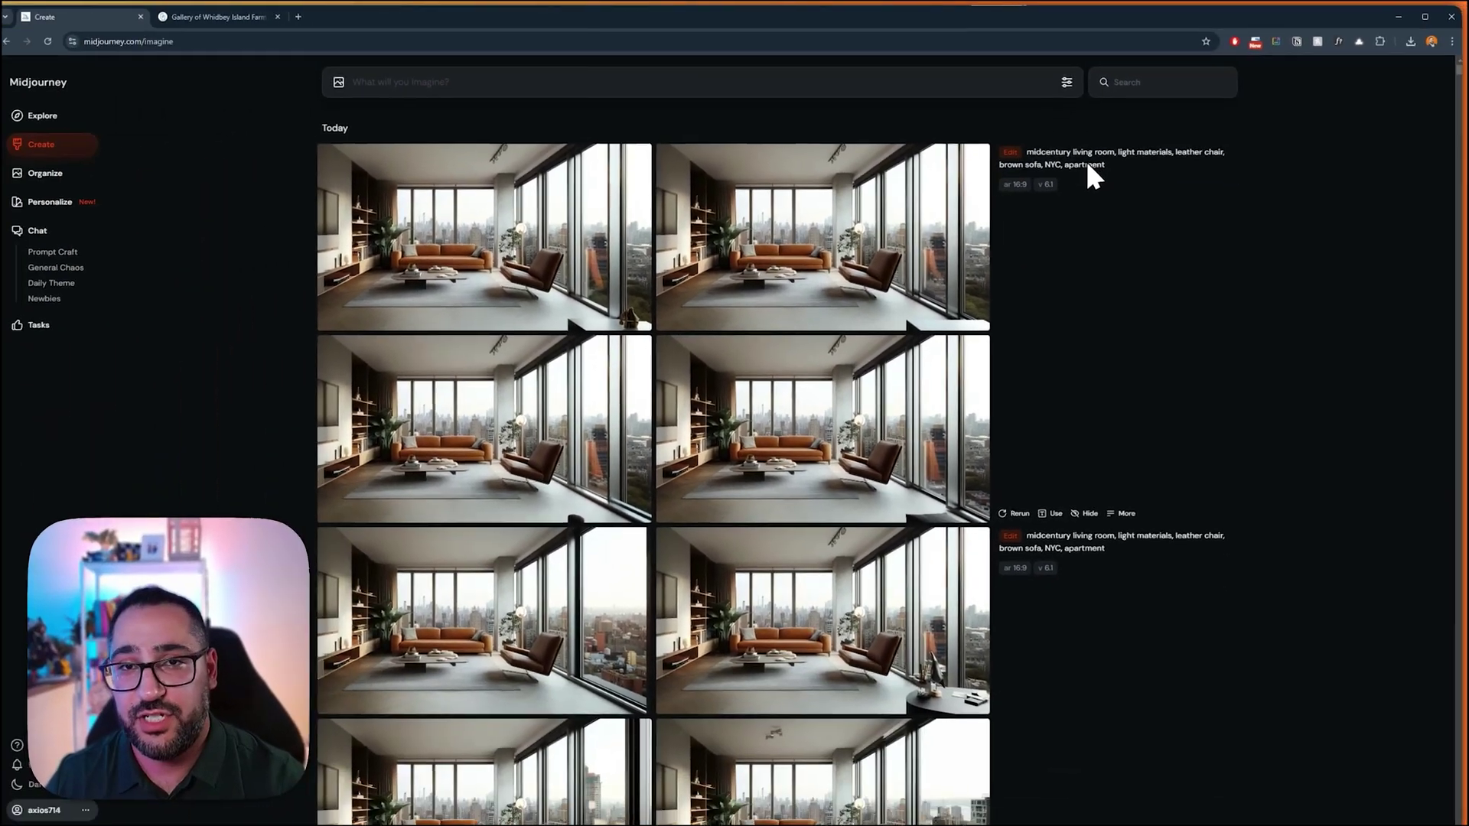